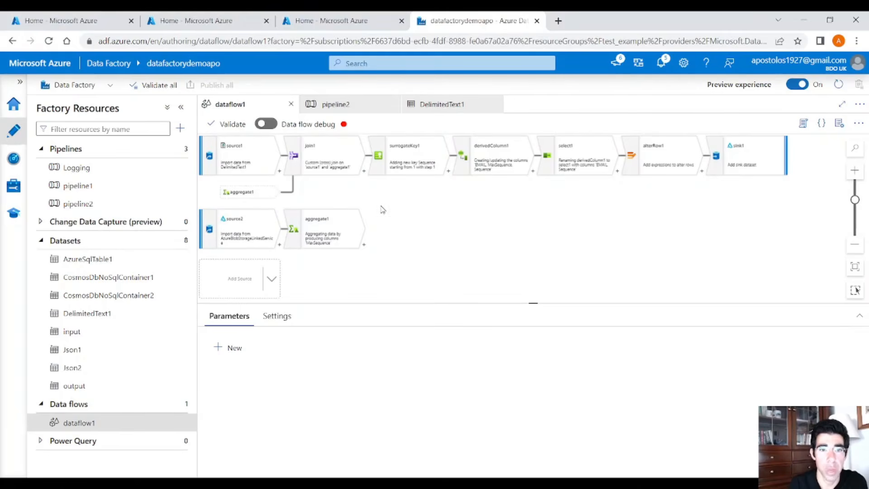
# Review pipeline2, and open the input container of the apostorageaccount storage account in the Azure portal
pyautogui.click(358, 105)
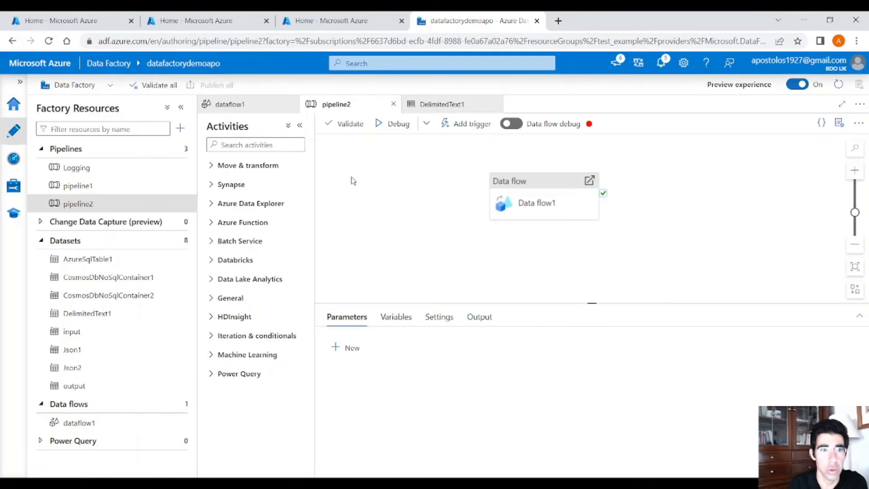
pyautogui.click(59, 21)
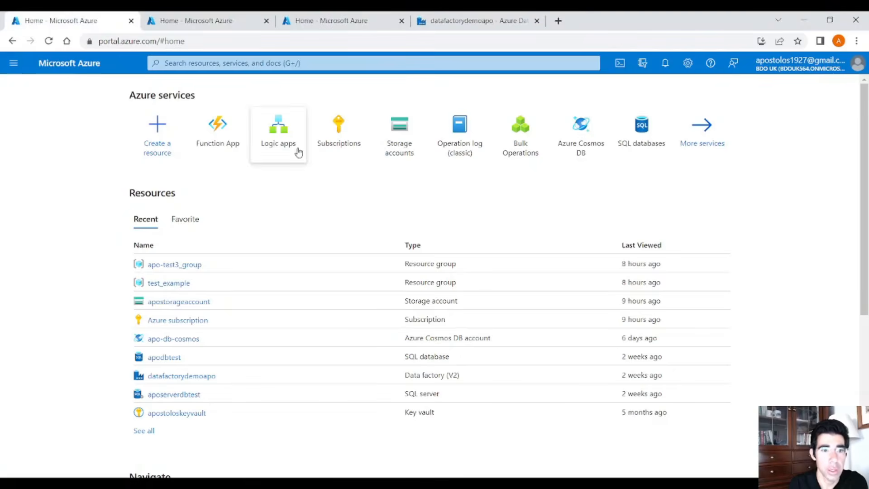
pyautogui.click(185, 303)
pyautogui.click(90, 344)
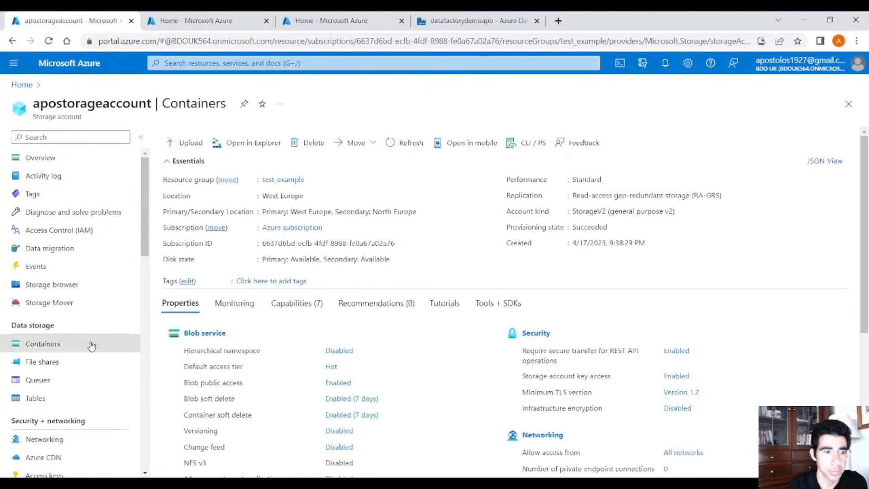
pyautogui.click(190, 227)
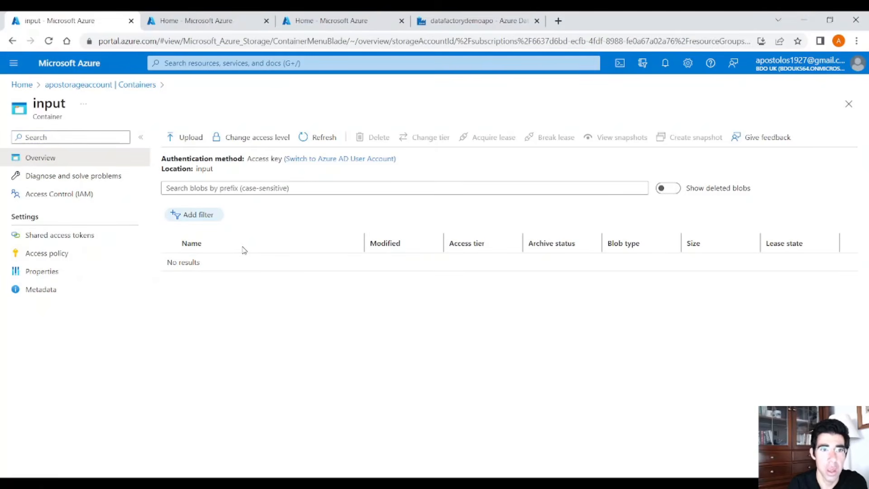
# Return to the data factory and start a new trigger of type Storage events for pipeline2
pyautogui.click(453, 22)
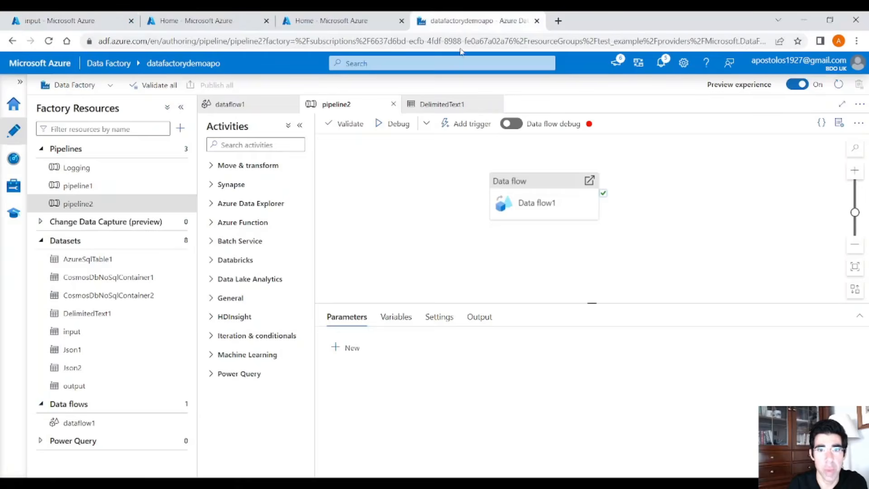
pyautogui.click(469, 133)
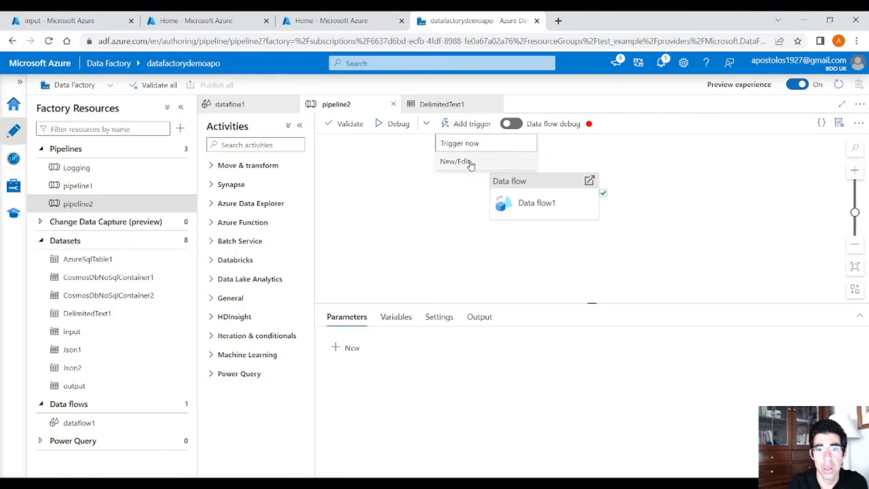
pyautogui.click(455, 161)
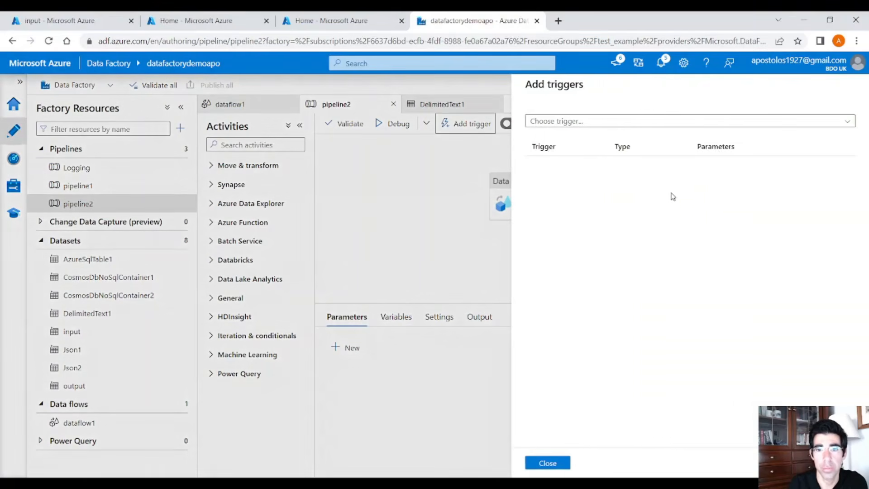
pyautogui.click(588, 122)
pyautogui.click(578, 158)
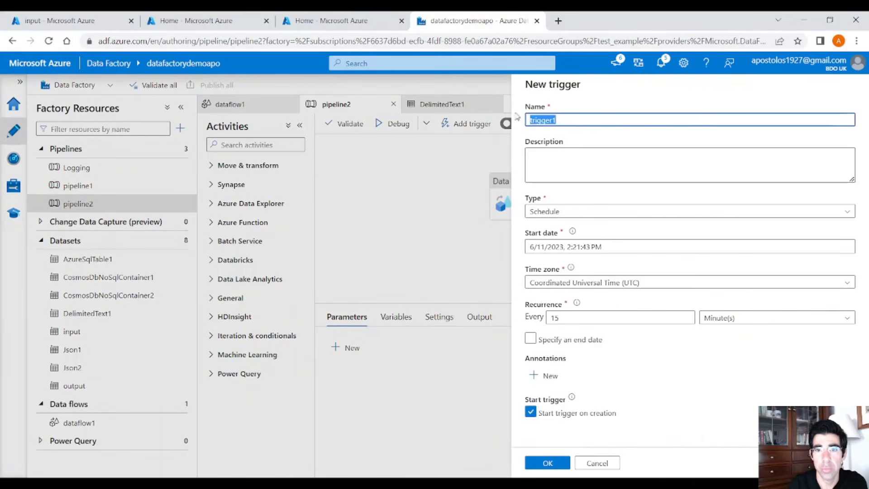
pyautogui.click(588, 211)
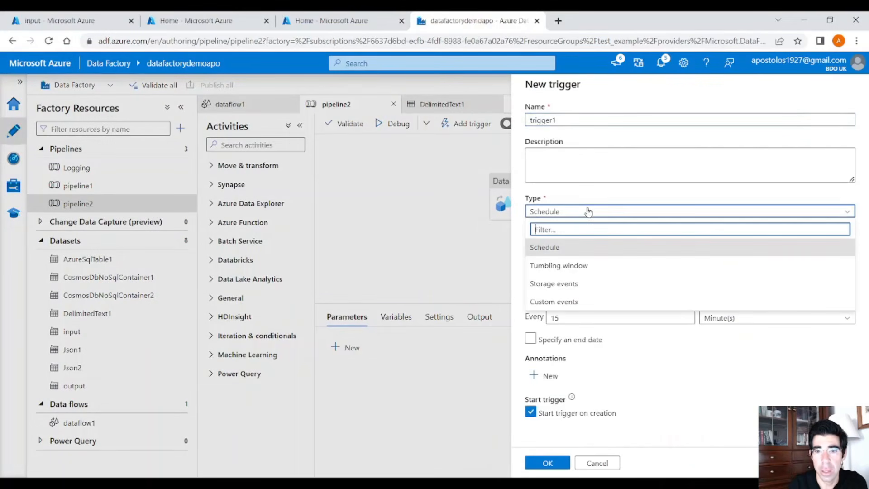
pyautogui.click(589, 286)
# Point the trigger at the Azure subscription, the storage account apostorageaccount and the container input
pyautogui.click(591, 287)
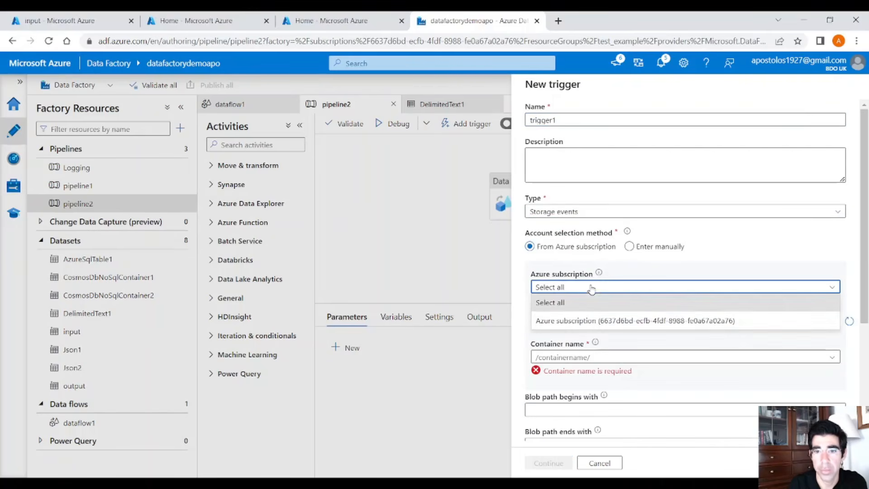
pyautogui.click(589, 319)
pyautogui.click(582, 322)
pyautogui.click(582, 337)
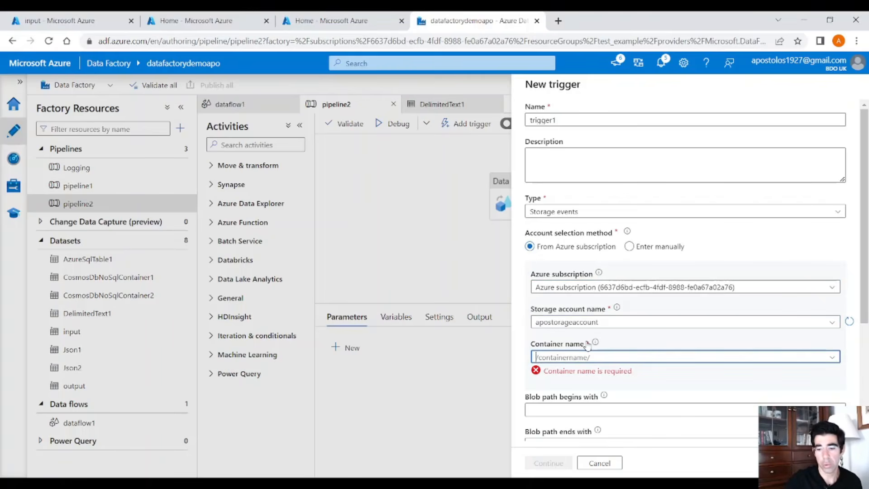
pyautogui.write('/inp')
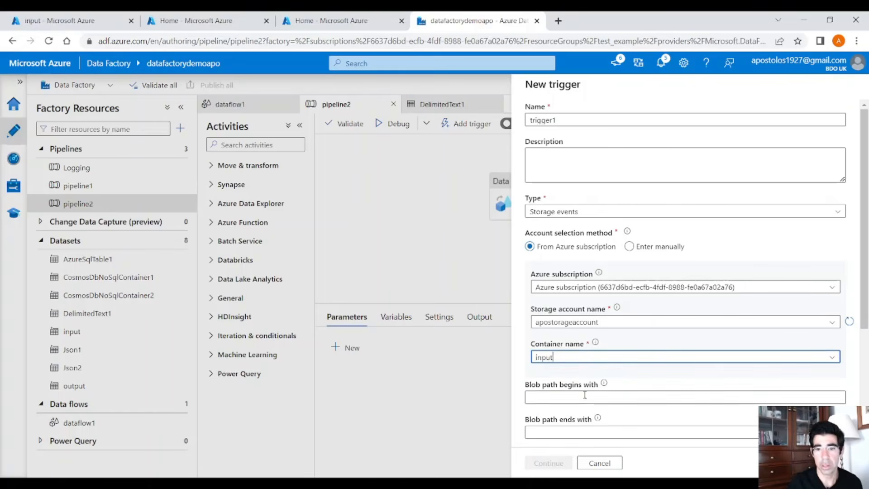
# Limit the trigger to blob paths ending with .csv and have it respond to Blob created events
pyautogui.click(588, 398)
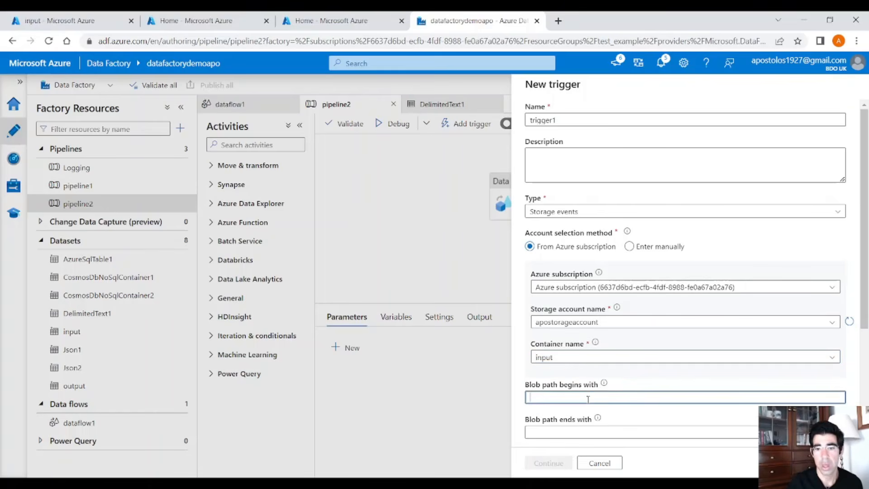
pyautogui.scroll(-1, 623, 372)
pyautogui.click(619, 372)
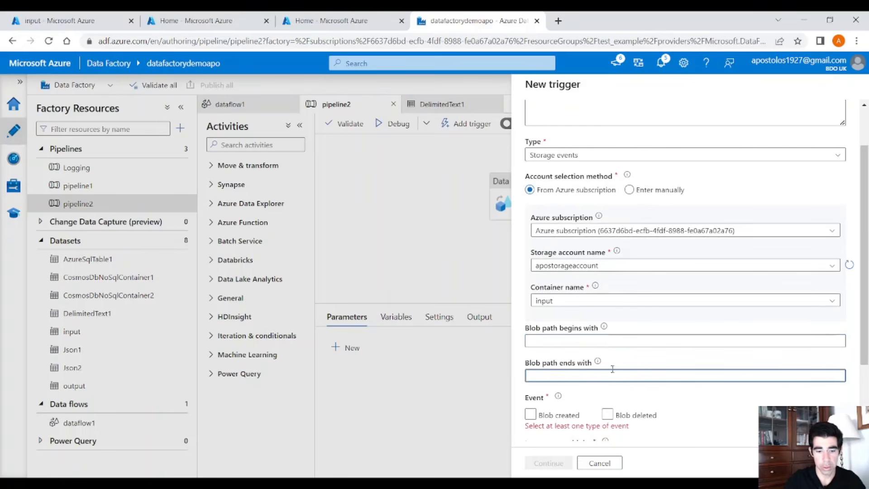
pyautogui.write('.csv')
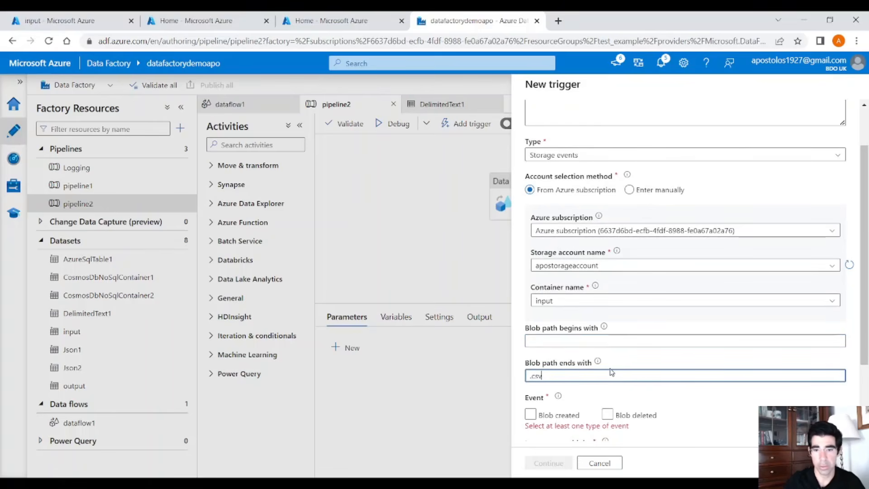
pyautogui.click(532, 415)
pyautogui.scroll(-2, 597, 419)
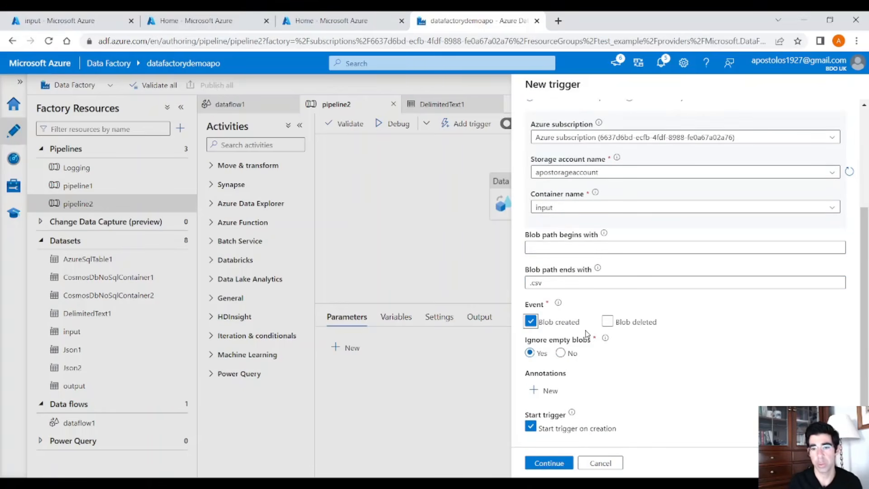
# Accept the trigger's data preview, finish creating the trigger on pipeline2, and publish all pending changes
pyautogui.click(548, 463)
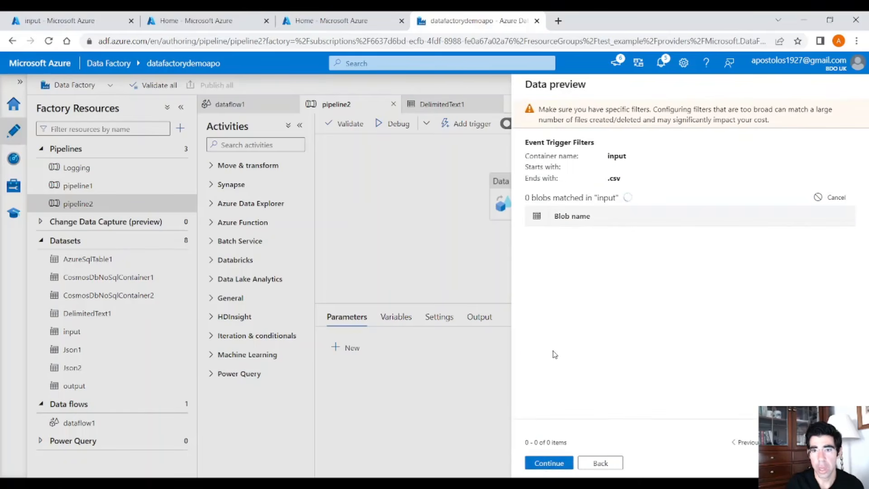
pyautogui.click(556, 460)
pyautogui.click(561, 464)
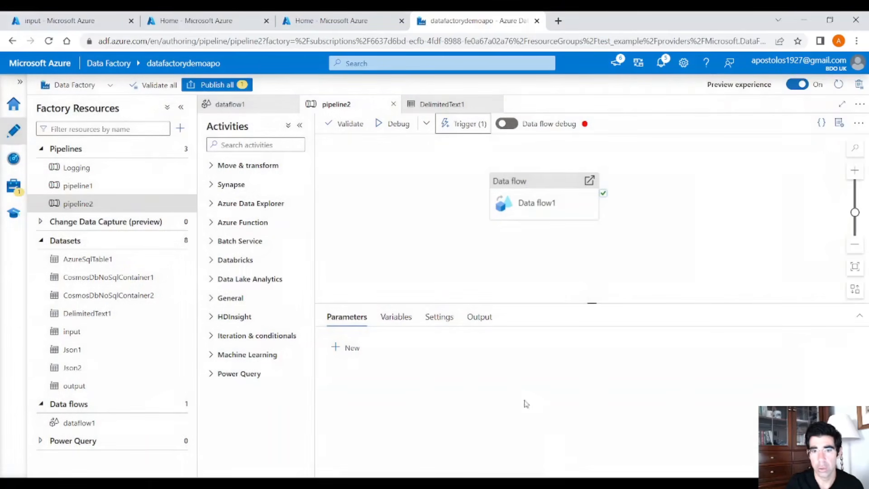
pyautogui.click(240, 86)
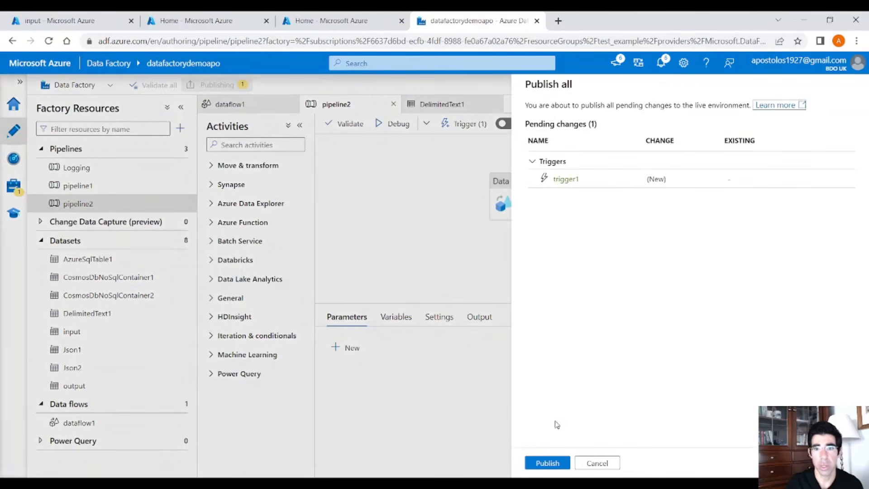
pyautogui.click(572, 462)
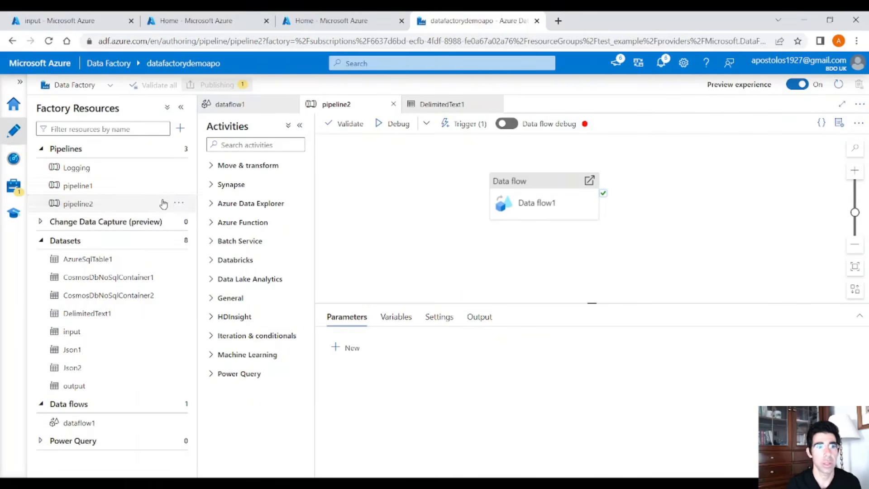
# Check the input container's contents, and check the status of trigger1 in the data factory's trigger list
pyautogui.click(68, 21)
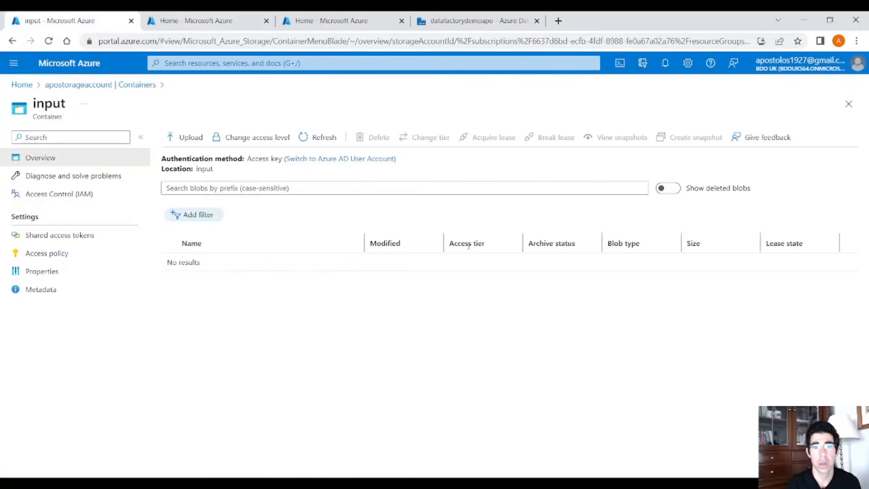
pyautogui.click(436, 27)
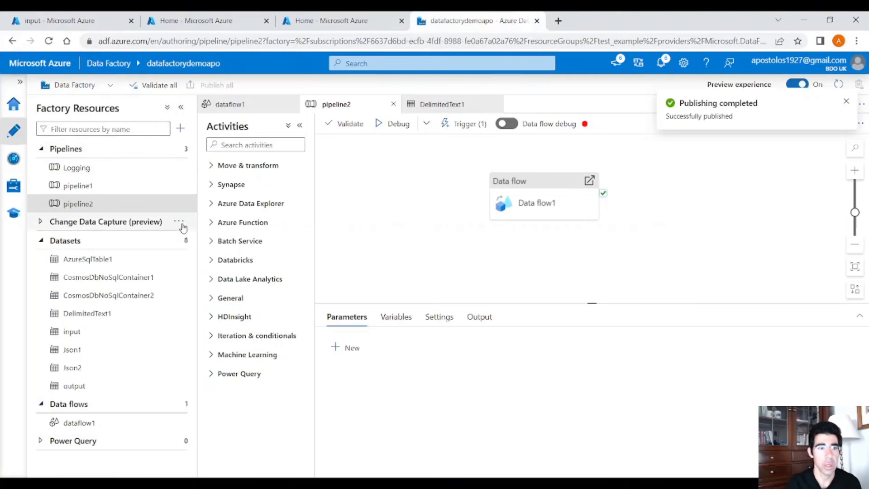
pyautogui.click(13, 159)
pyautogui.click(14, 186)
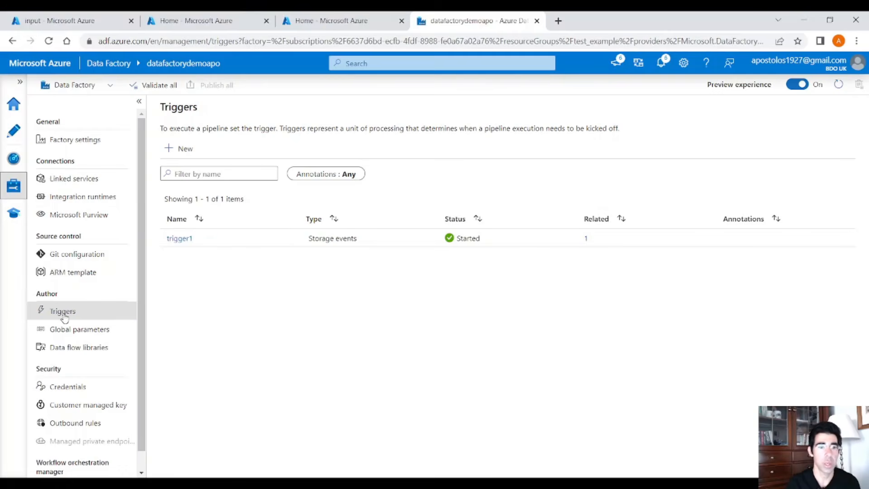
pyautogui.moveTo(253, 238)
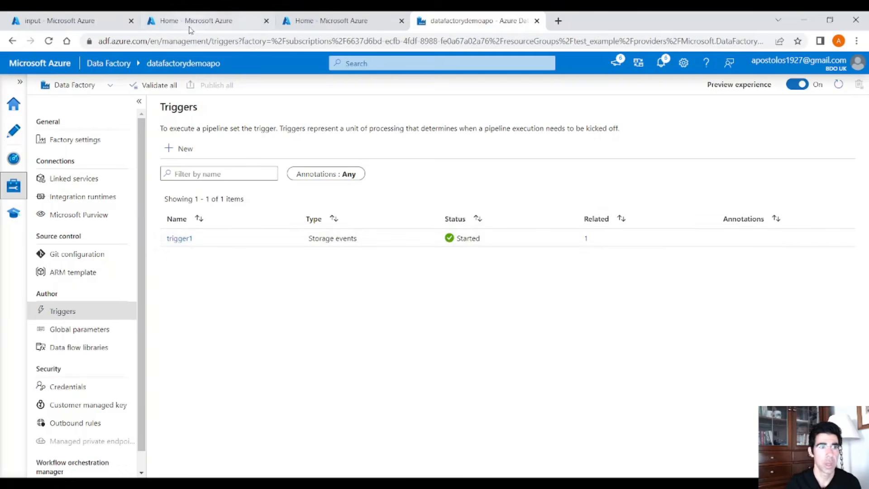
# Upload the file seq2.csv to the input container and dismiss the upload pane
pyautogui.click(83, 19)
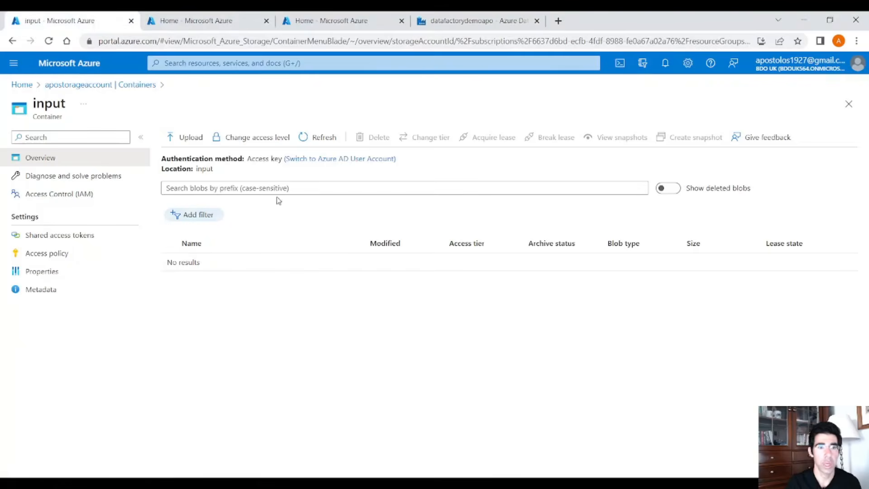
pyautogui.click(188, 138)
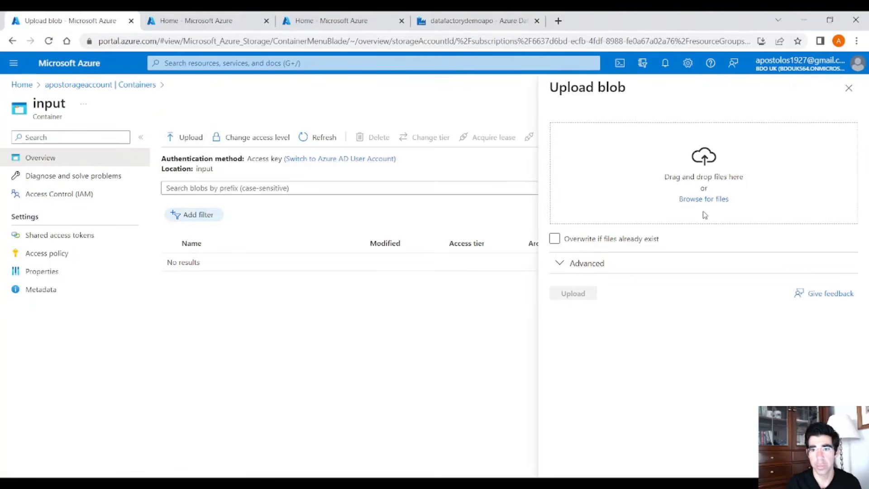
pyautogui.click(704, 199)
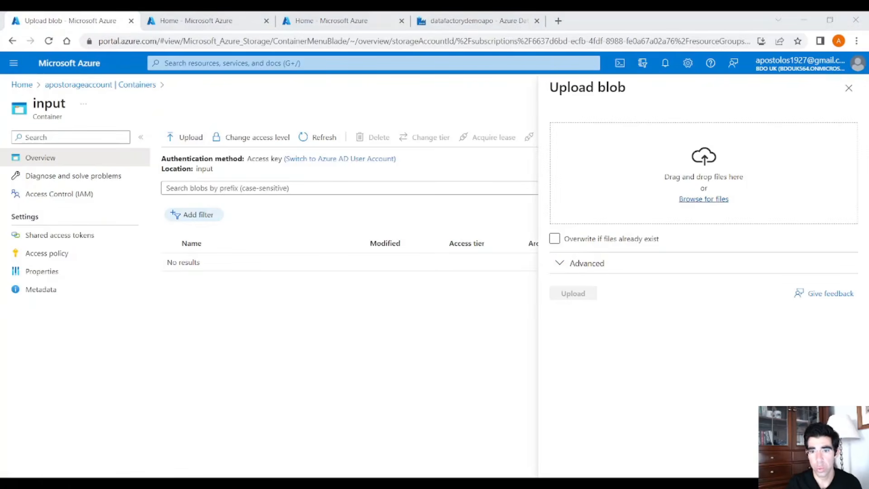
pyautogui.press('Return')
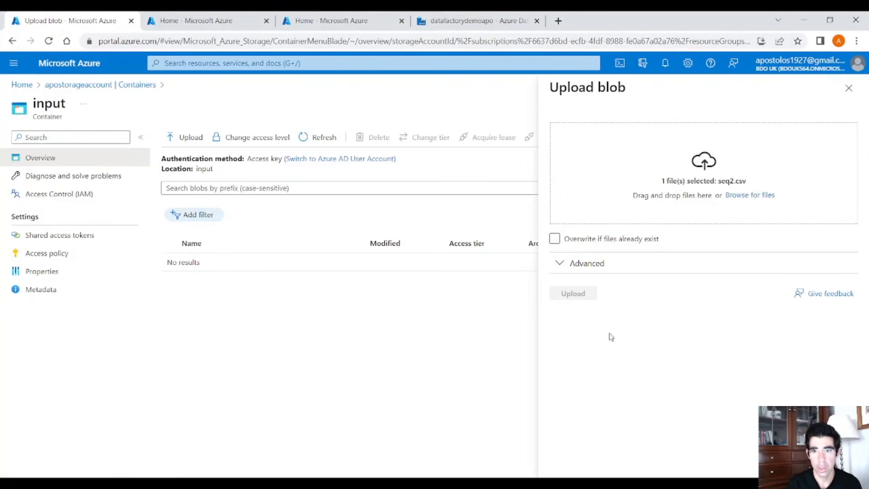
pyautogui.click(583, 296)
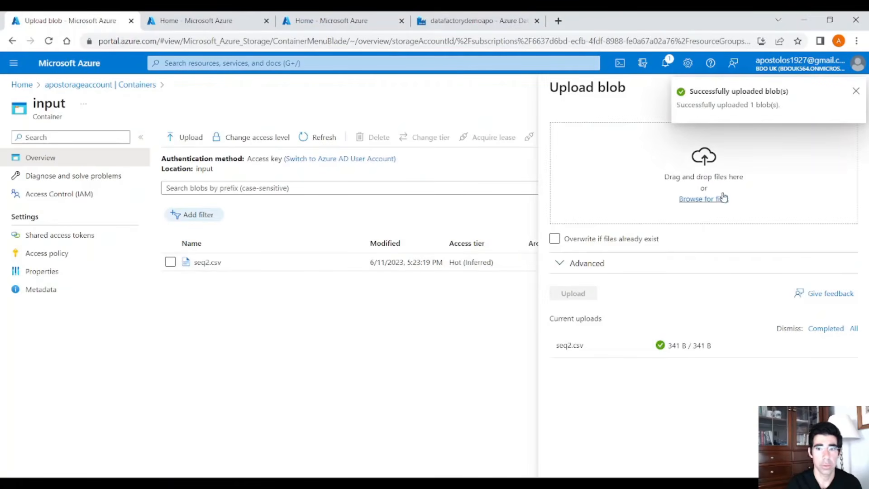
pyautogui.click(856, 93)
pyautogui.click(854, 94)
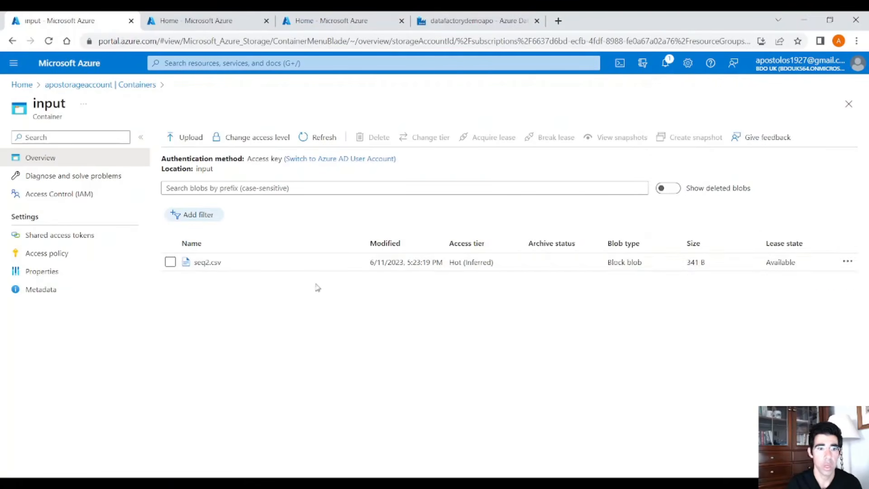
# Examine the data factory's storage event trigger runs and pipeline runs for the run started by the upload
pyautogui.click(448, 21)
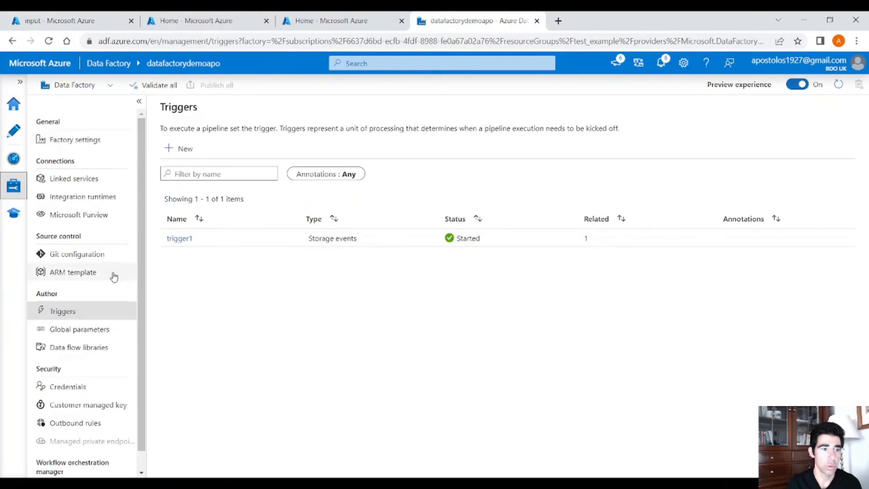
pyautogui.click(17, 161)
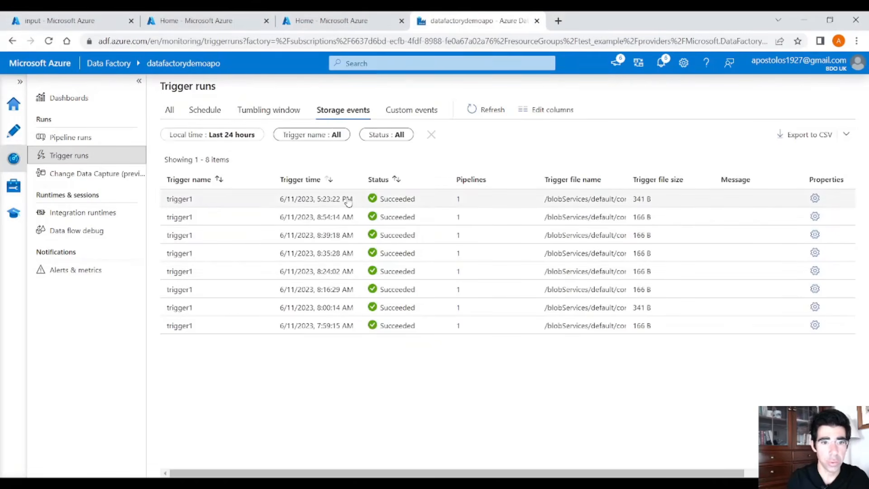
pyautogui.click(114, 137)
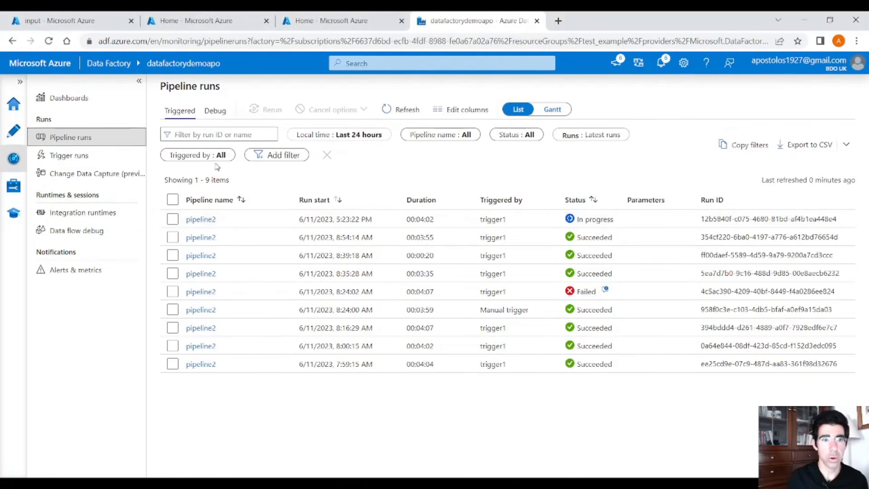
# In the Azure portal, look through the Azure subscription's resource providers, filtering them by "event grid"
pyautogui.click(209, 28)
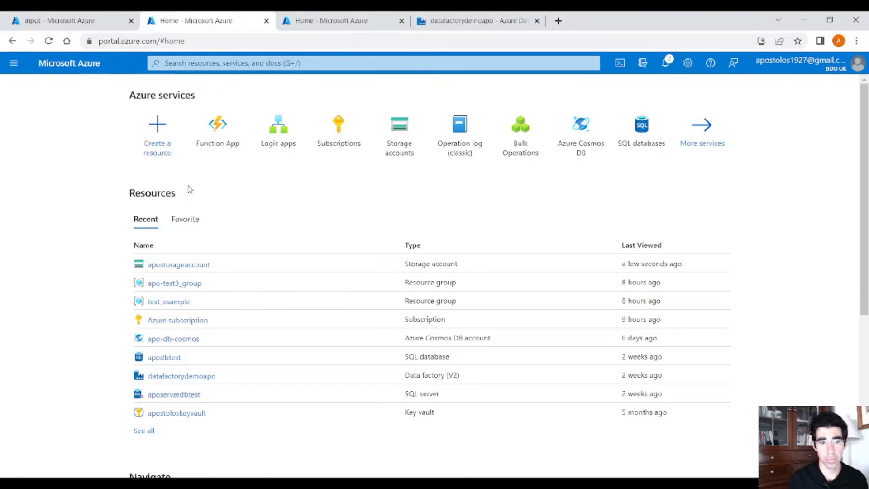
pyautogui.click(201, 321)
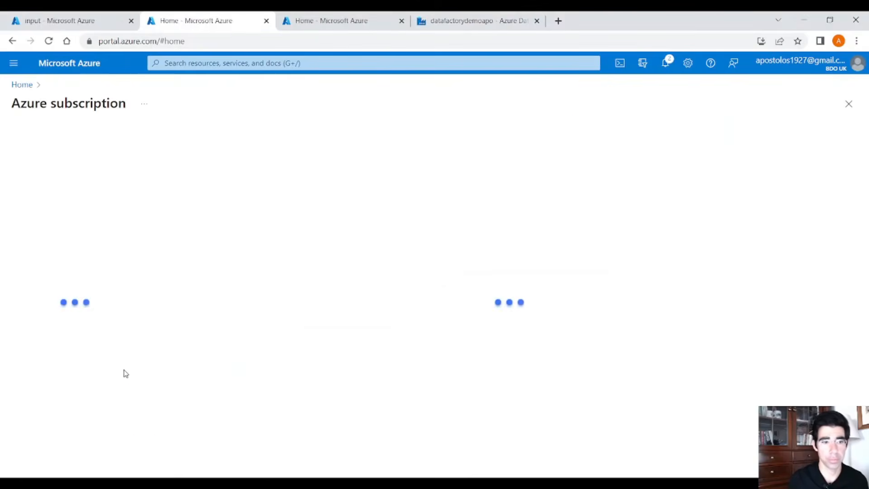
pyautogui.scroll(-3, 112, 355)
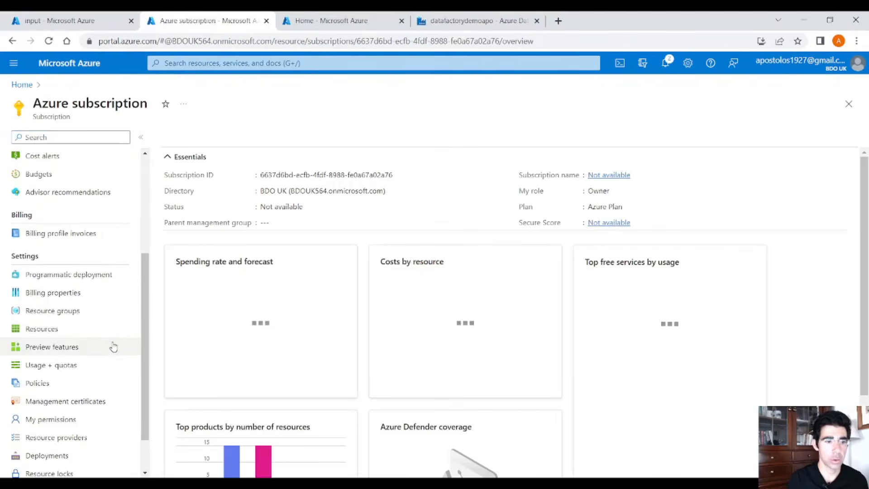
pyautogui.scroll(-2, 111, 346)
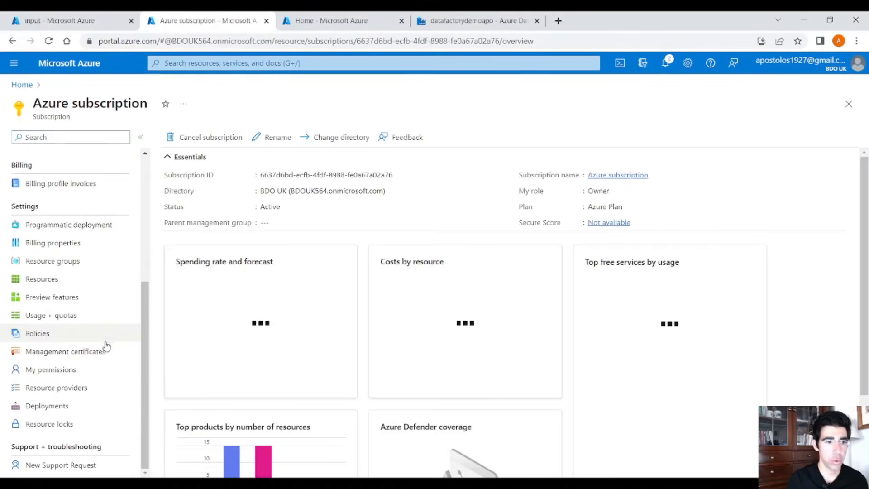
pyautogui.click(77, 392)
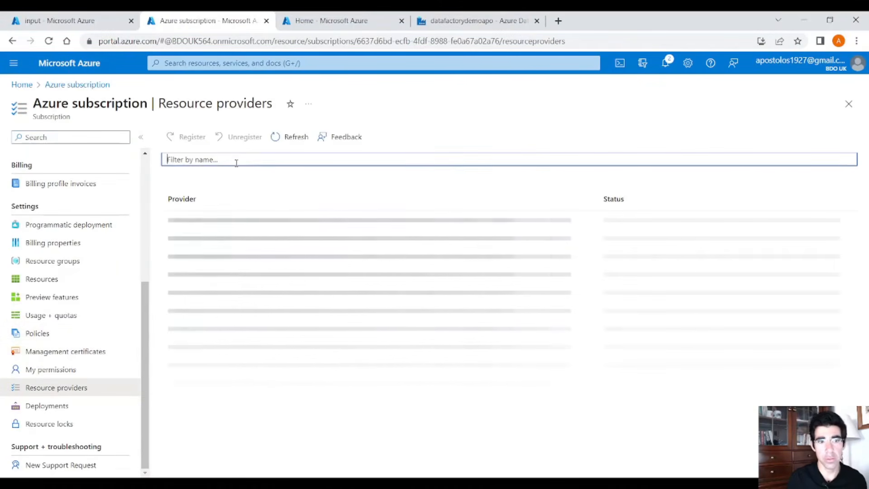
pyautogui.write('event')
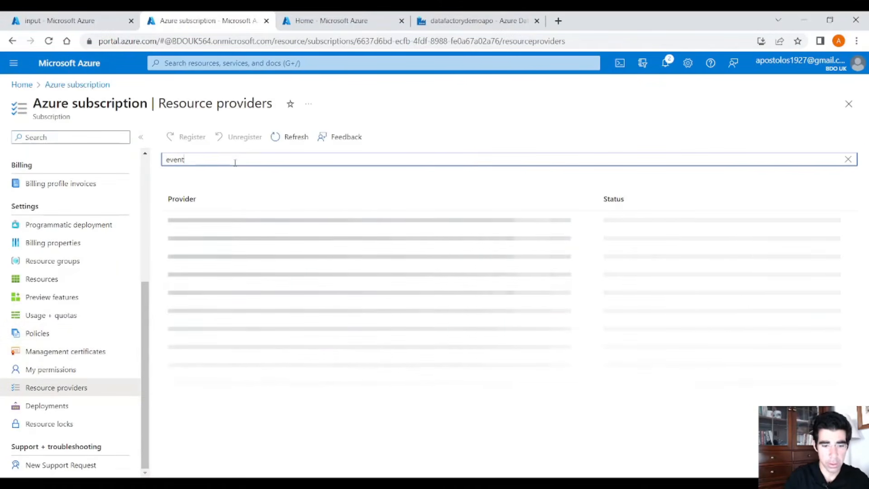
pyautogui.write(' grid')
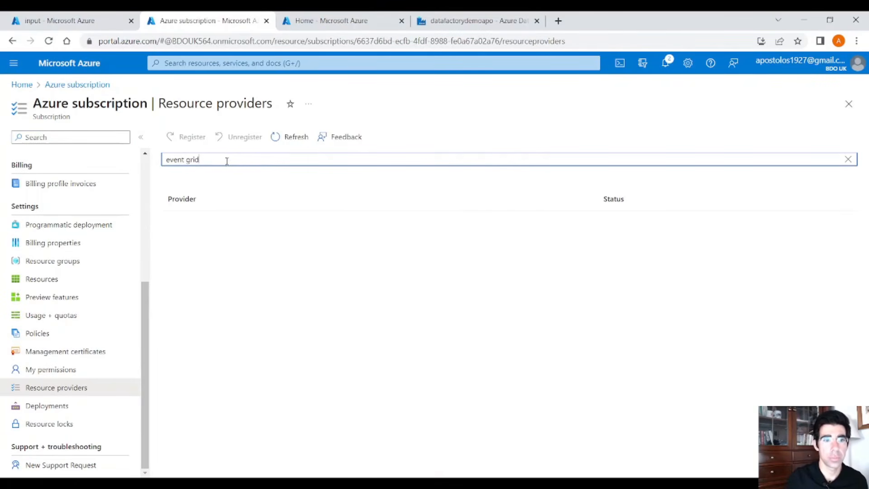
# Filter the resource providers by "gri" instead, check the Microsoft.EventGrid registration status, and clear the filter
pyautogui.moveTo(227, 161); pyautogui.dragTo(149, 167)
pyautogui.press('BackSpace')
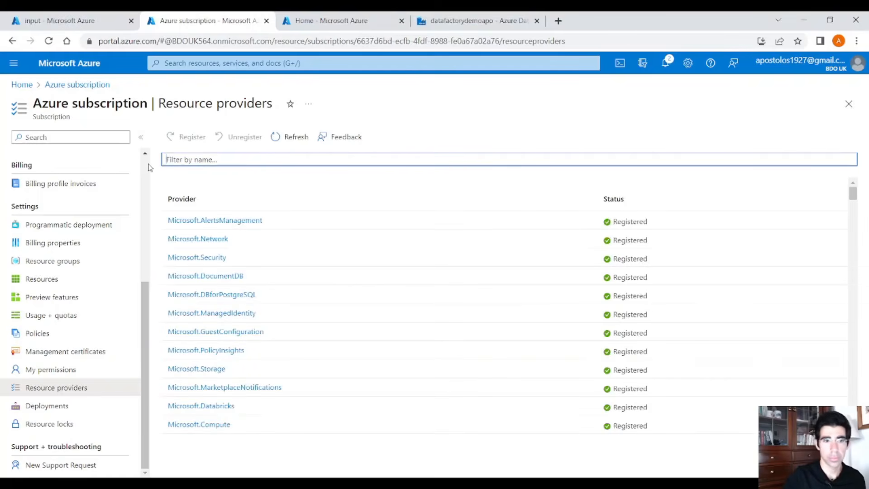
pyautogui.write('gri')
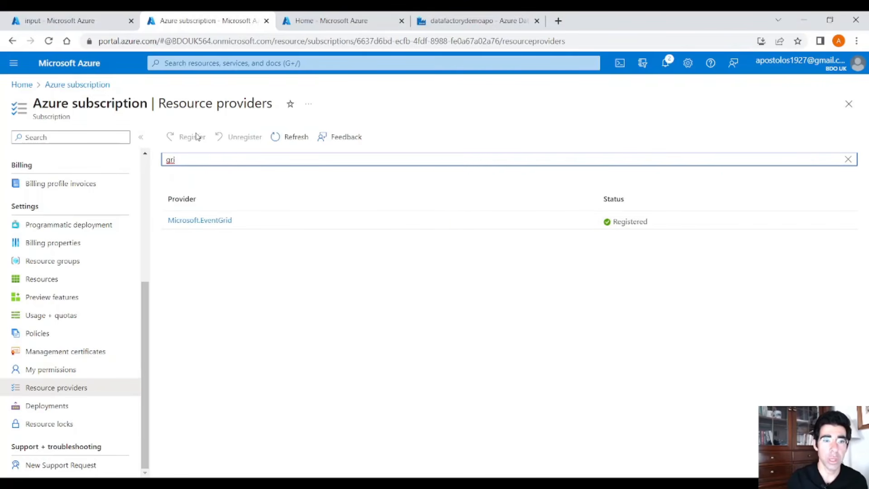
pyautogui.write('i')
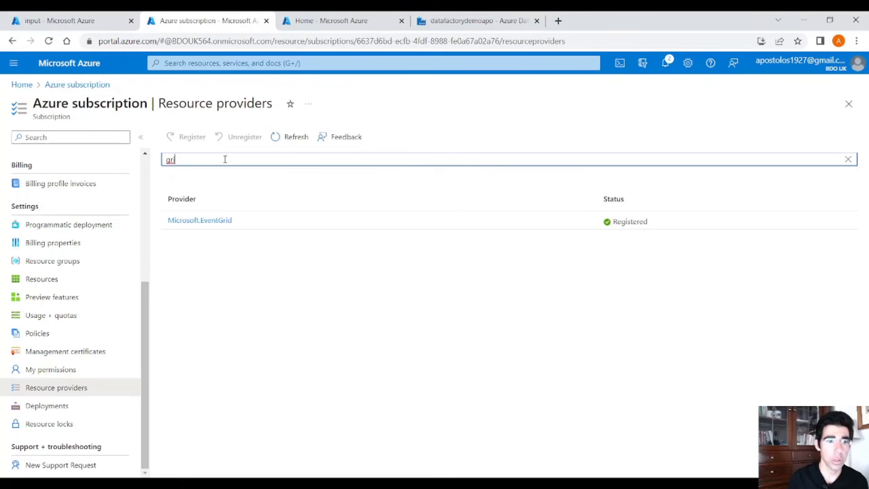
pyautogui.press('BackSpace')
pyautogui.press('BackSpace')
pyautogui.press('BackSpace')
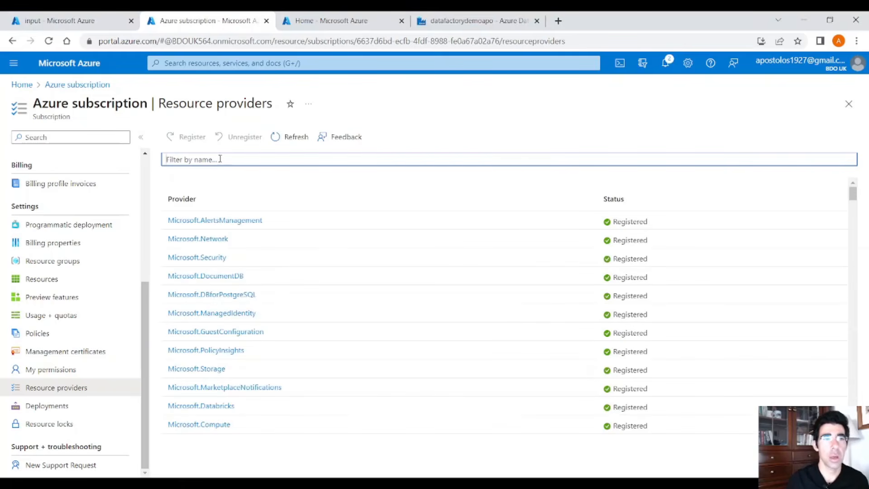
# Start a new logic app in the test_example resource group and name it datafactory-demo
pyautogui.click(28, 85)
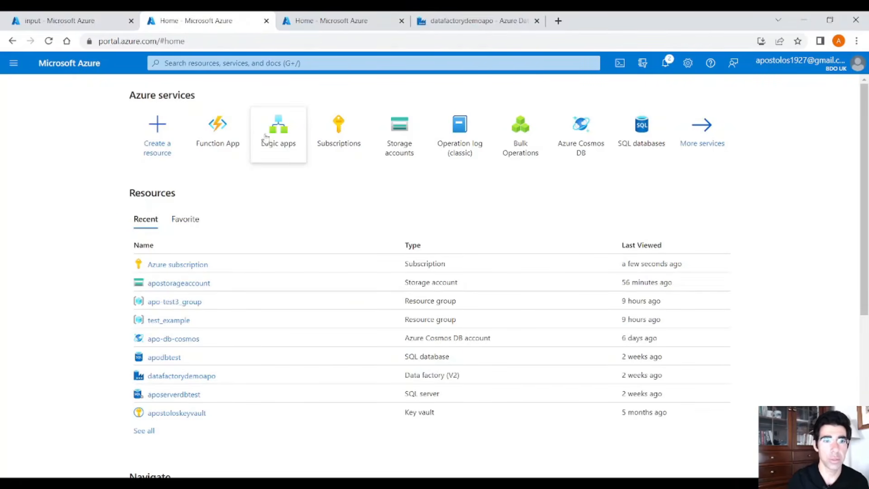
pyautogui.click(278, 127)
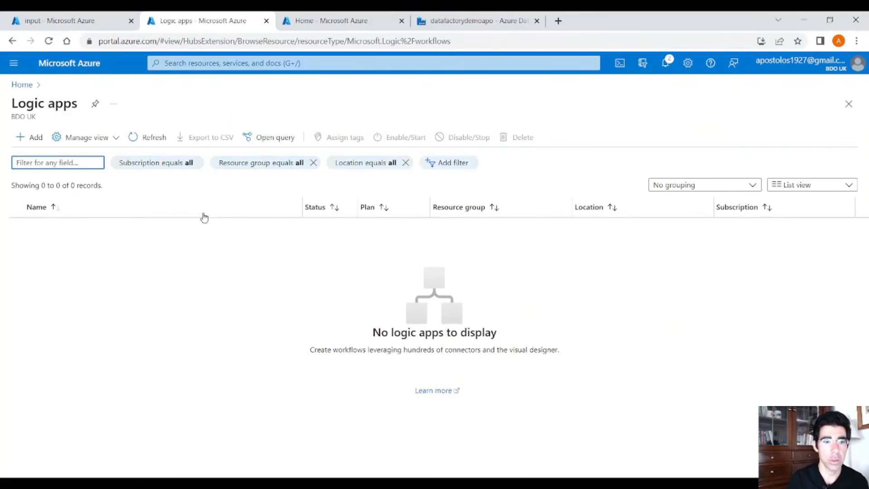
pyautogui.click(34, 138)
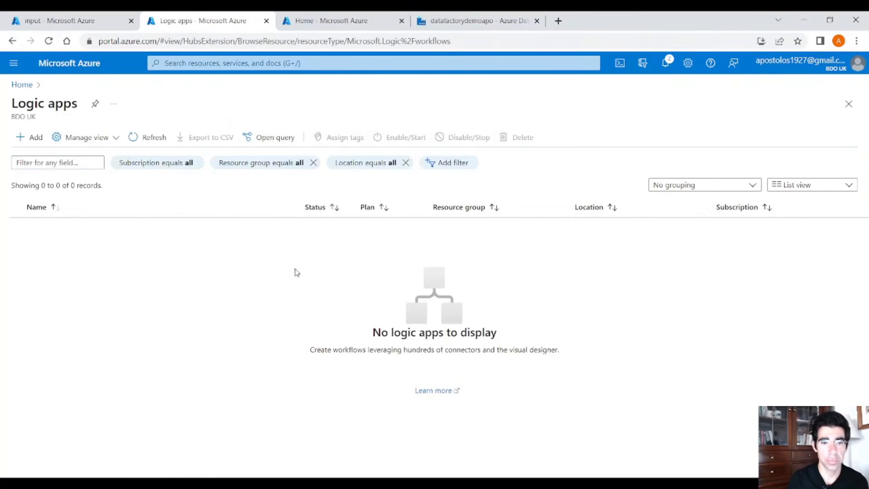
pyautogui.click(226, 280)
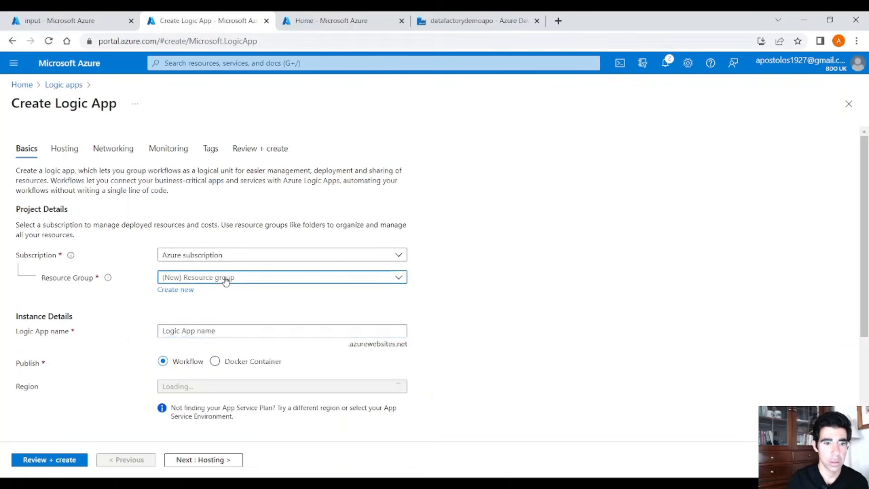
pyautogui.click(202, 406)
pyautogui.click(210, 331)
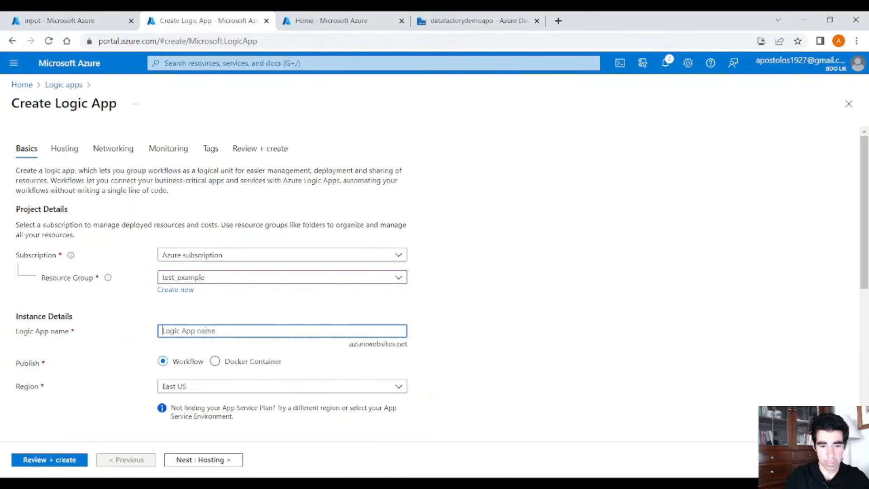
pyautogui.write('datafactory-')
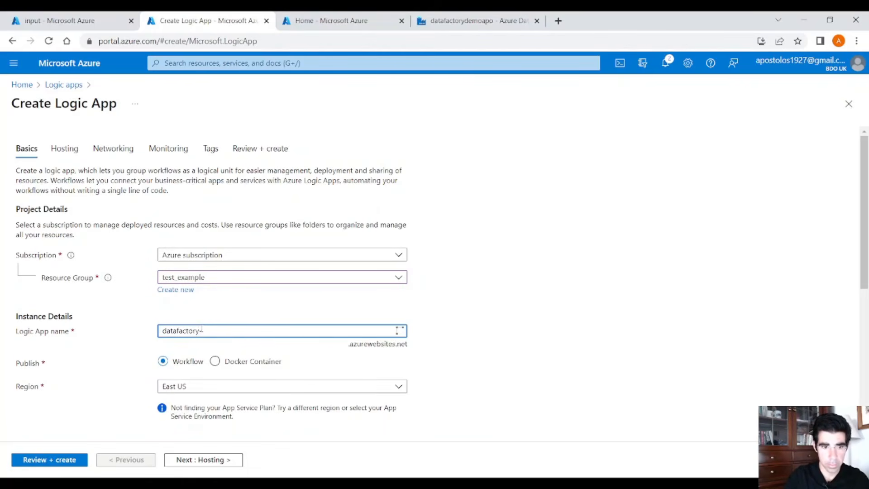
pyautogui.write('demo')
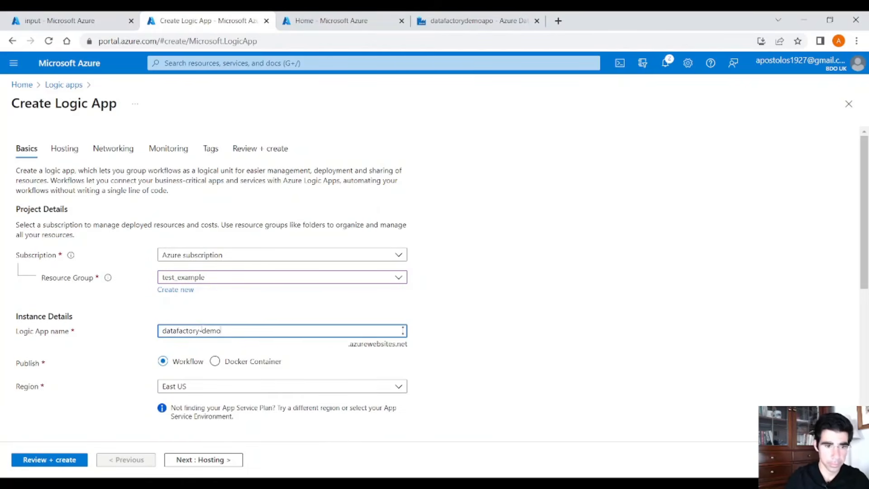
# Set the new logic app's region to West Europe and its plan type to Consumption
pyautogui.scroll(-3, 227, 386)
pyautogui.scroll(-1, 234, 331)
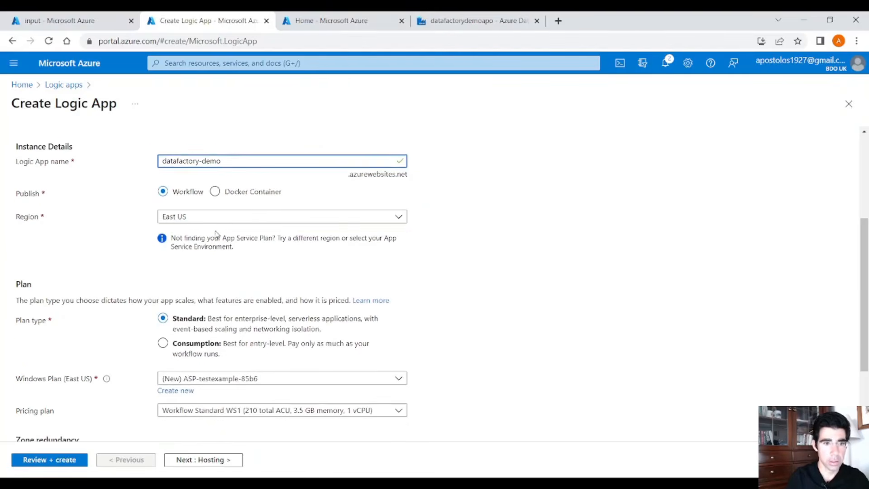
pyautogui.click(224, 217)
pyautogui.write('wes')
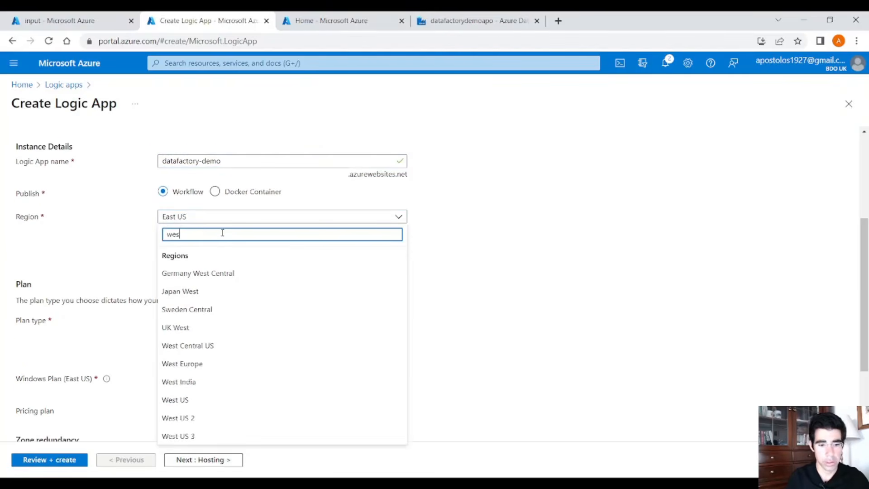
pyautogui.write('t eu')
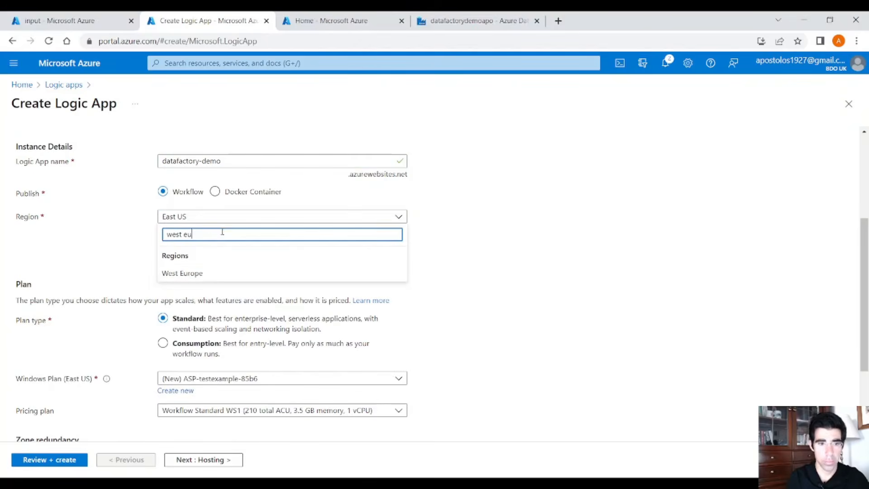
pyautogui.click(220, 273)
pyautogui.click(197, 340)
pyautogui.scroll(-2, 204, 317)
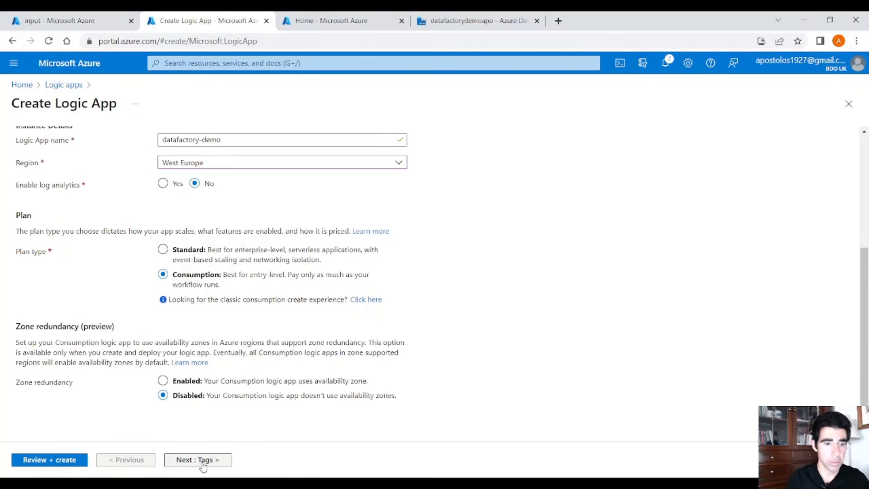
# Review the logic app's settings without adding tags, and create it
pyautogui.click(183, 463)
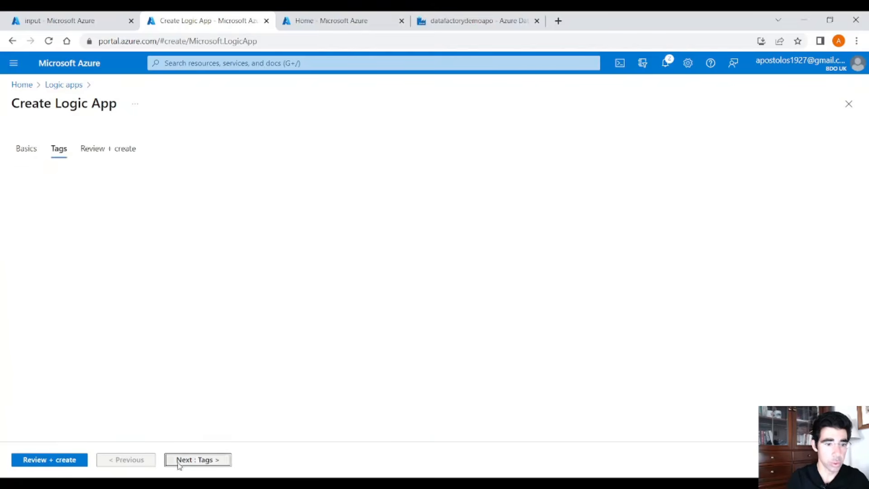
pyautogui.click(73, 460)
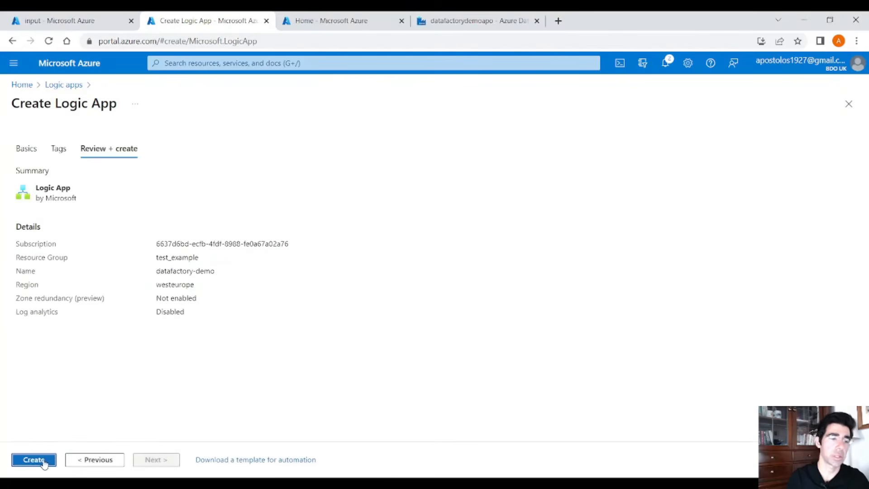
pyautogui.click(44, 461)
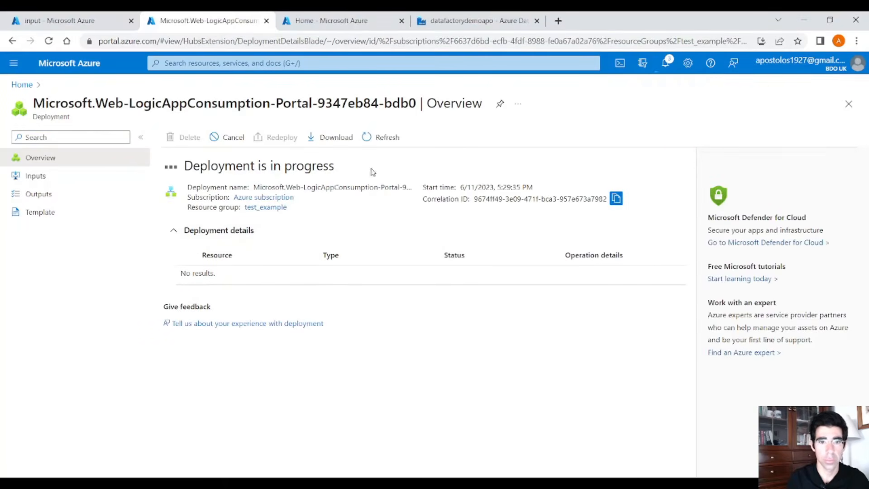
# Open the deployed logic app as a Blank Logic App and add the Azure Event Grid trigger "When a resource event occurs"
pyautogui.click(217, 294)
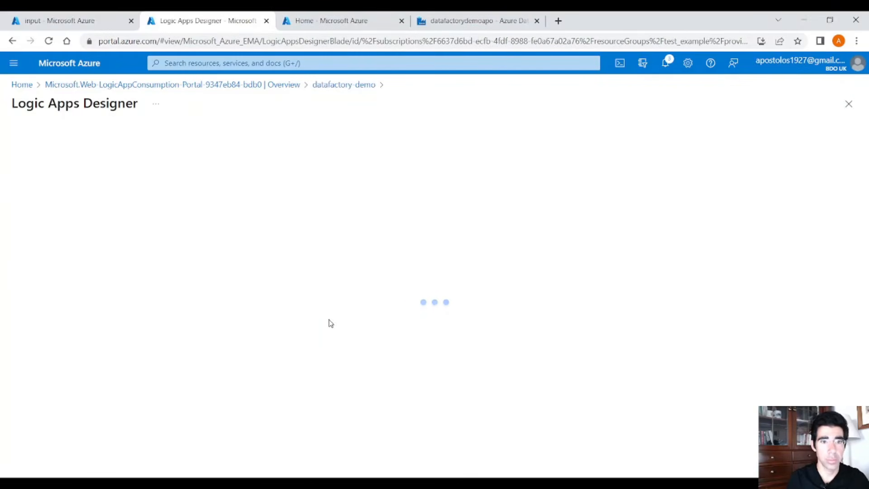
pyautogui.scroll(-4, 312, 329)
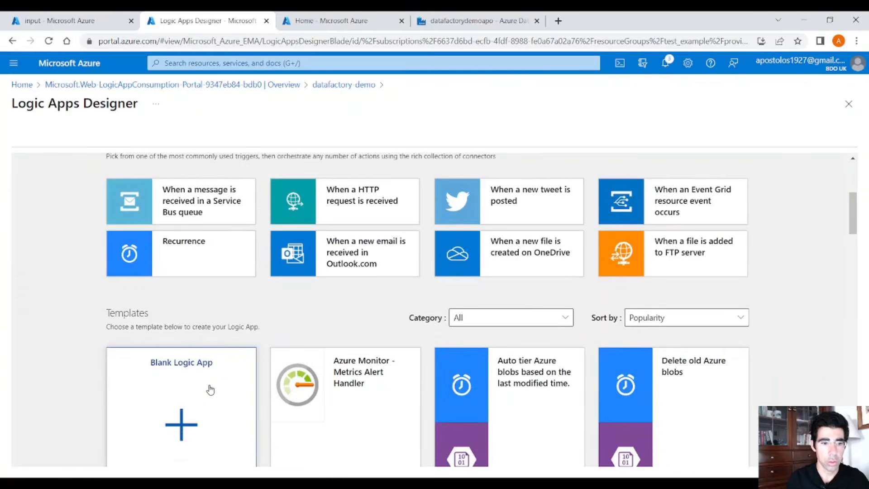
pyautogui.click(210, 388)
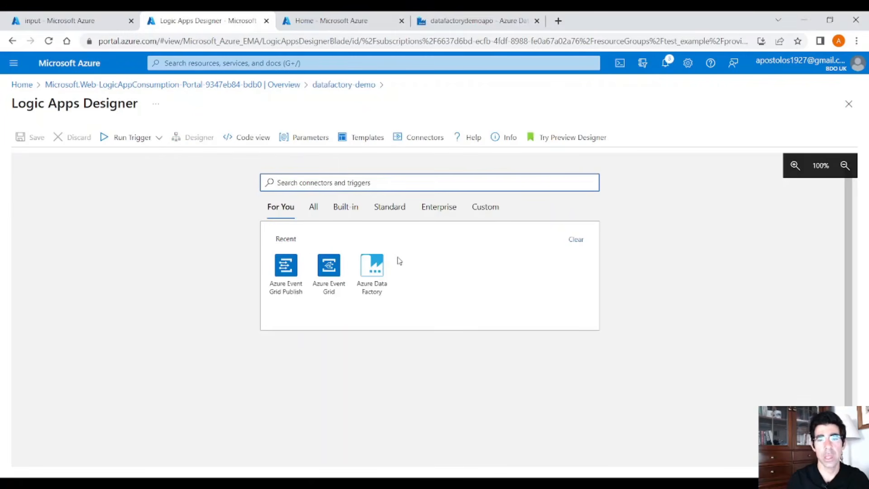
pyautogui.click(335, 266)
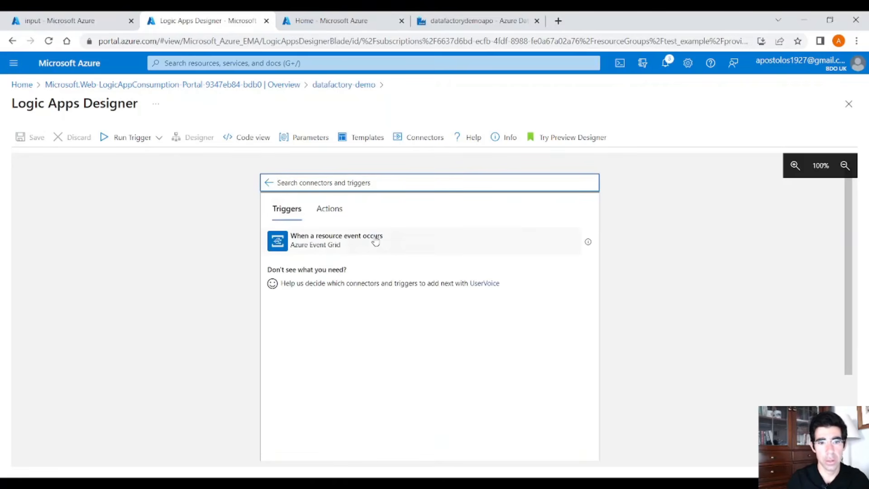
pyautogui.click(376, 243)
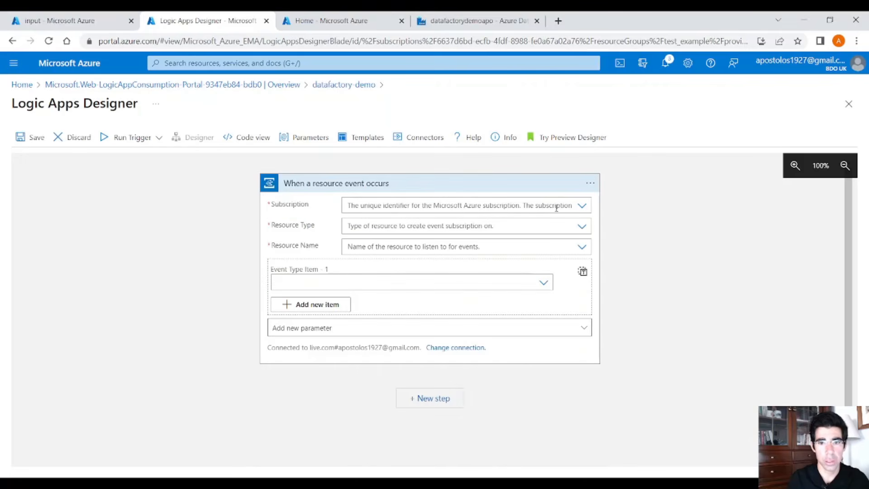
# Set the trigger's subscription to Azure subscription, resource type to Microsoft.Storage.StorageAccounts and resource name to apostorageaccount
pyautogui.click(557, 206)
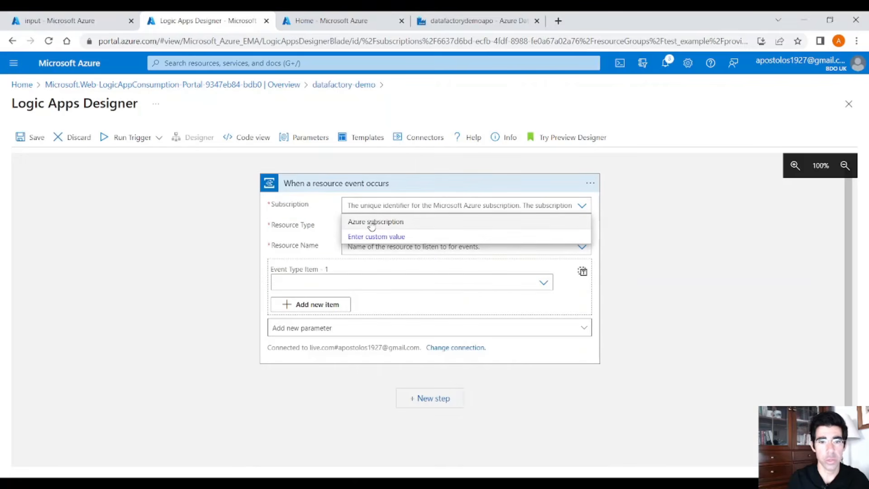
pyautogui.click(392, 222)
pyautogui.click(581, 226)
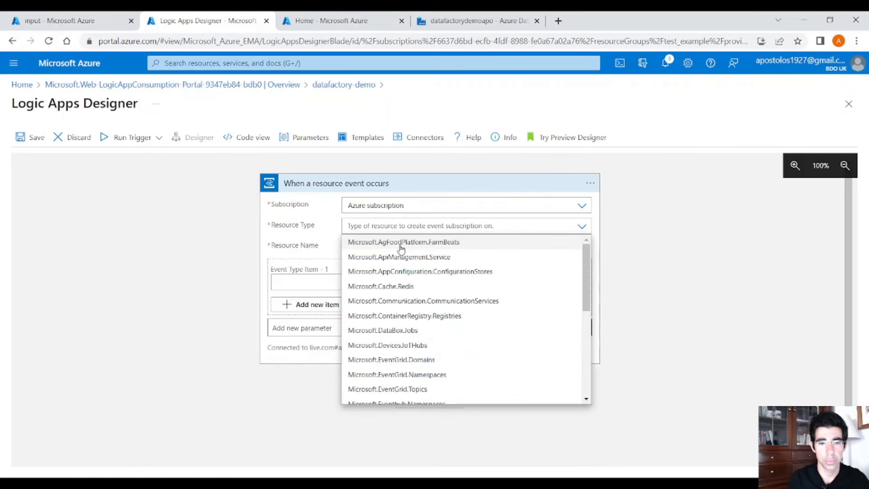
pyautogui.scroll(-5, 463, 347)
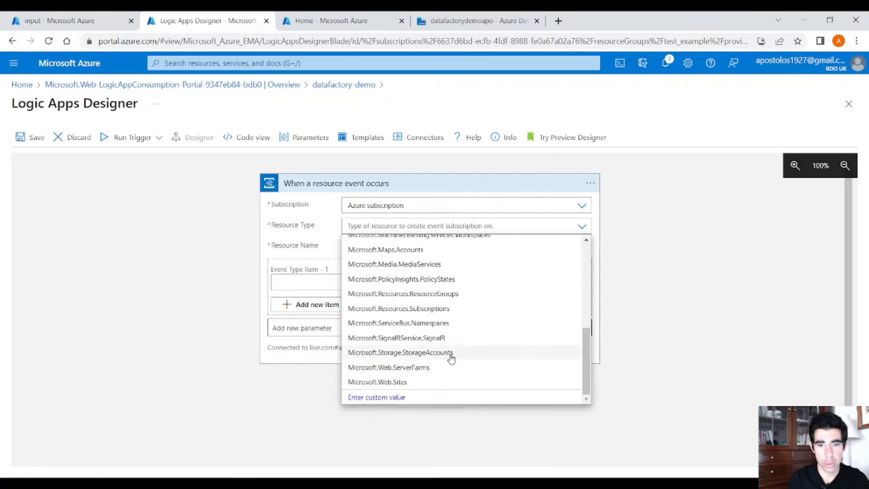
pyautogui.click(451, 355)
pyautogui.click(587, 248)
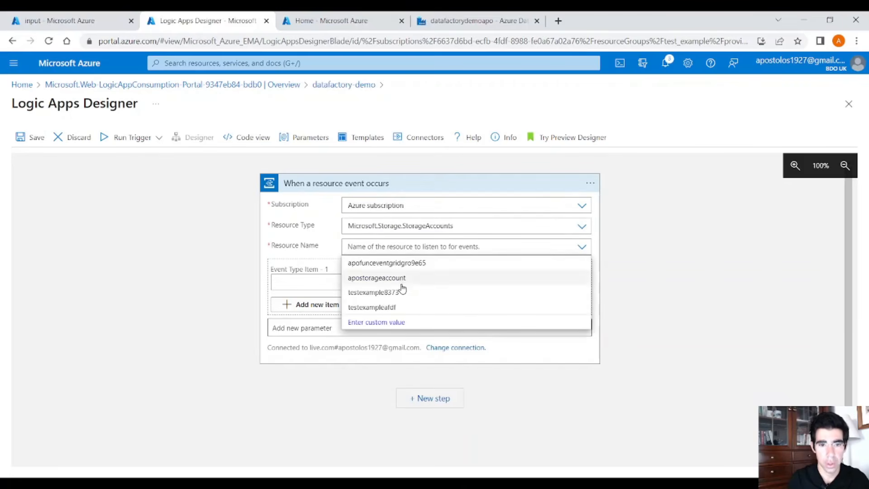
pyautogui.click(402, 282)
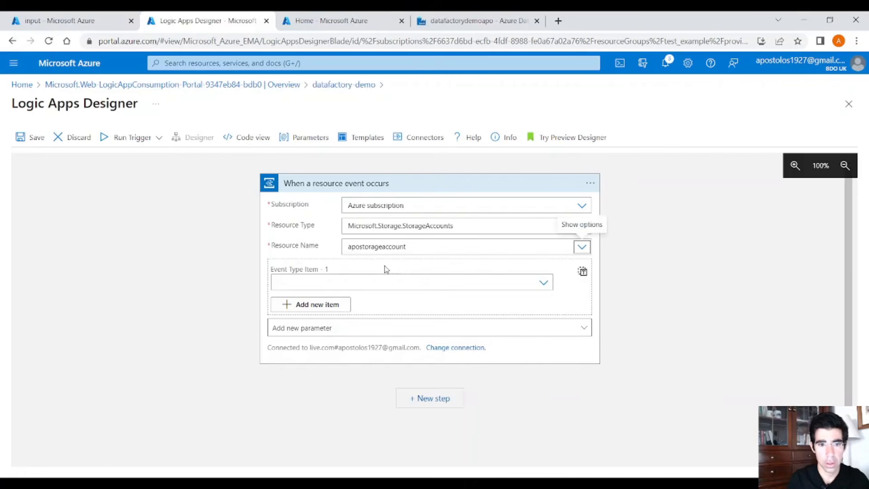
# Set the trigger's first event type item to Microsoft.Storage.BlobCreated
pyautogui.scroll(-1, 431, 263)
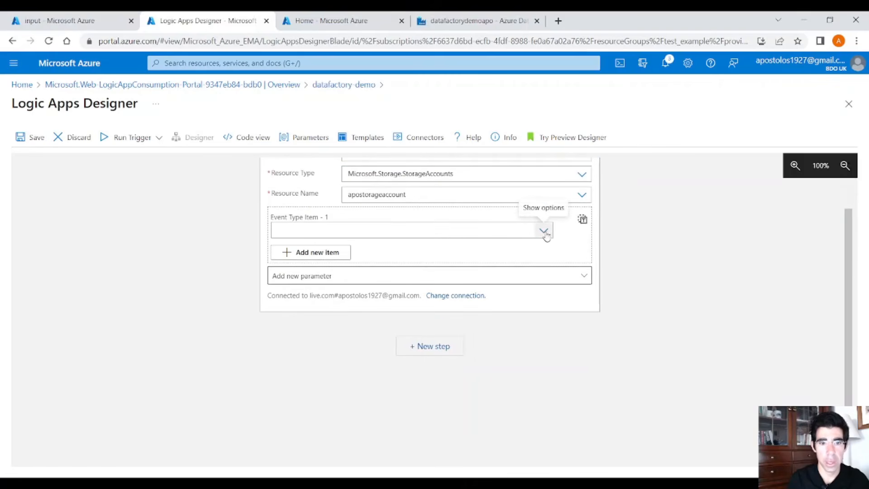
pyautogui.click(543, 231)
pyautogui.click(448, 262)
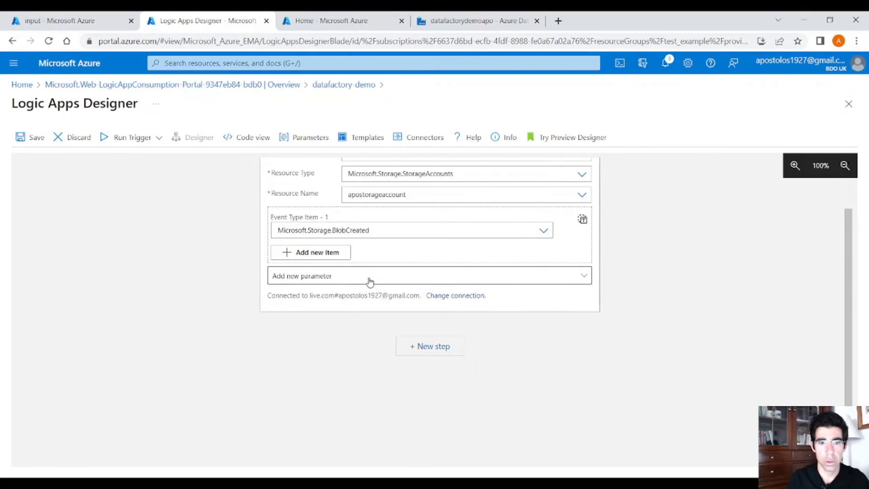
pyautogui.scroll(1, 394, 269)
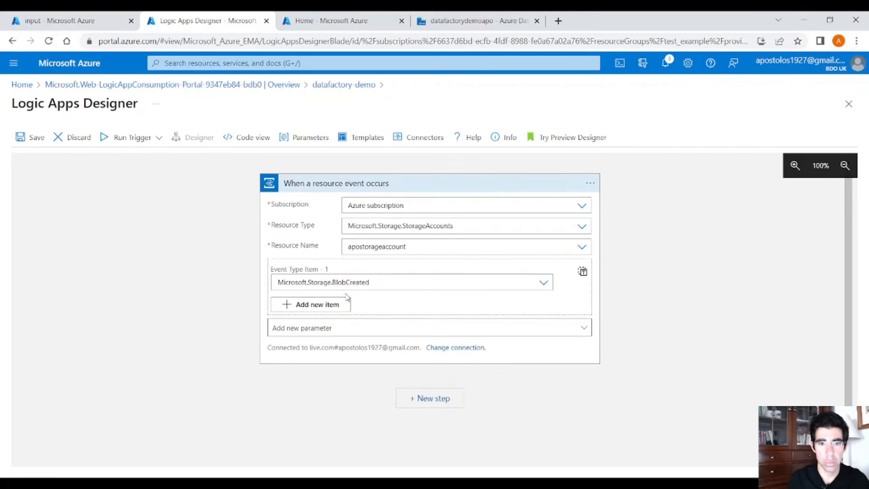
pyautogui.scroll(-1, 345, 293)
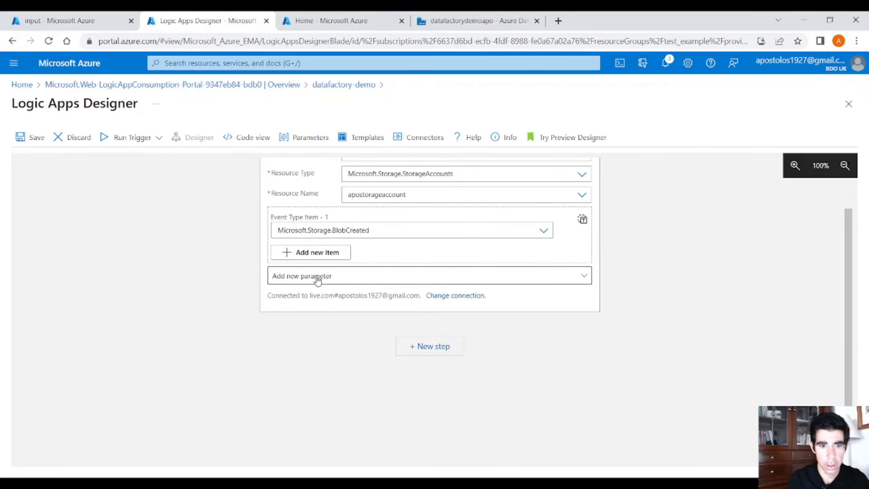
# Add a new step after the trigger, searching for "create pipeline run" and choosing the Azure Data Factory action "Create a pipeline run"
pyautogui.click(421, 349)
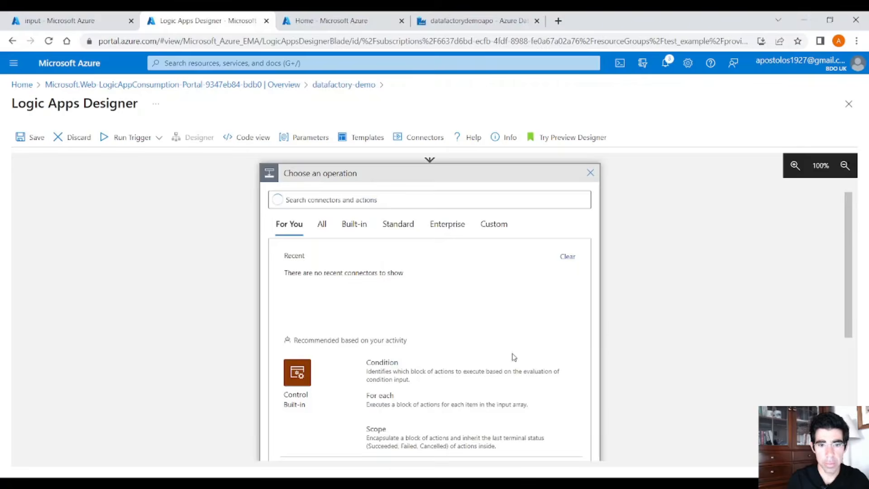
pyautogui.scroll(-3, 451, 300)
pyautogui.scroll(-2, 448, 311)
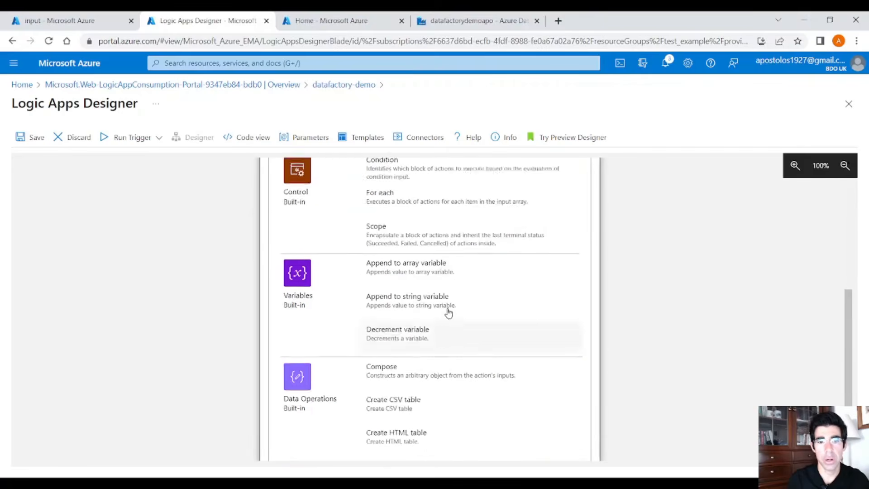
pyautogui.scroll(6, 446, 310)
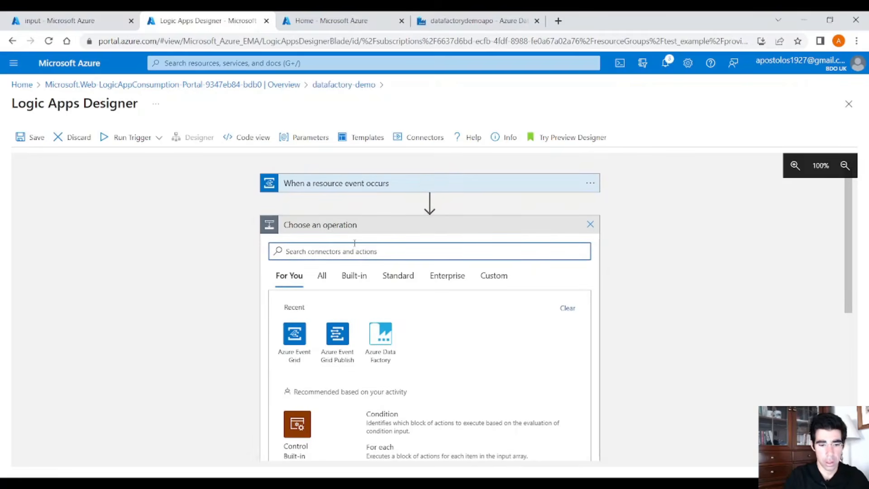
pyautogui.write('create pipeline run')
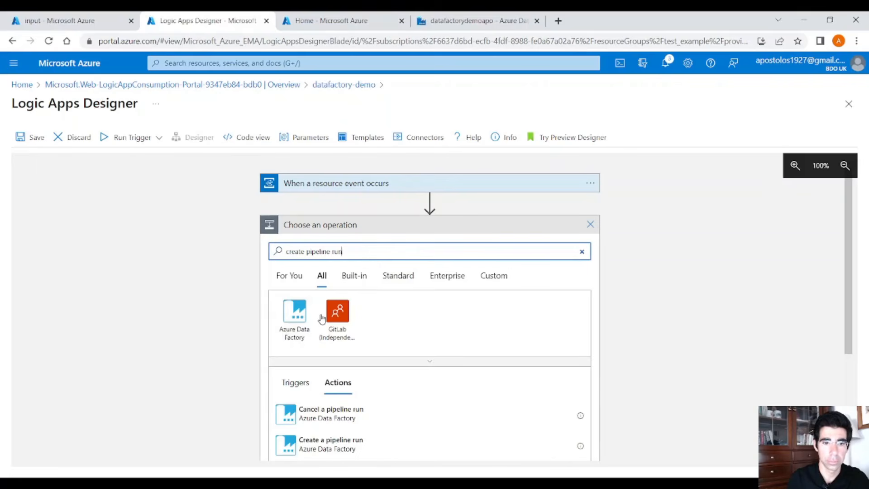
pyautogui.scroll(-1, 351, 333)
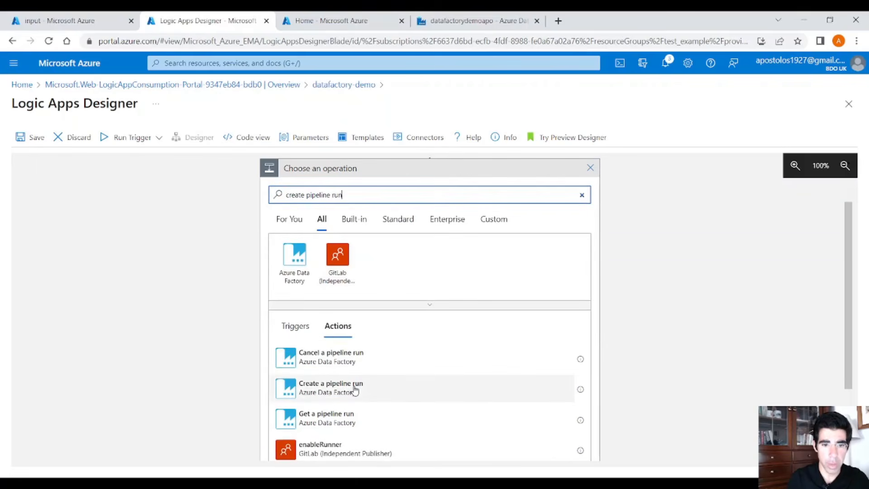
pyautogui.click(356, 390)
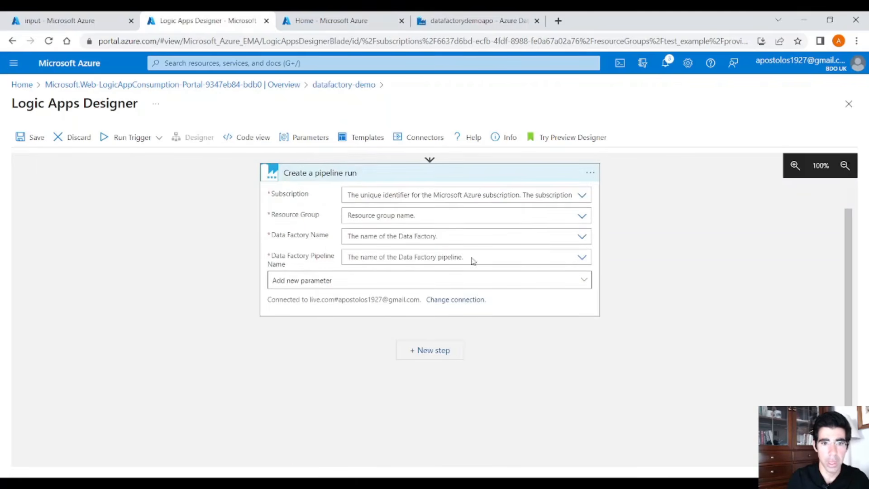
# Set the pipeline run action's subscription to Azure subscription and its resource group to test_example
pyautogui.click(581, 196)
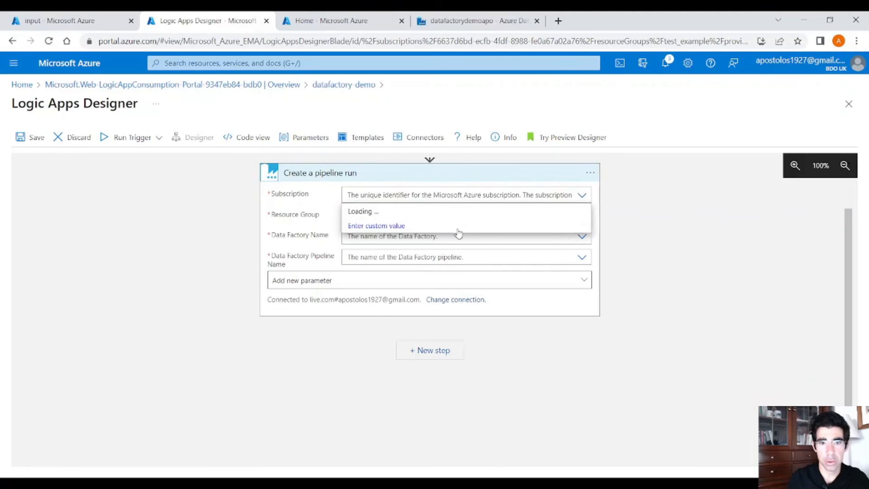
pyautogui.click(399, 212)
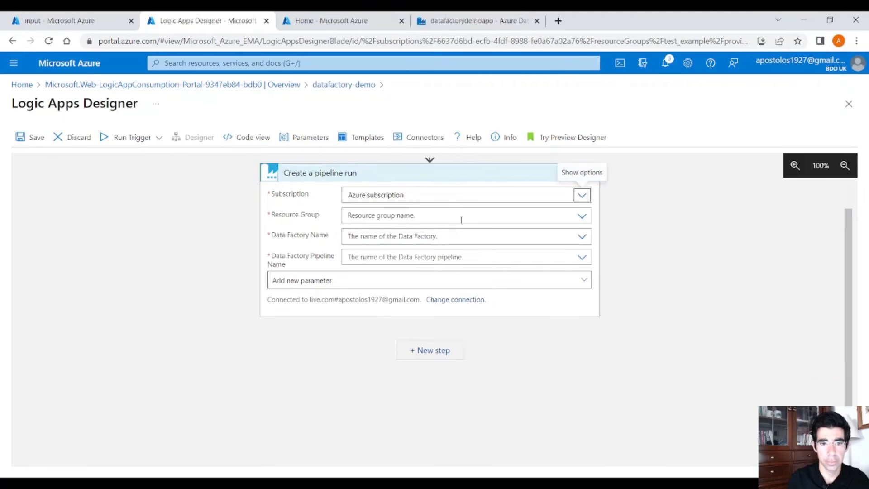
pyautogui.click(582, 216)
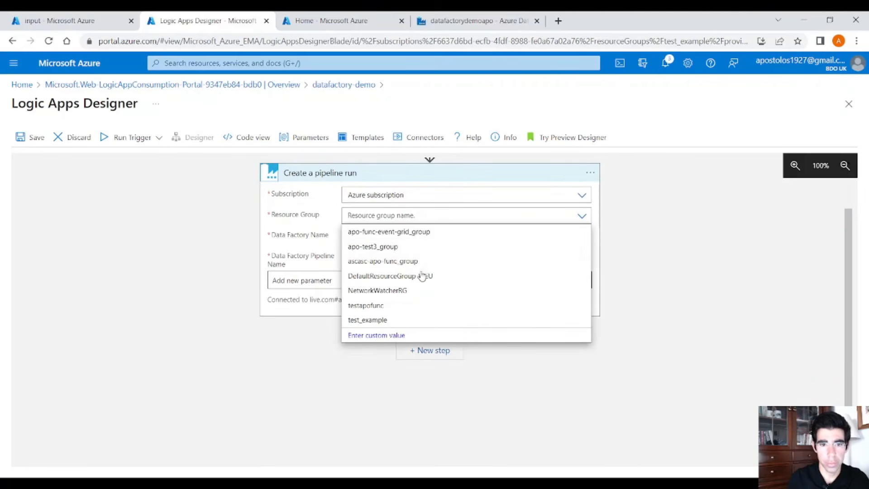
pyautogui.click(384, 322)
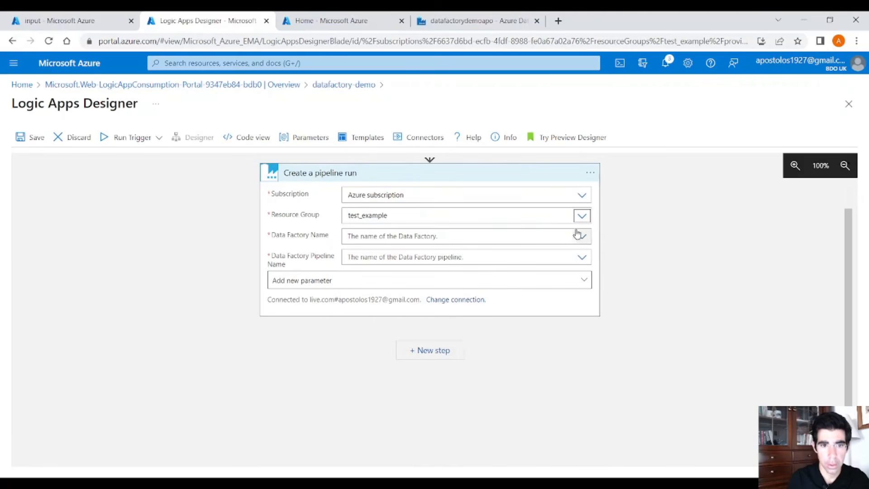
# Set the action's data factory to datafactorydemoapo and its pipeline to pipeline2, and save the logic app
pyautogui.click(581, 236)
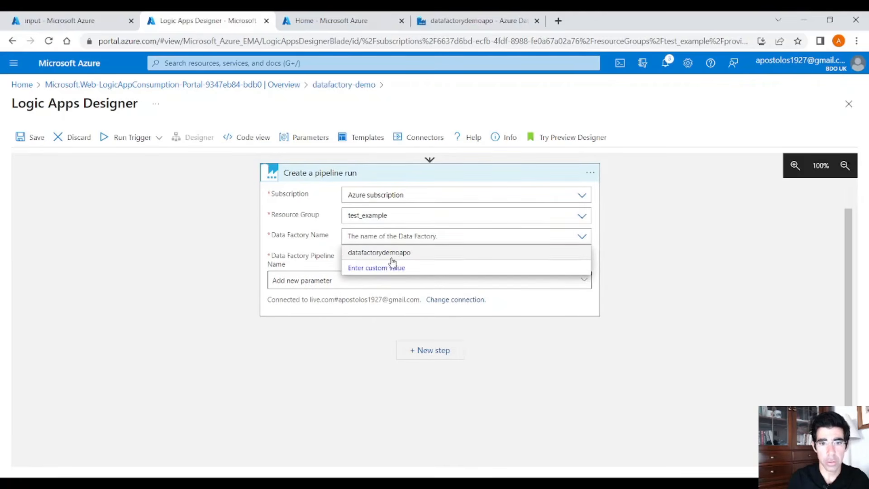
pyautogui.click(390, 253)
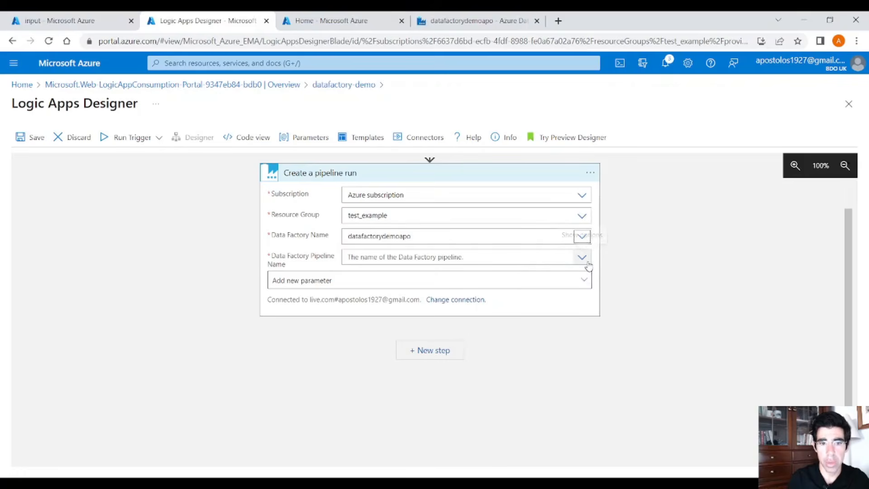
pyautogui.click(582, 257)
pyautogui.click(405, 304)
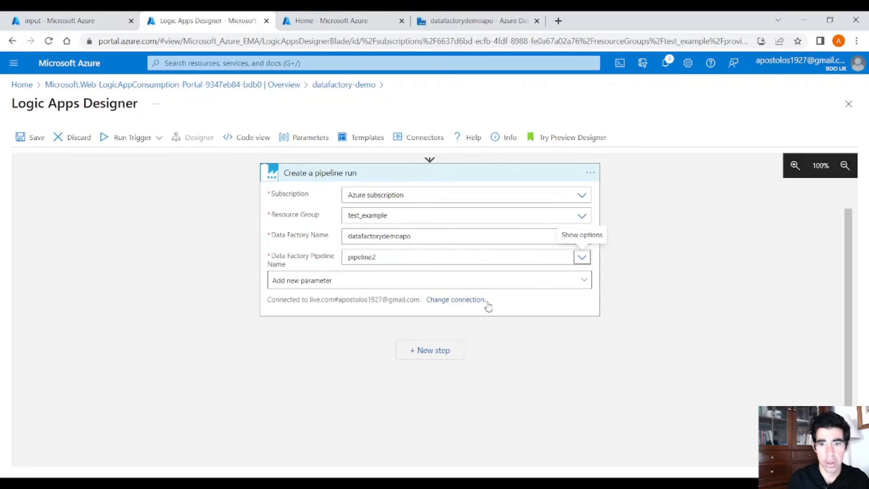
pyautogui.scroll(1, 407, 313)
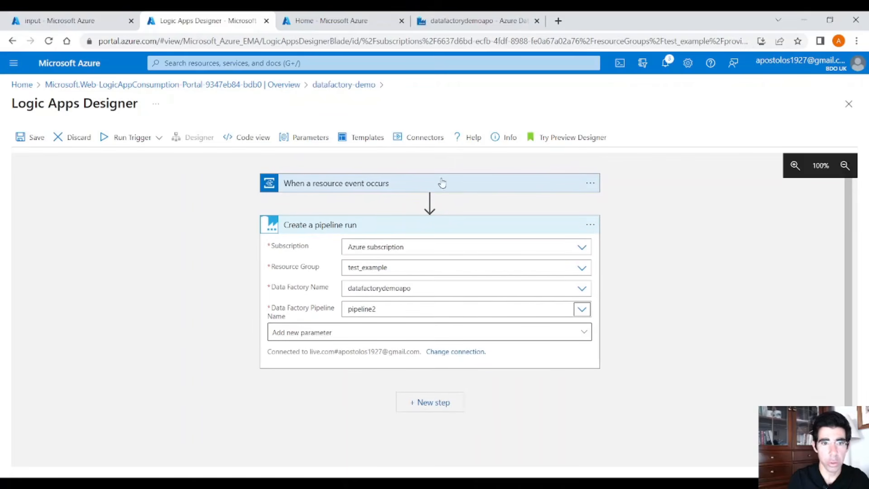
pyautogui.click(23, 138)
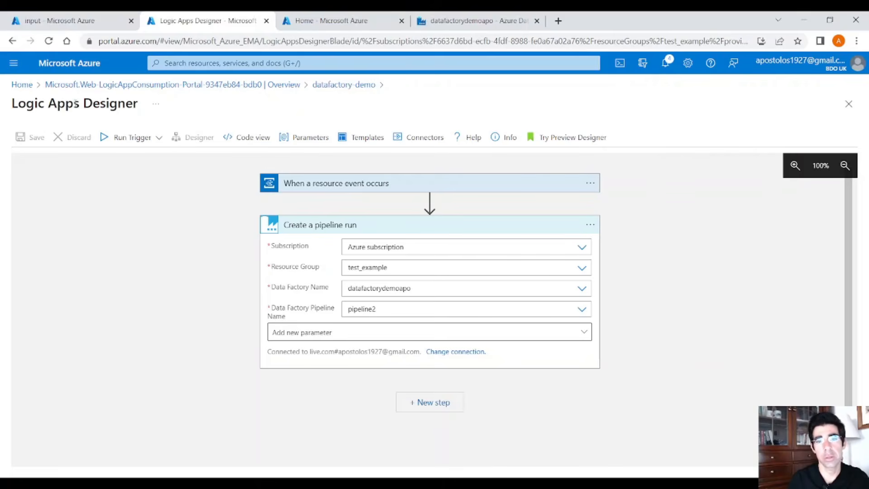
# Switch to Data Factory, refresh the pipeline runs, and delete the storage events trigger trigger1
pyautogui.click(470, 28)
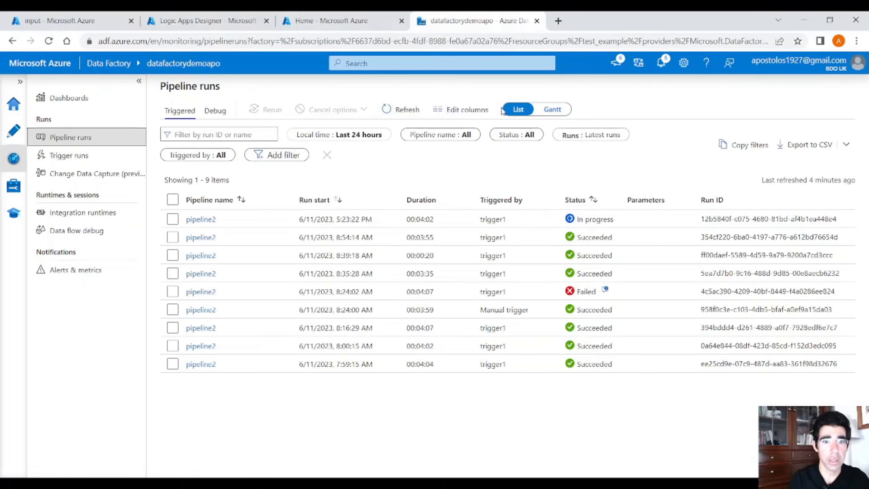
pyautogui.click(385, 113)
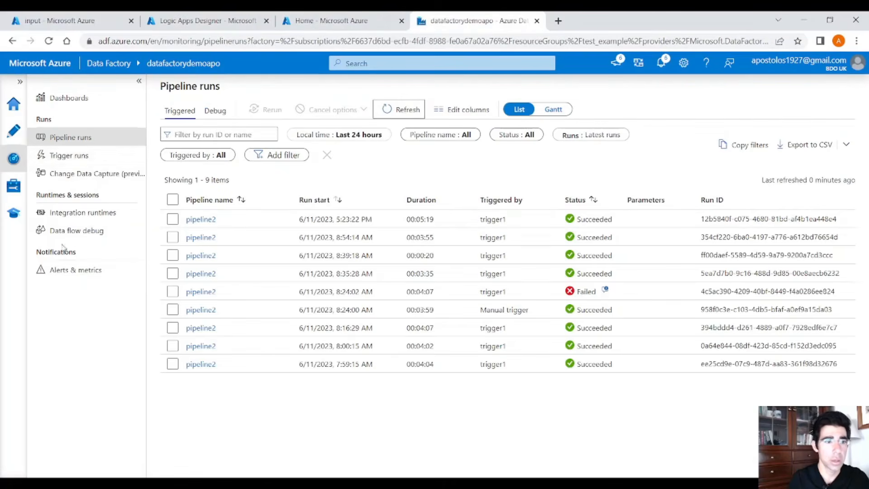
pyautogui.click(13, 185)
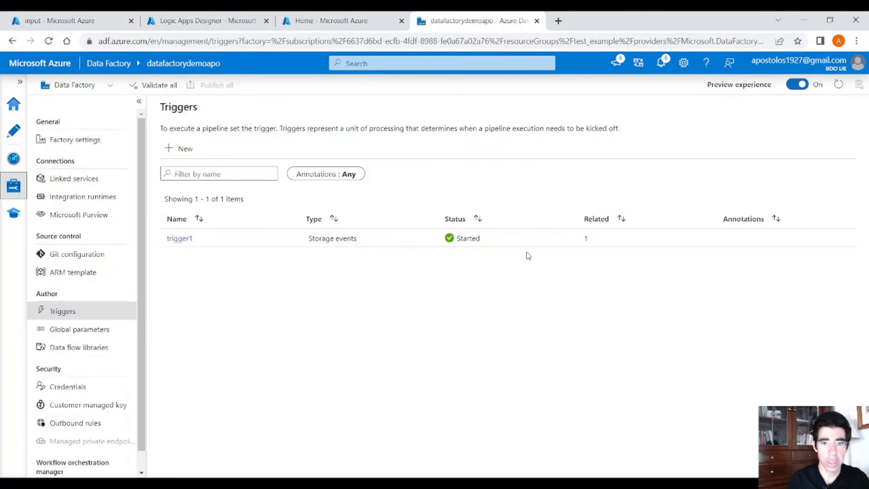
pyautogui.click(290, 240)
pyautogui.click(347, 298)
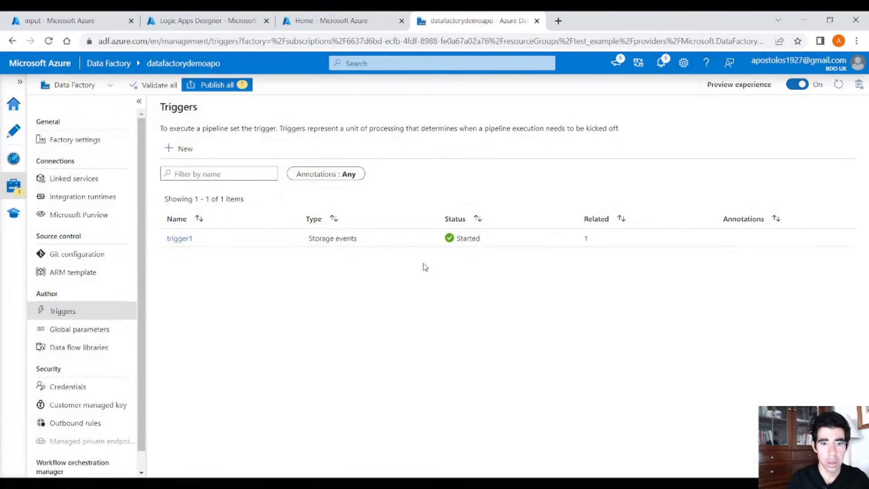
# Publish the pending deletion of trigger1 to the live data factory
pyautogui.moveTo(209, 99); pyautogui.dragTo(222, 89)
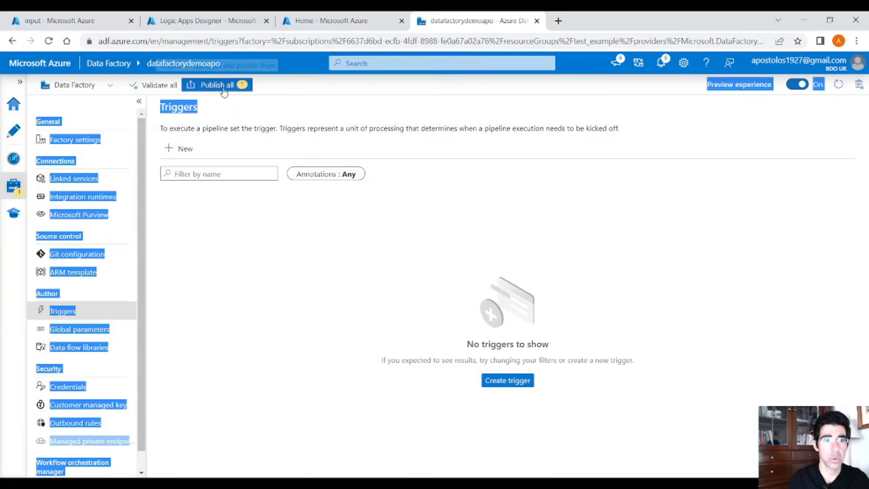
pyautogui.click(217, 85)
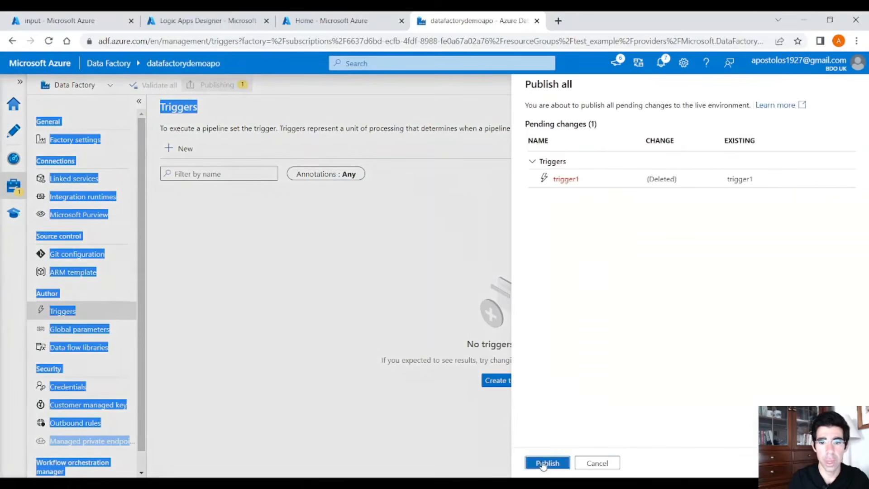
pyautogui.click(547, 463)
pyautogui.click(397, 228)
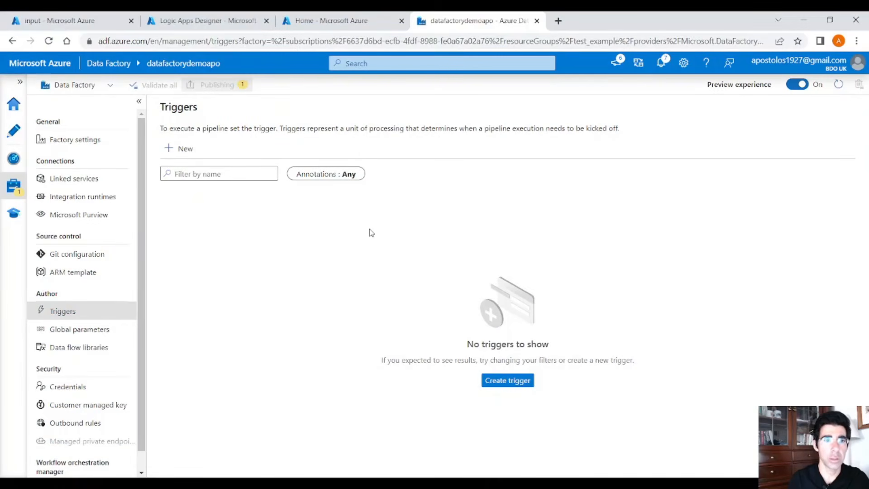
# Run the logic app's trigger, and upload seq2.csv to the input container with overwriting of existing files enabled
pyautogui.click(225, 21)
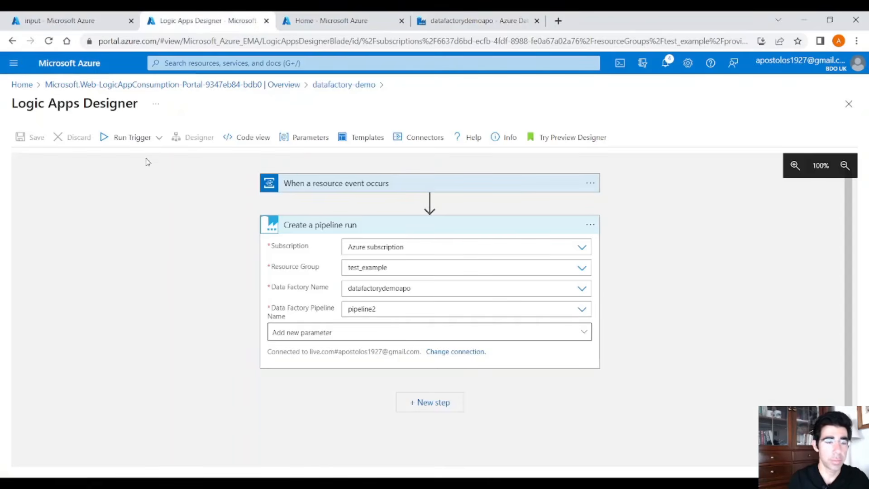
pyautogui.click(132, 139)
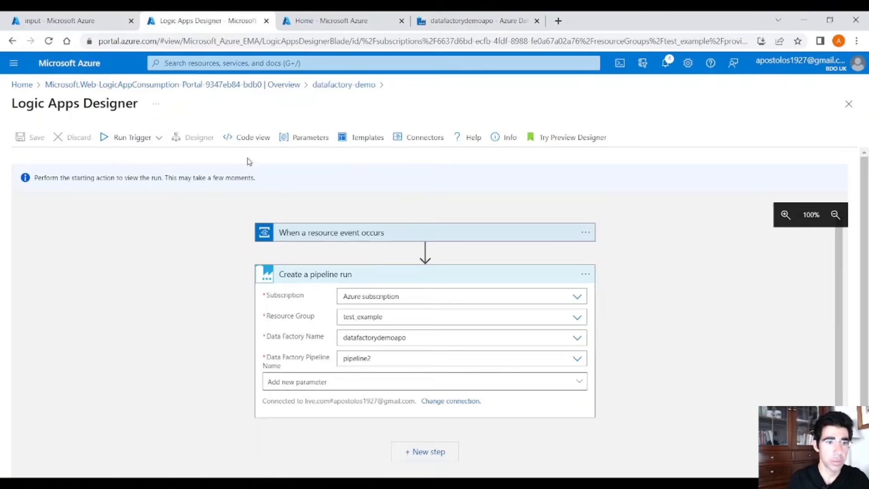
pyautogui.click(68, 21)
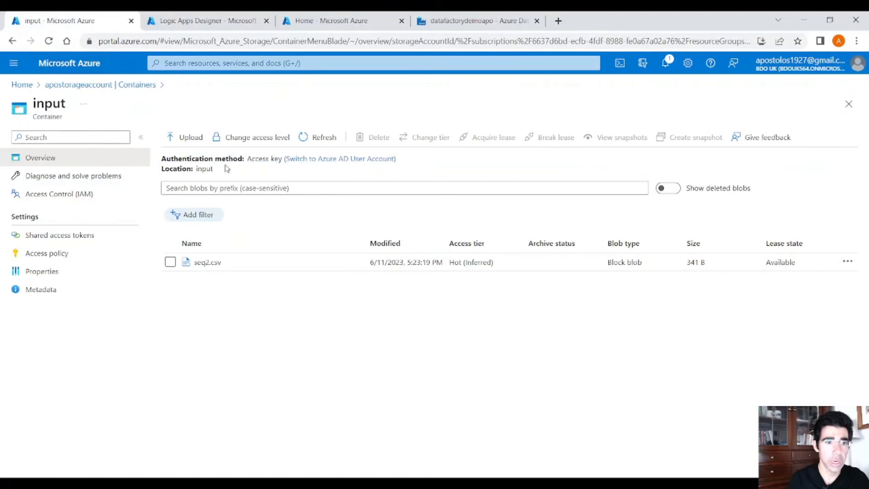
pyautogui.click(190, 139)
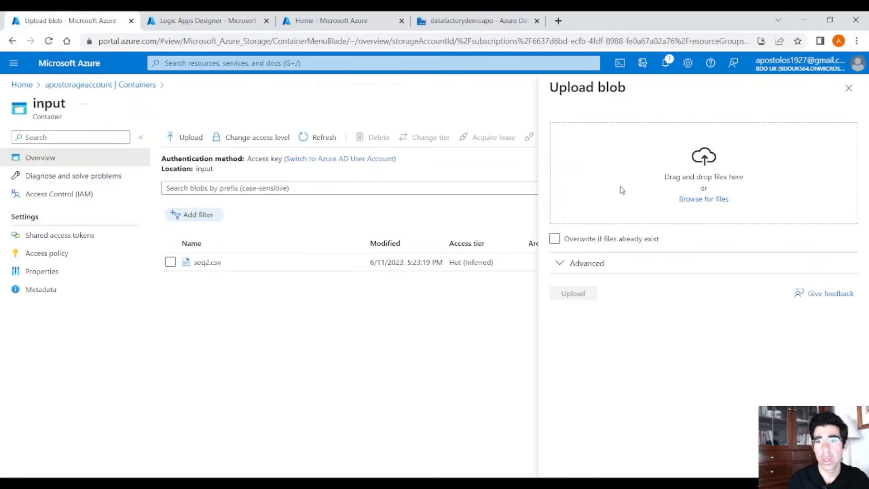
pyautogui.click(695, 200)
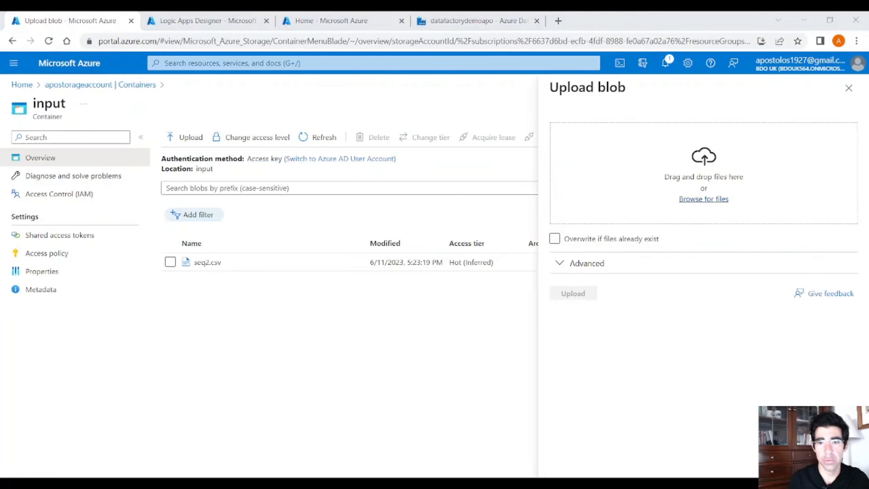
pyautogui.press('Return')
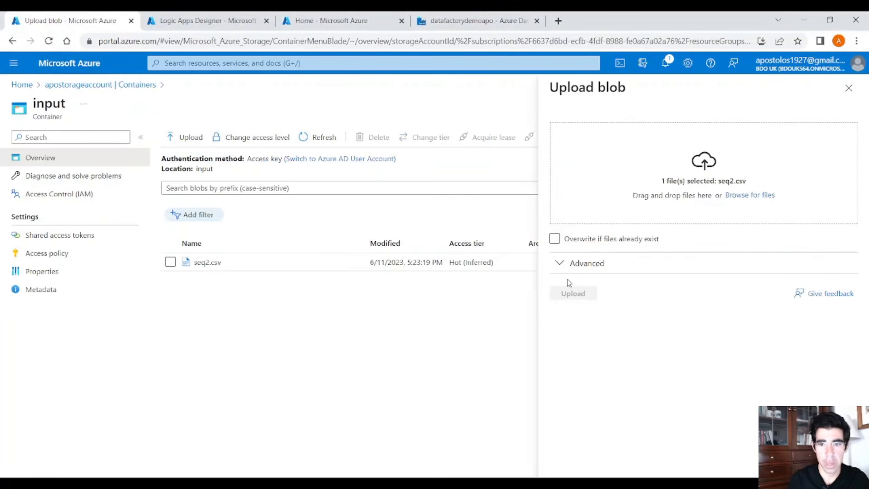
pyautogui.click(571, 239)
pyautogui.click(582, 294)
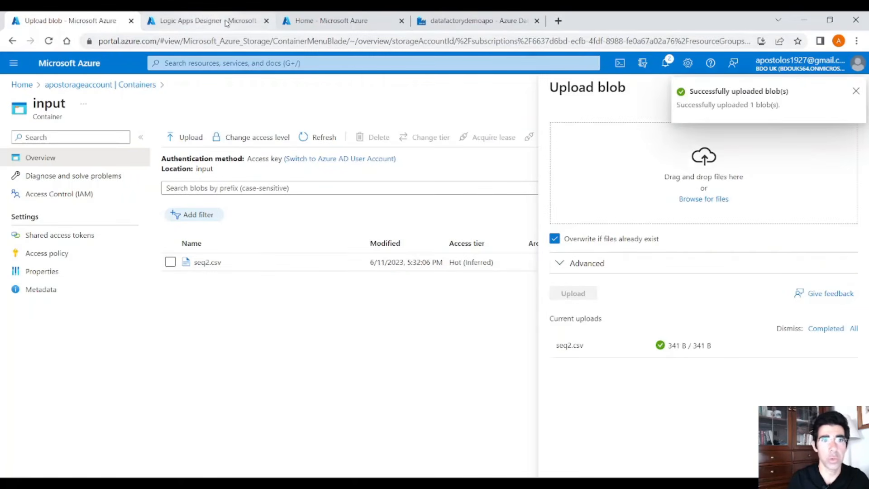
# Return to the datafactory-demo logic app's overview and check its runs history
pyautogui.click(241, 23)
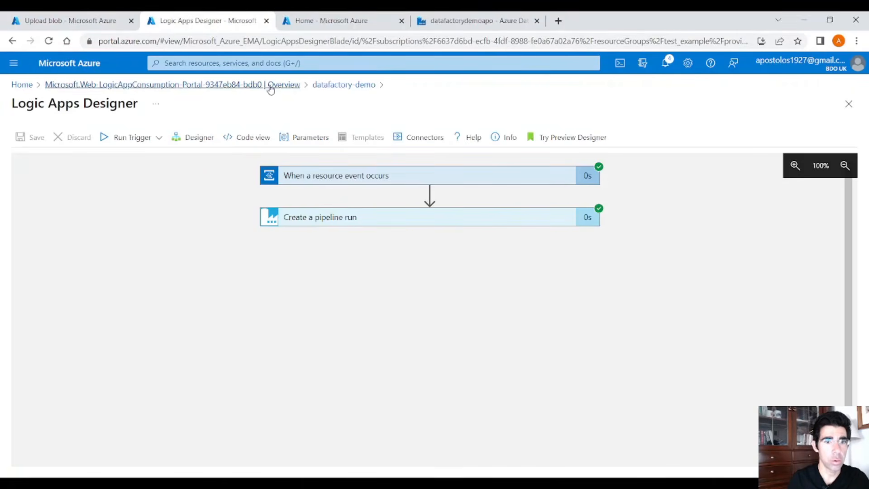
pyautogui.click(344, 86)
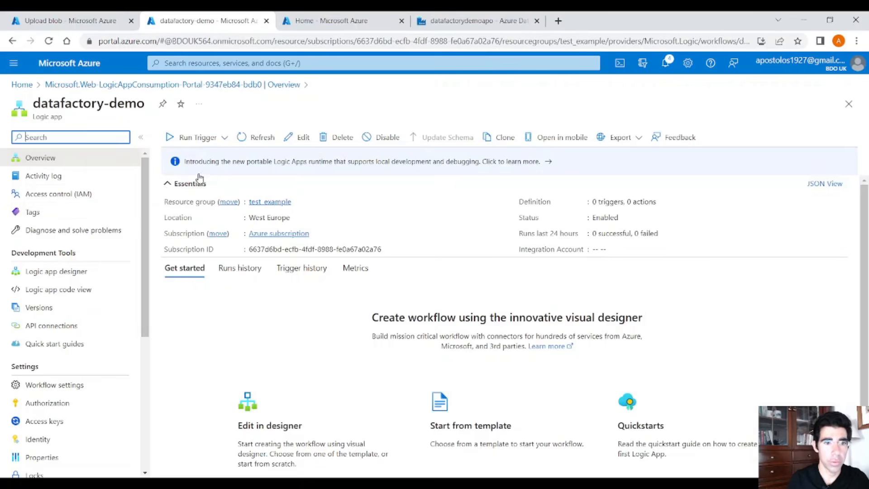
pyautogui.scroll(-1, 213, 204)
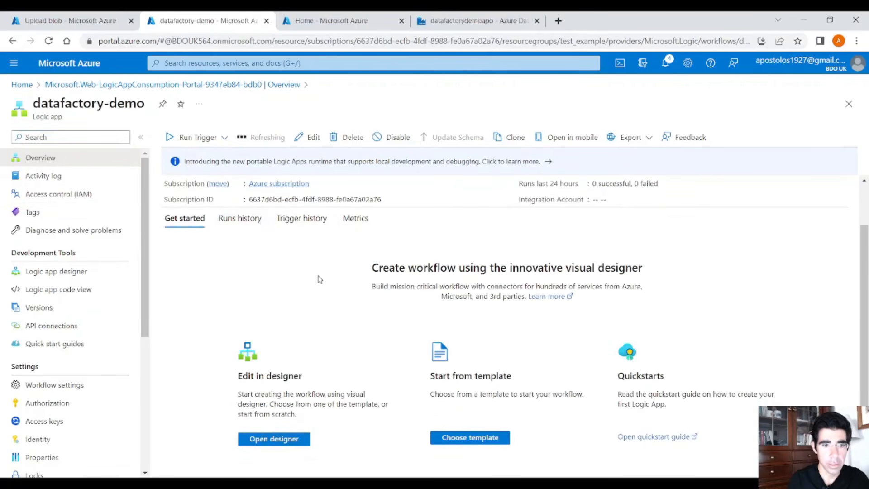
pyautogui.click(261, 225)
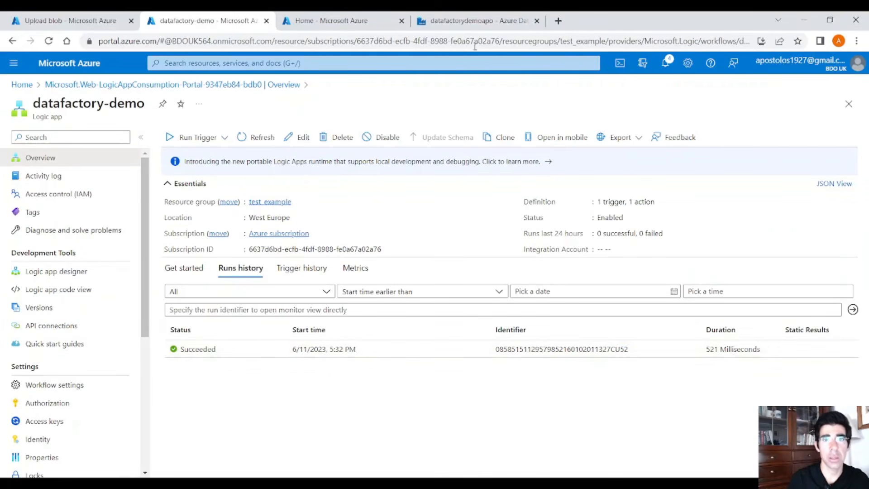
# Switch to Data Factory and check what triggered the latest pipeline2 run in the pipeline runs monitor
pyautogui.click(475, 20)
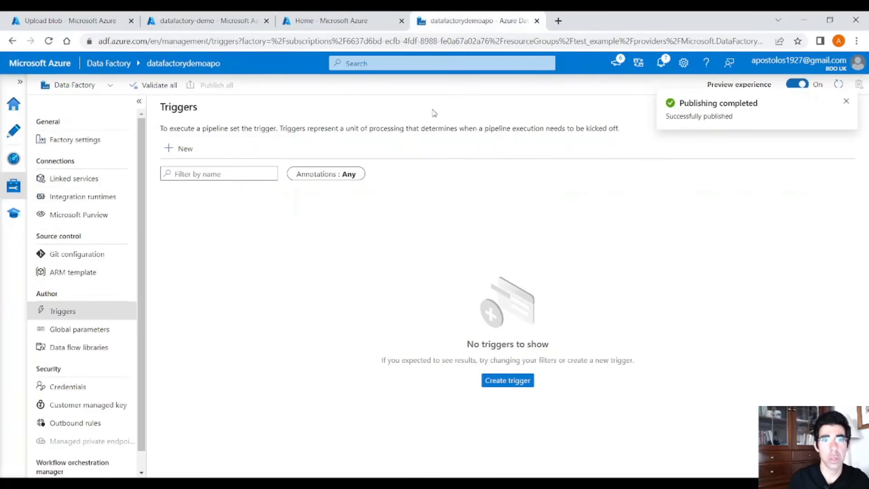
pyautogui.click(15, 159)
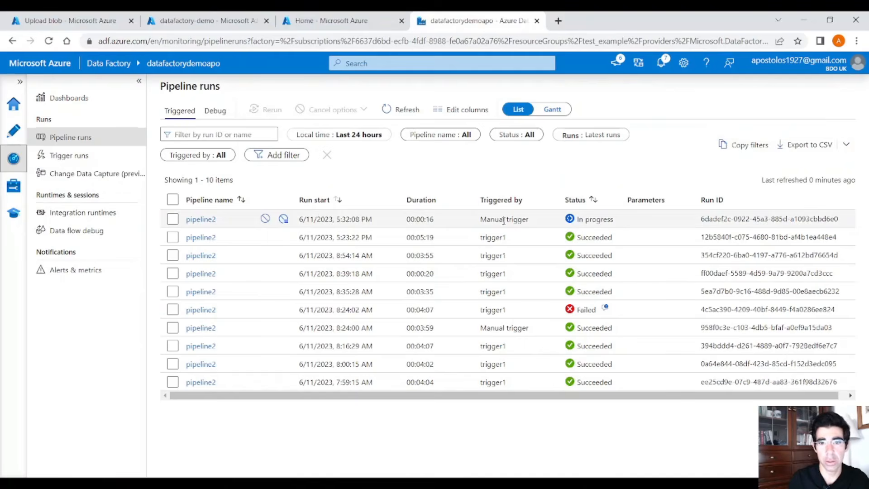
pyautogui.moveTo(479, 225); pyautogui.dragTo(537, 222)
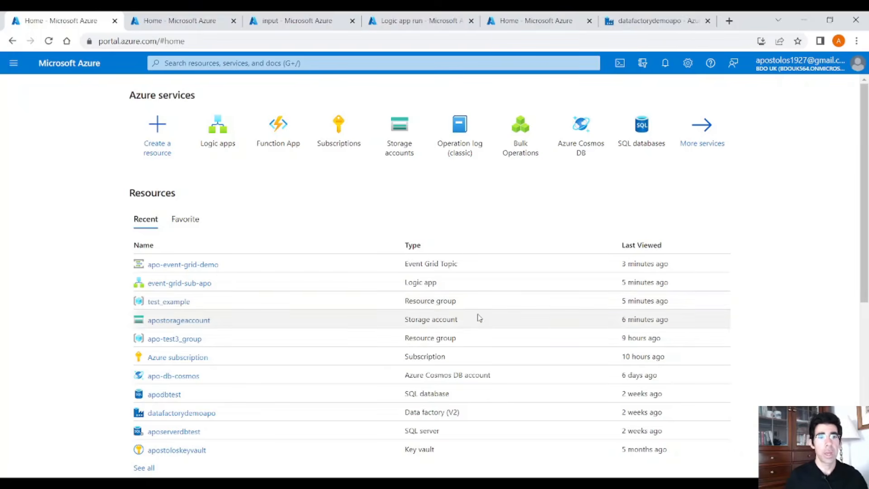
# Start creating a logic app named apo-pub-logic-app in the test_example resource group
pyautogui.click(218, 129)
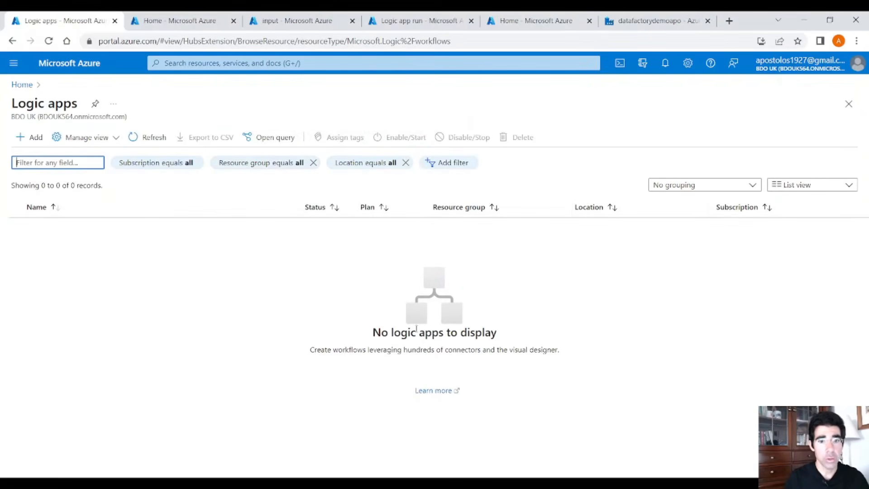
pyautogui.click(36, 142)
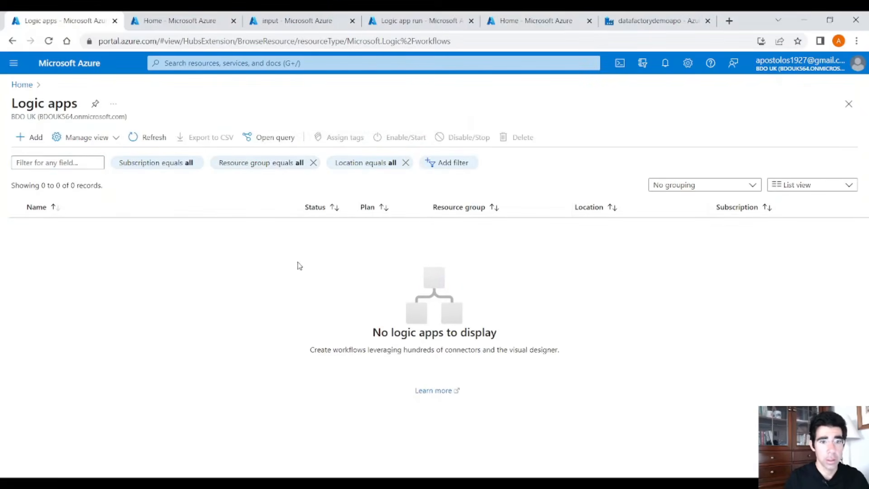
pyautogui.click(36, 142)
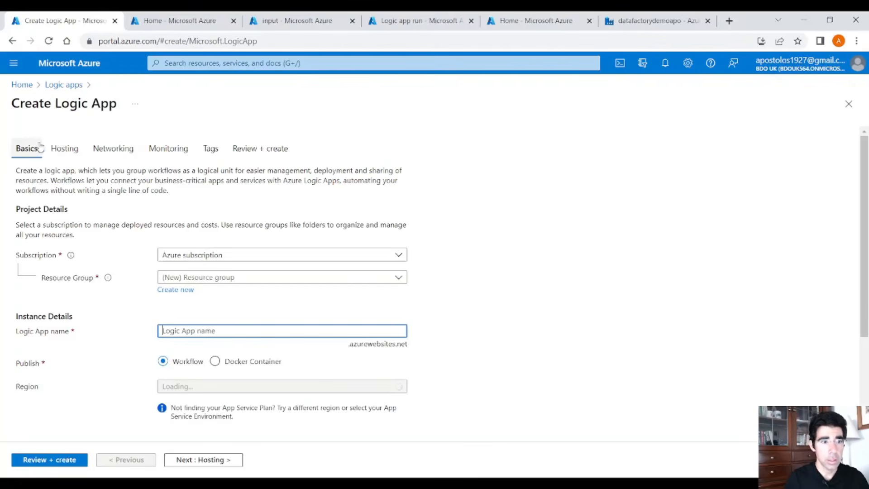
pyautogui.click(200, 277)
pyautogui.click(190, 407)
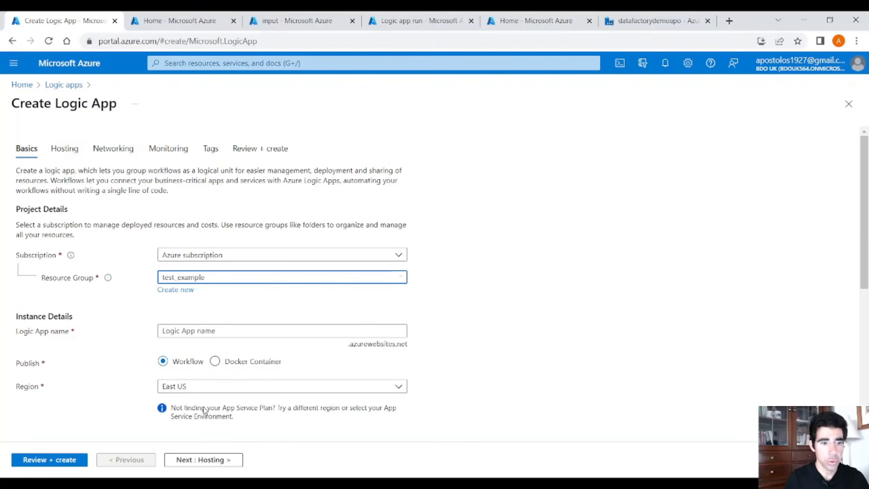
pyautogui.click(206, 333)
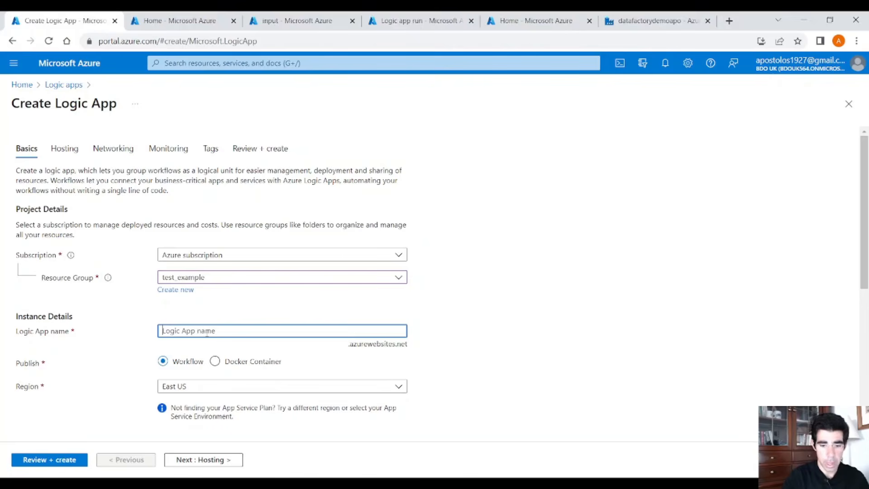
pyautogui.write('apo-pub-logic-app')
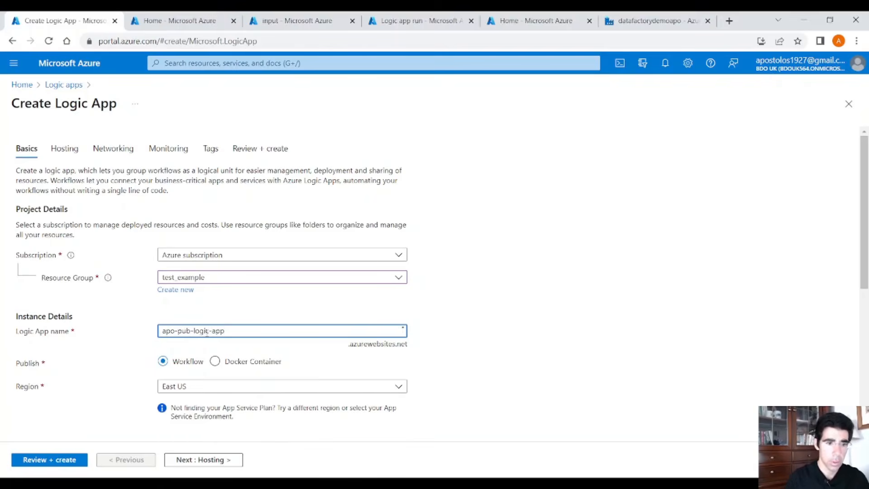
# Set the logic app's region to West Europe and its plan type to Consumption, and create it
pyautogui.scroll(-2, 216, 389)
pyautogui.click(214, 273)
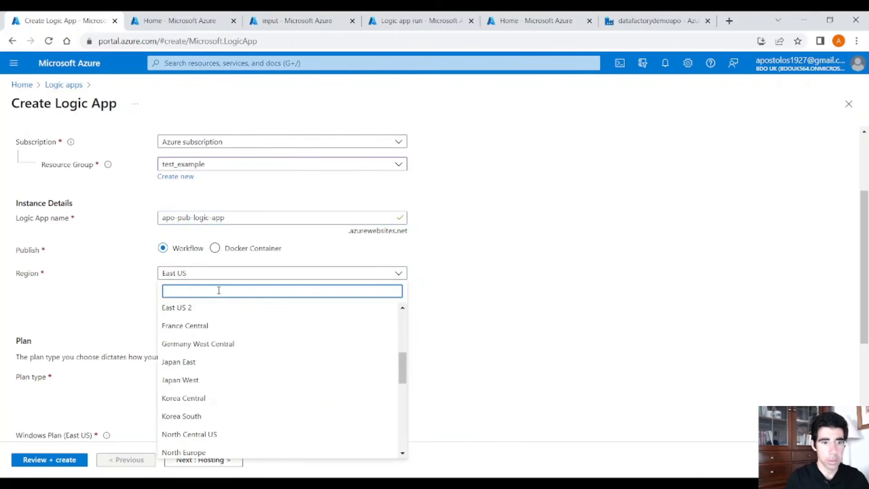
pyautogui.write('west eu')
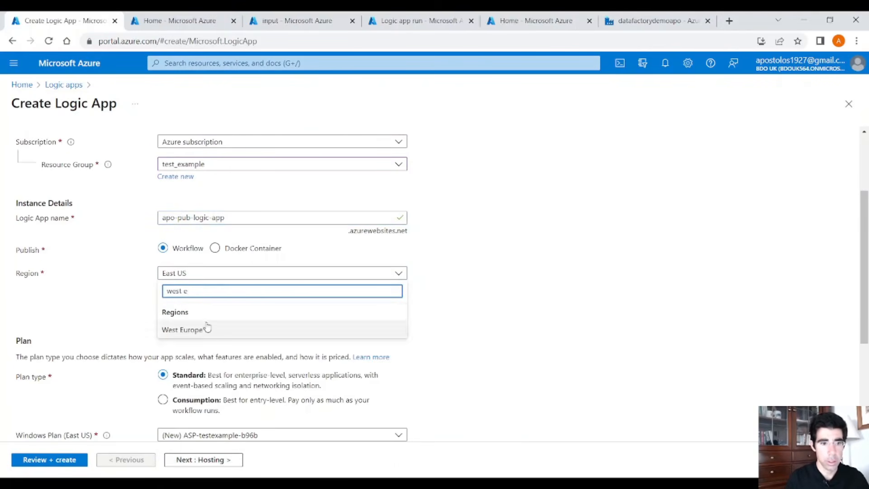
pyautogui.click(206, 330)
pyautogui.click(205, 399)
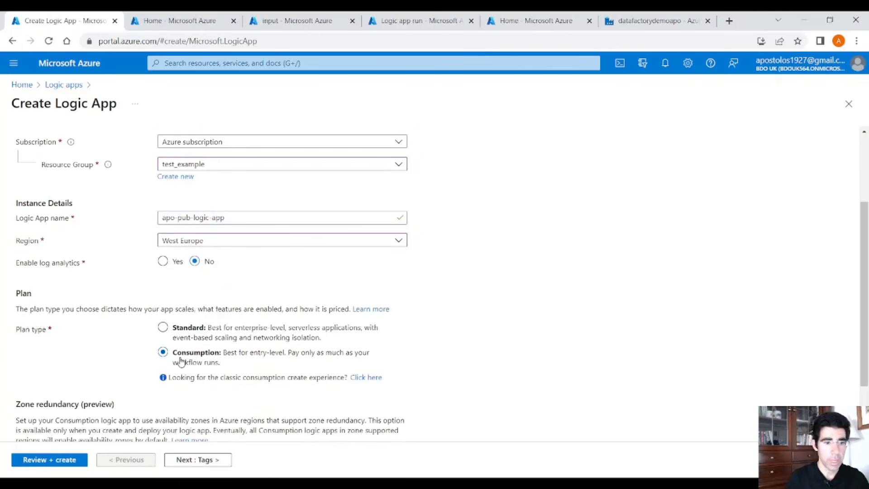
pyautogui.scroll(-2, 199, 365)
pyautogui.scroll(1, 227, 385)
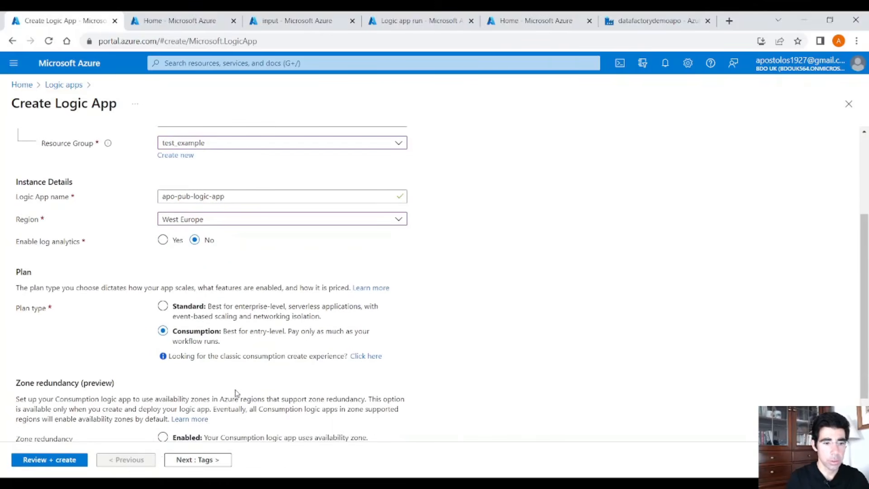
pyautogui.click(66, 460)
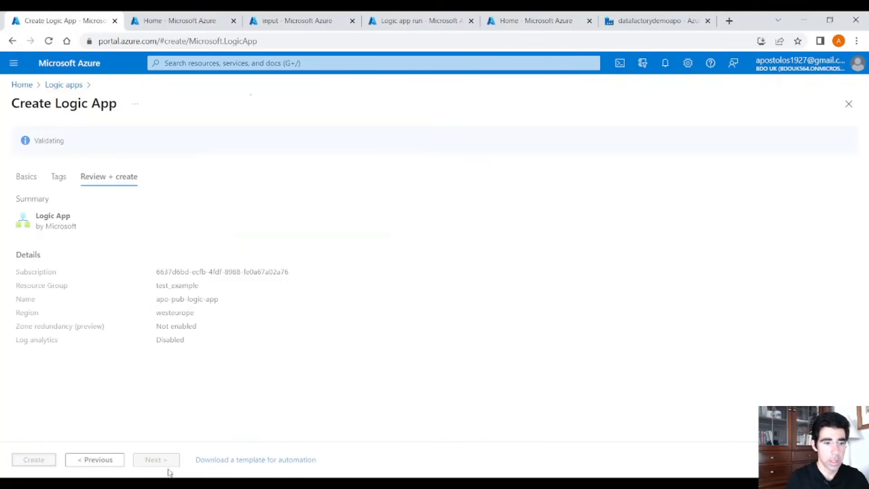
pyautogui.click(38, 461)
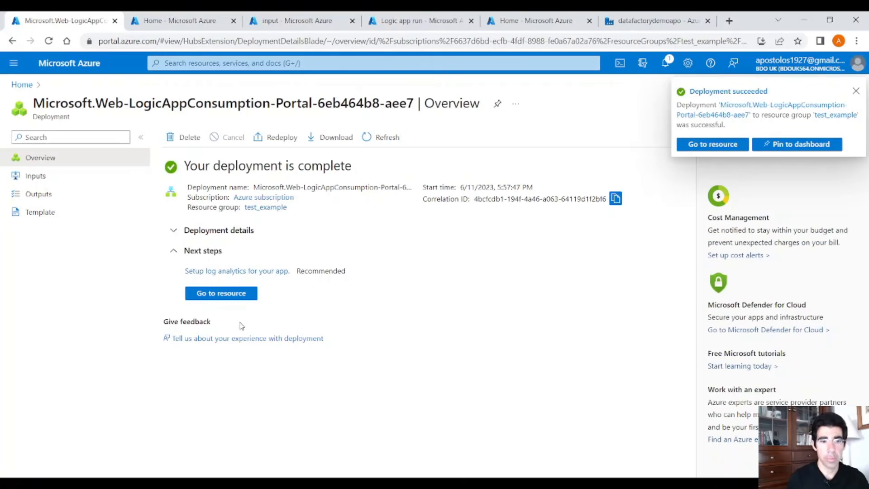
# Open the deployed logic app as a blank workflow and add the Azure Event Grid trigger "When a resource event occurs"
pyautogui.click(238, 295)
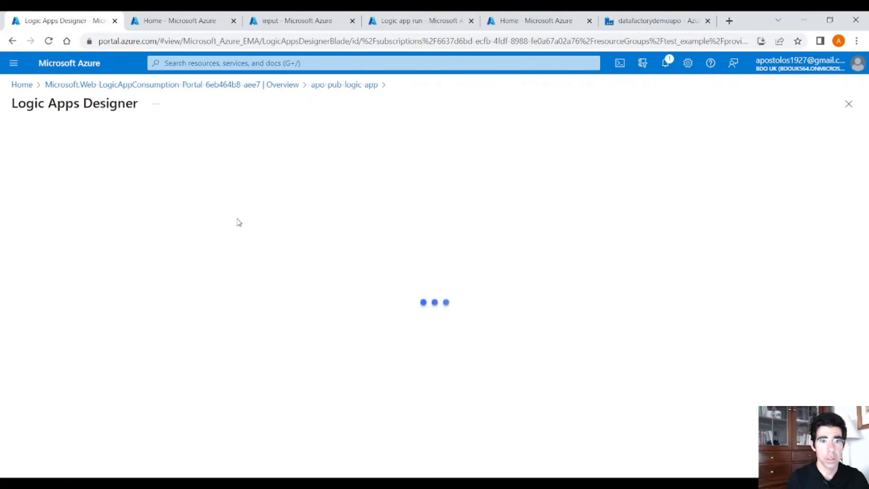
pyautogui.scroll(-5, 130, 368)
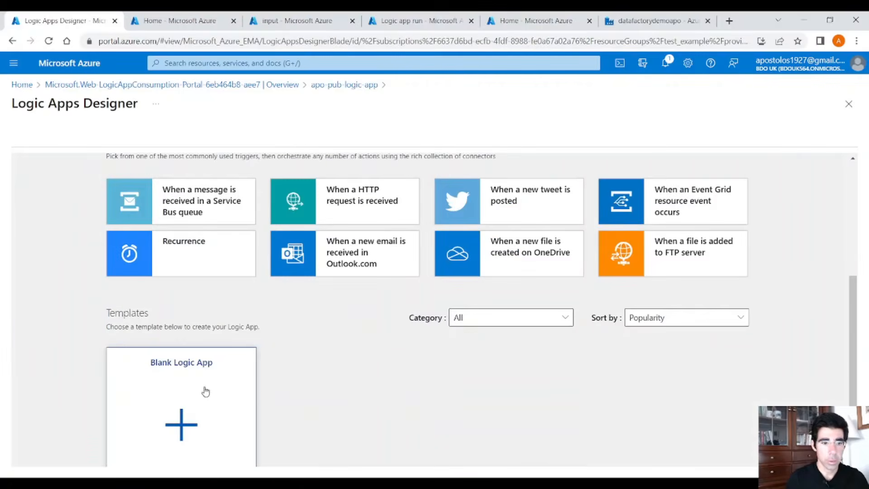
pyautogui.click(202, 401)
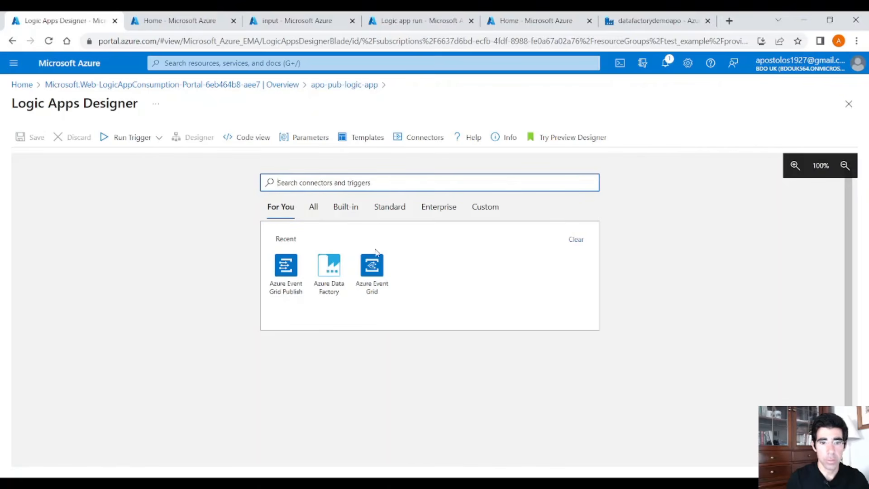
pyautogui.click(375, 268)
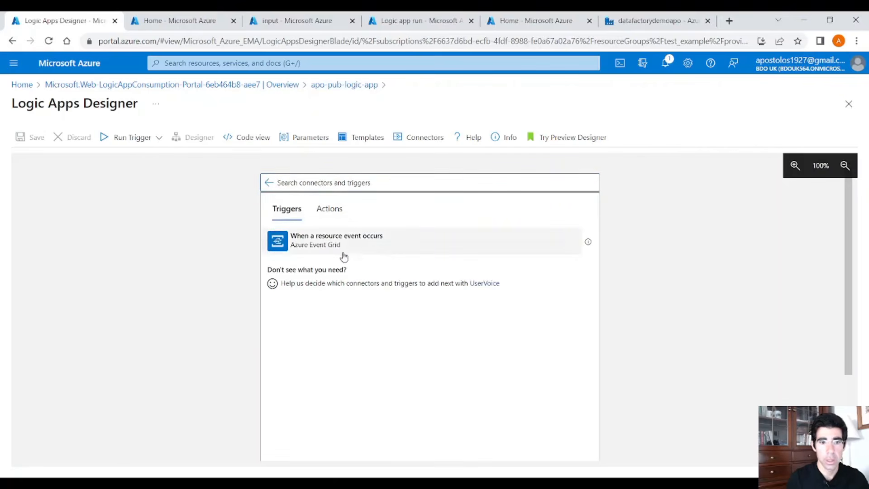
pyautogui.click(344, 255)
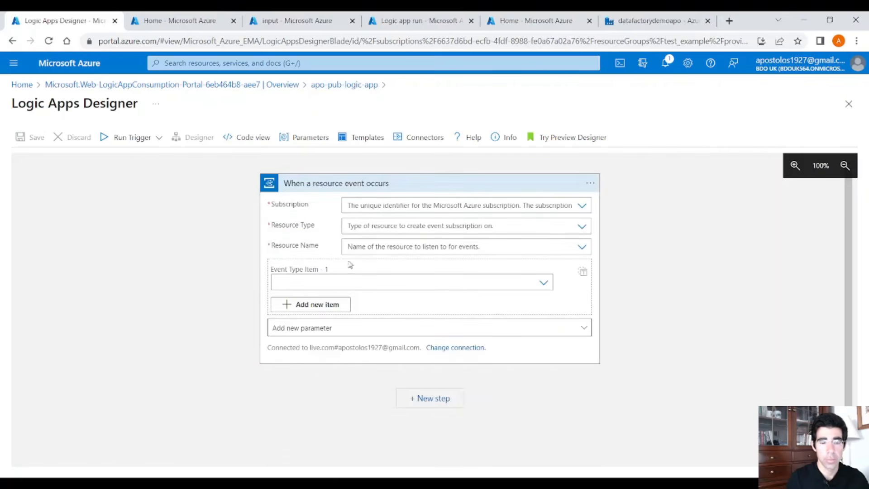
# Configure the trigger with Azure subscription, resource type Microsoft.Storage.StorageAccounts, resource apostorageaccount and event type Microsoft.Storage.BlobCreated
pyautogui.click(582, 207)
pyautogui.click(369, 224)
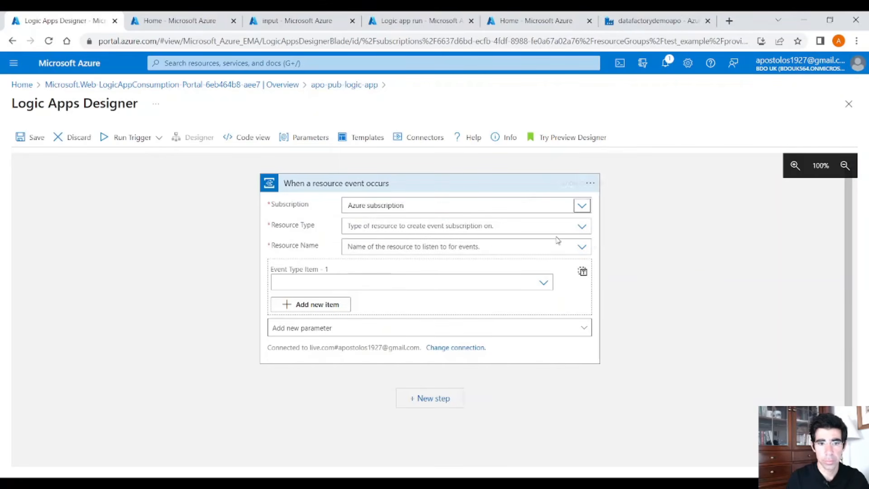
pyautogui.click(582, 226)
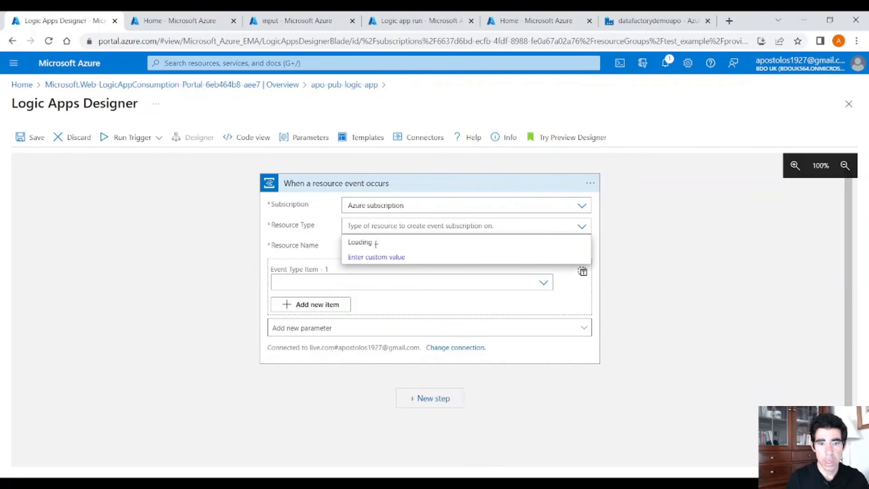
pyautogui.scroll(-5, 428, 385)
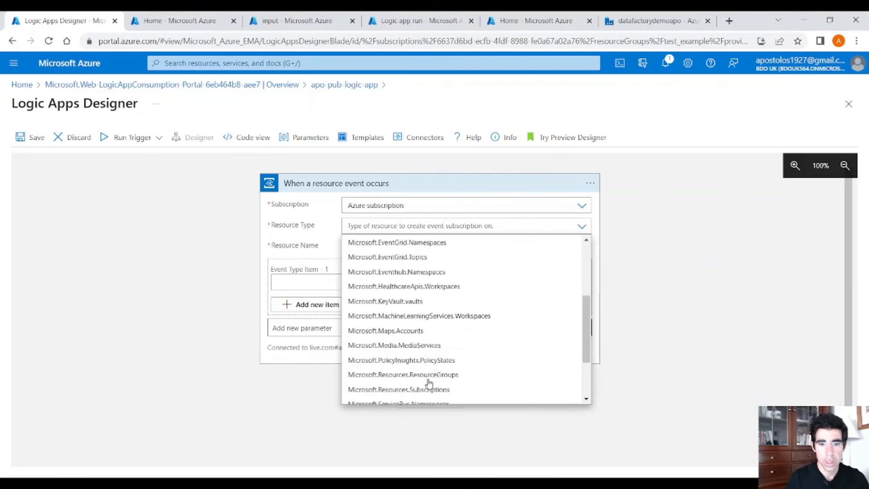
pyautogui.click(446, 352)
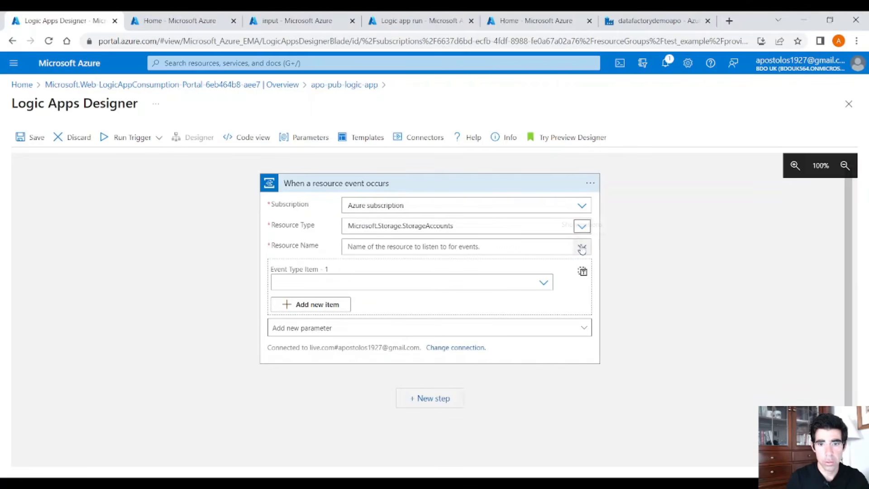
pyautogui.click(581, 247)
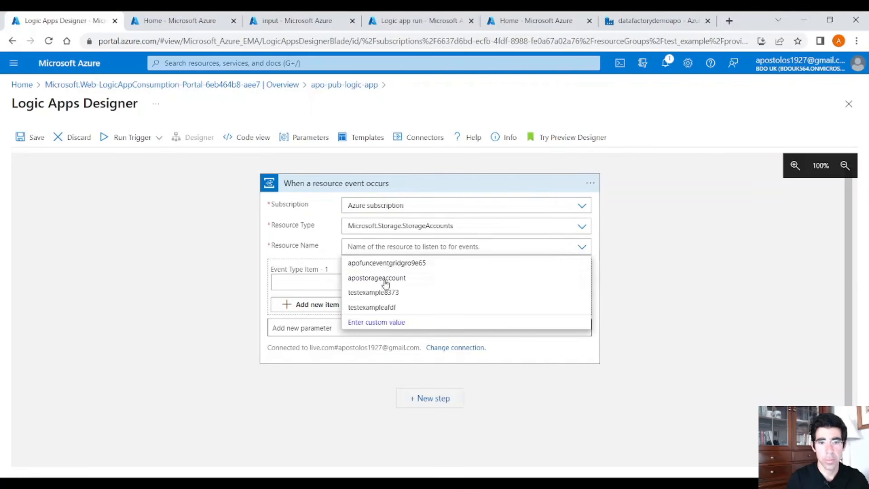
pyautogui.click(390, 278)
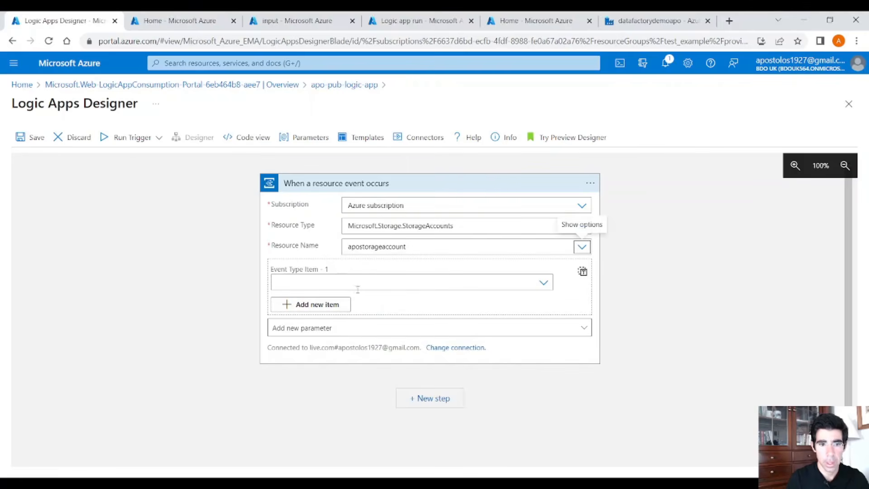
pyautogui.scroll(-1, 471, 301)
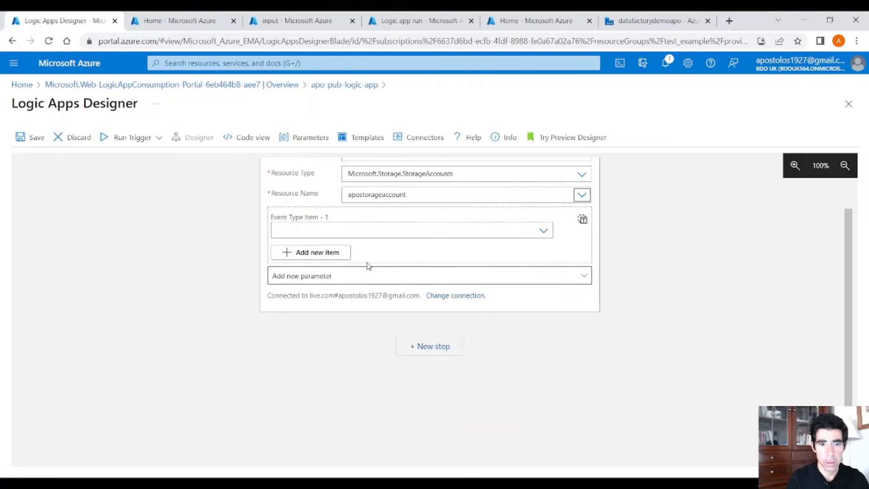
pyautogui.click(394, 231)
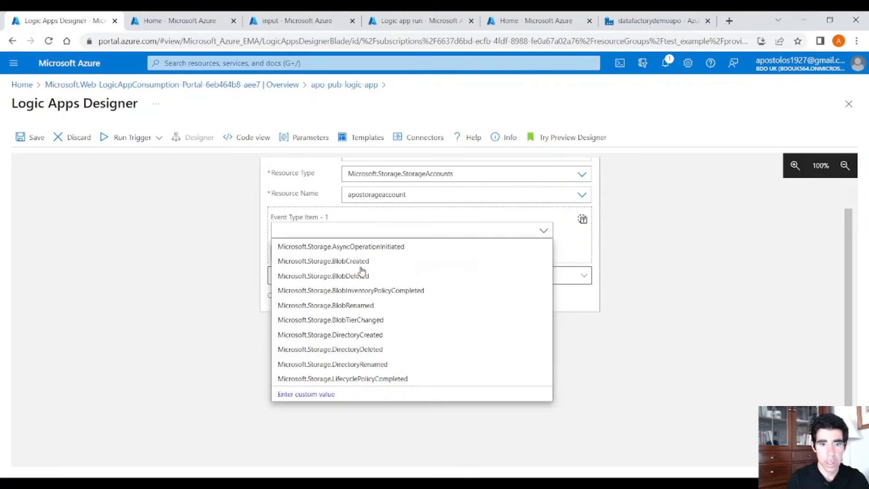
pyautogui.click(363, 261)
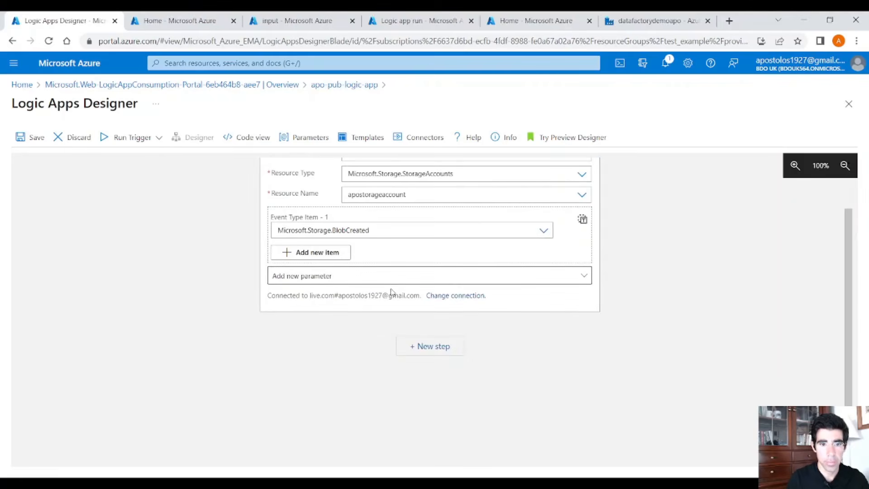
# Add an Azure Event Grid Publish action, Publish Event, after the trigger in the apo-pub-logic-app workflow
pyautogui.click(446, 348)
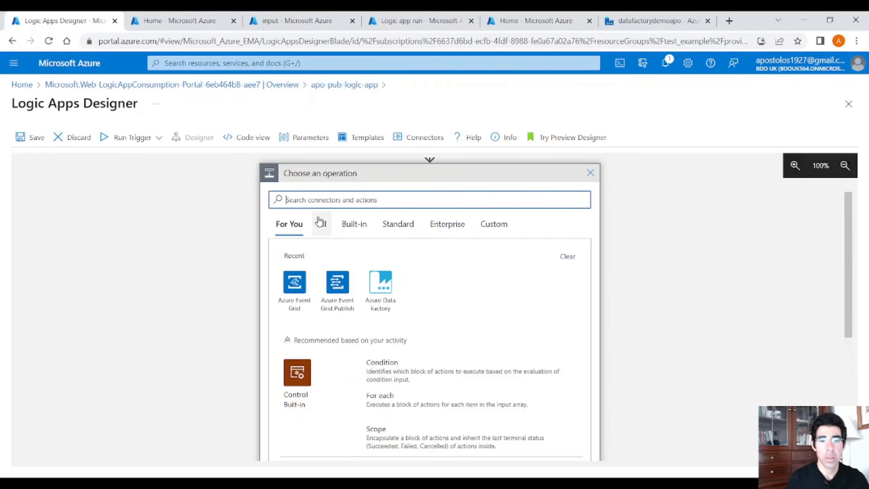
pyautogui.click(336, 283)
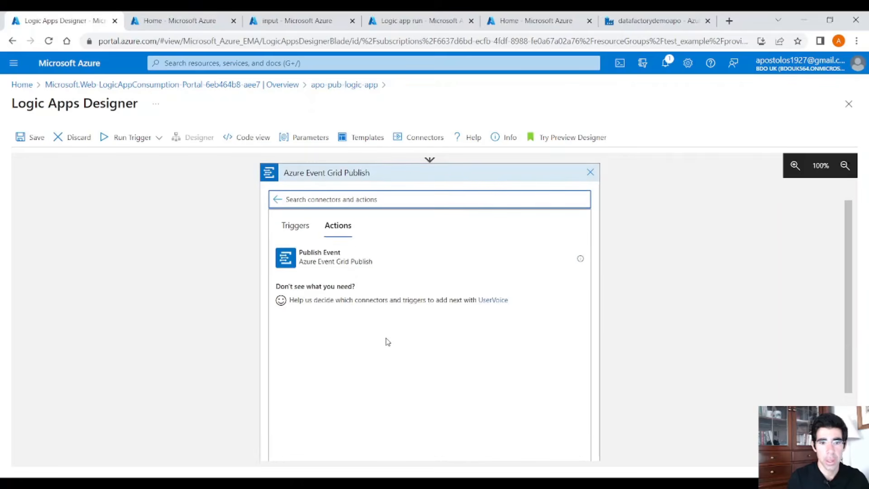
pyautogui.scroll(-2, 387, 344)
pyautogui.click(348, 172)
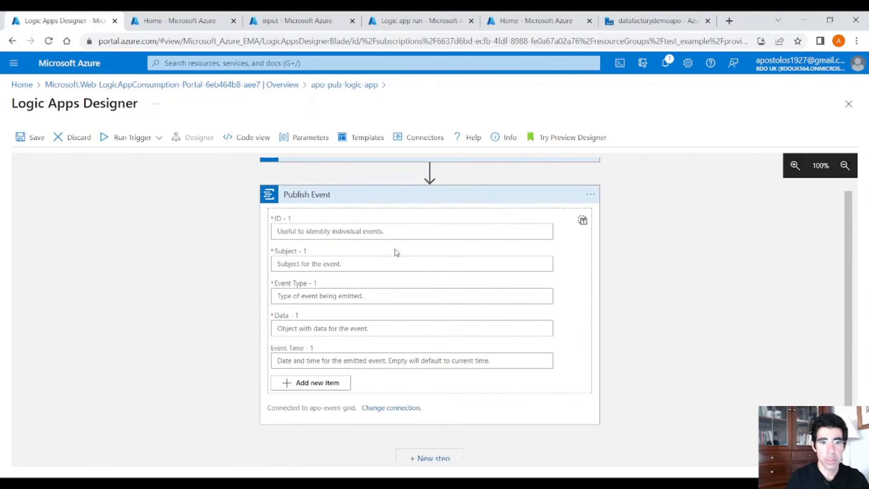
# Start a new connection for the Publish Event action and name it pub-grid-apo
pyautogui.click(390, 409)
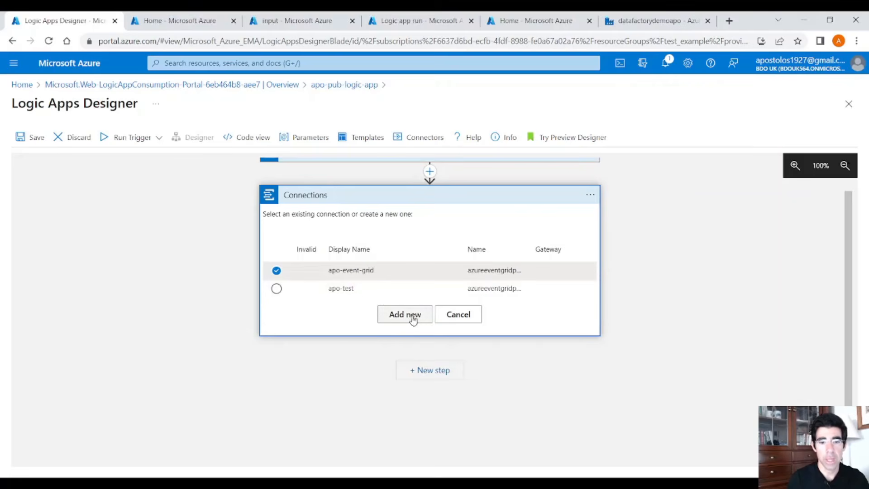
pyautogui.click(411, 316)
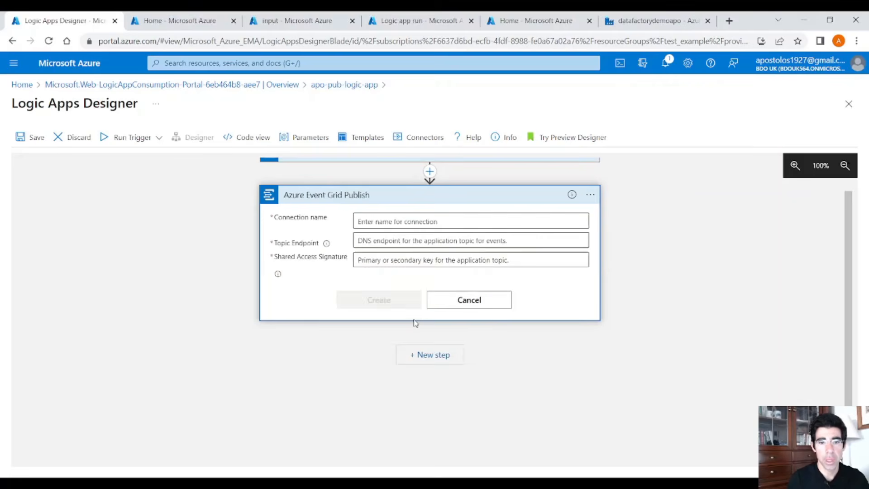
pyautogui.click(402, 221)
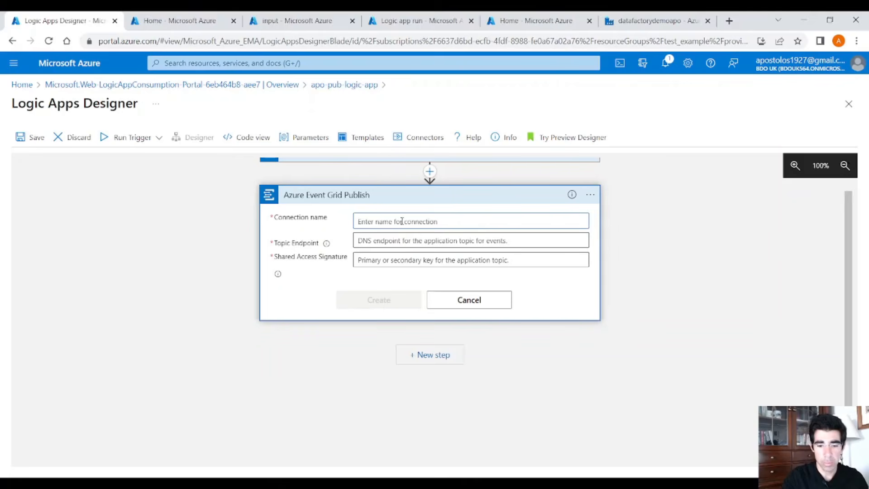
pyautogui.write('pub-grid-apo')
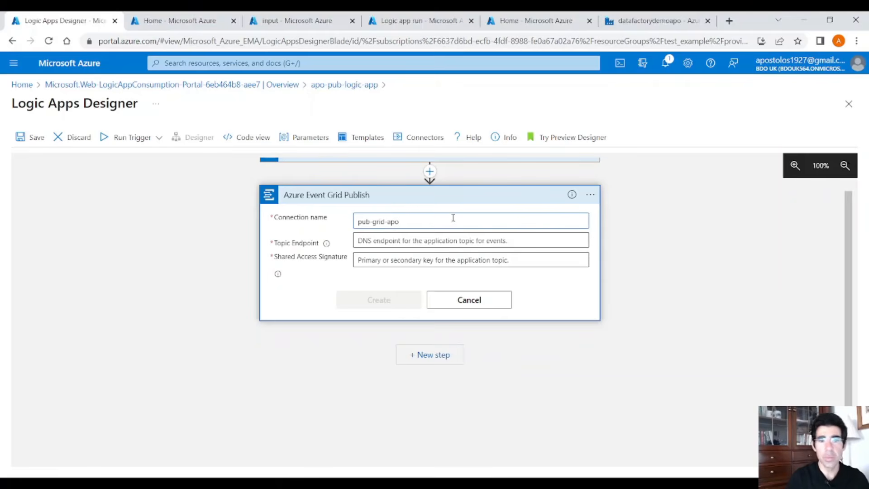
pyautogui.click(364, 240)
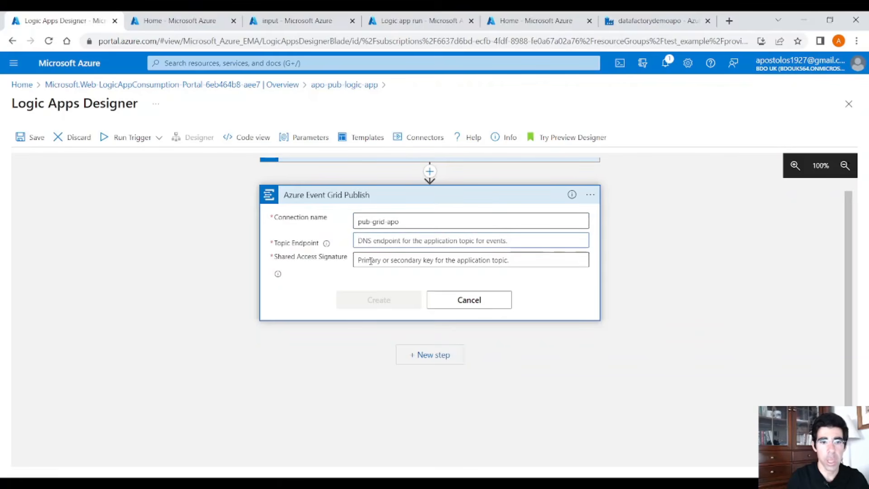
# In the Azure portal's other open page, find Event Grid Topic in the marketplace and start creating one
pyautogui.click(176, 21)
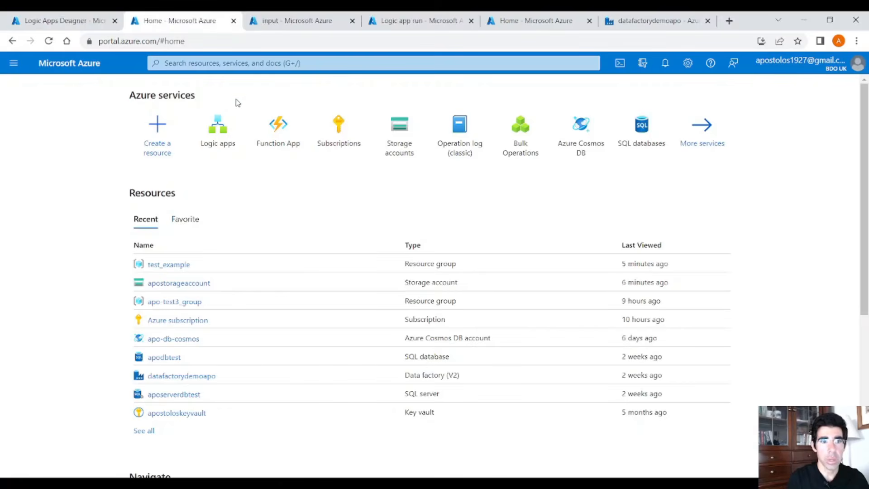
pyautogui.click(158, 125)
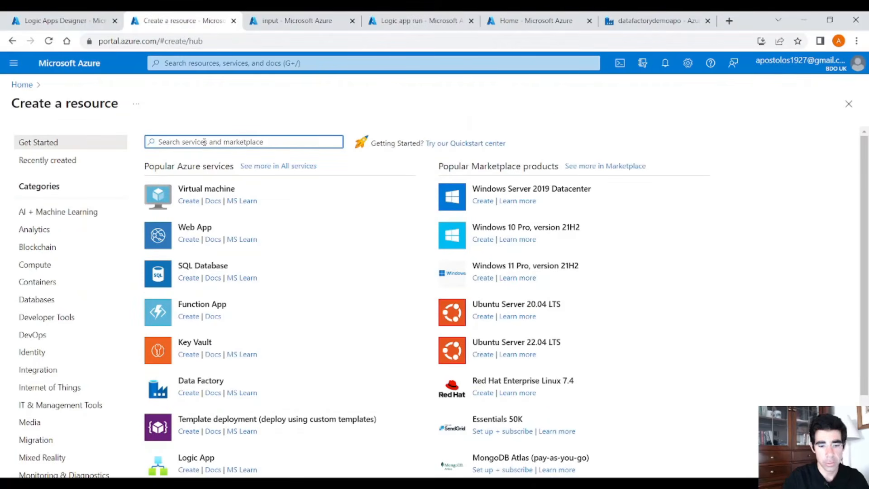
pyautogui.write('event grid topic')
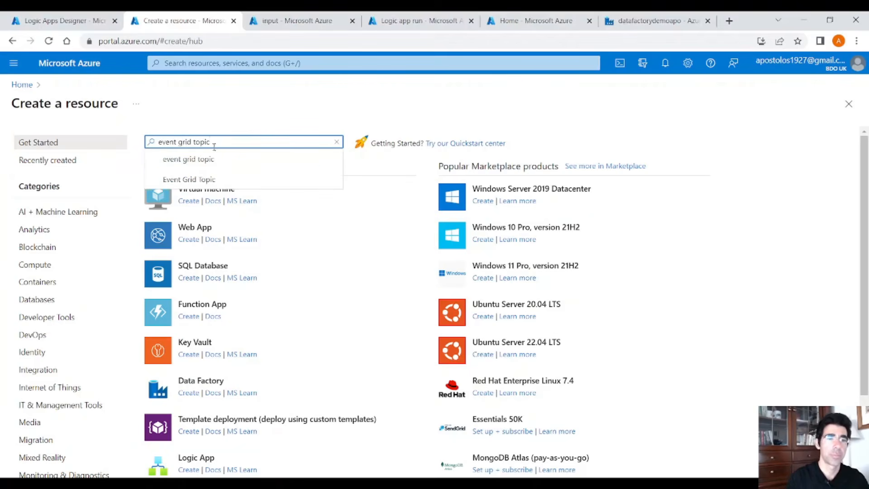
pyautogui.click(234, 157)
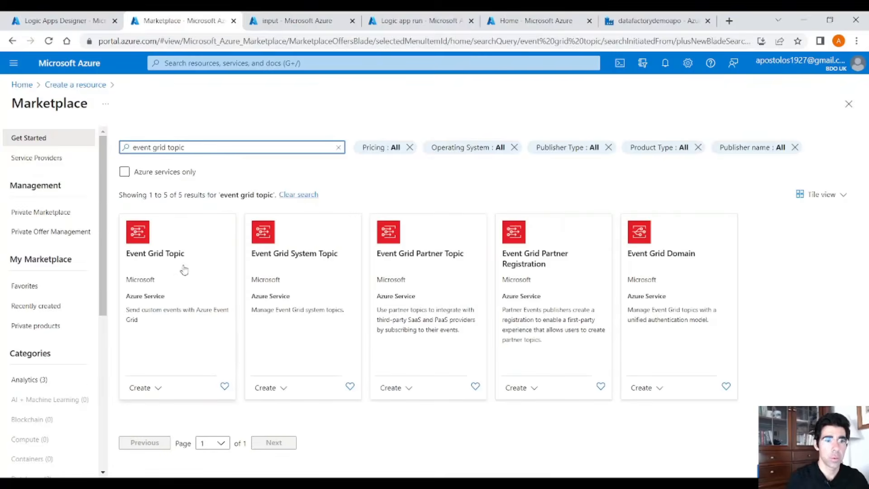
pyautogui.click(175, 339)
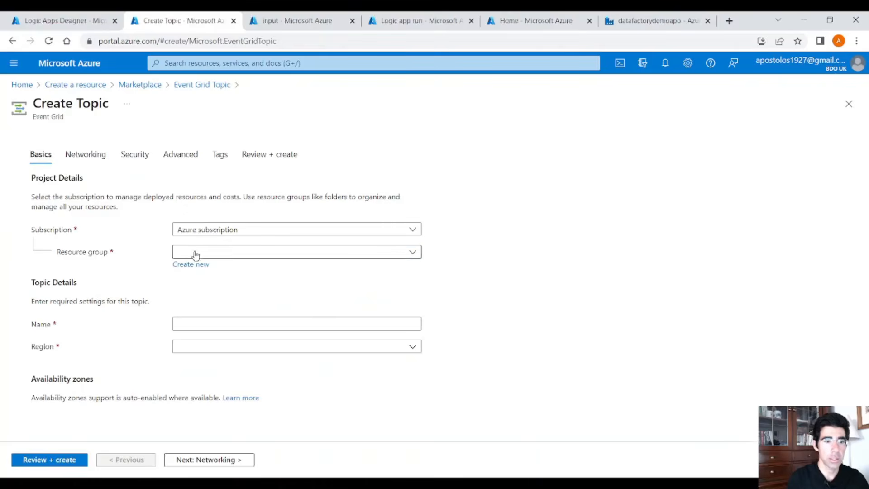
# Configure the topic with resource group test_example, name pub-sub-apo-grid and region West Europe
pyautogui.click(217, 255)
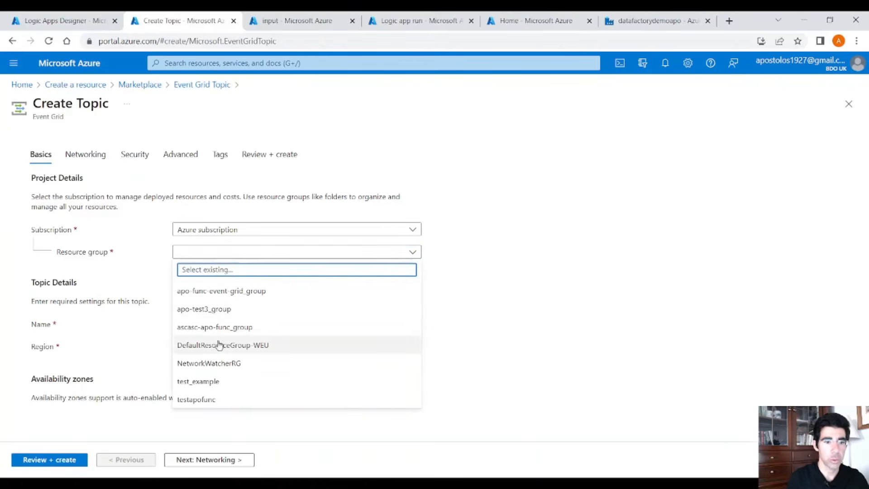
pyautogui.click(213, 381)
pyautogui.click(199, 324)
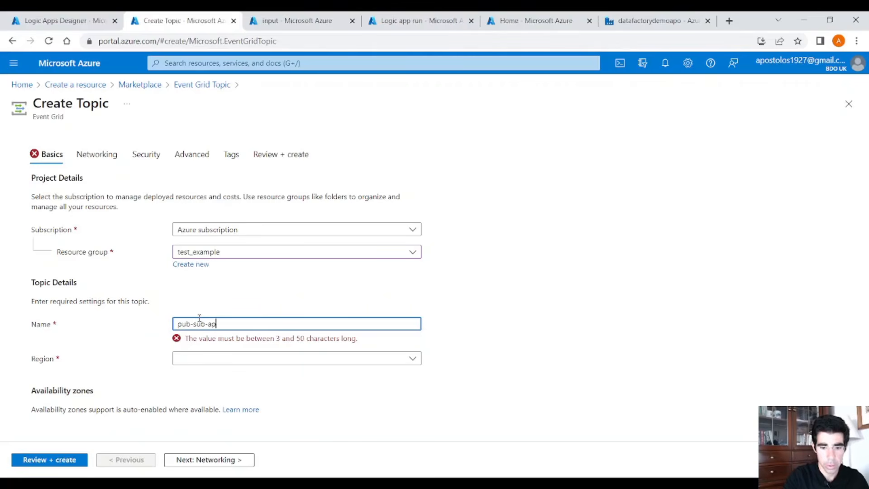
pyautogui.write('pub-sub-apo-grid')
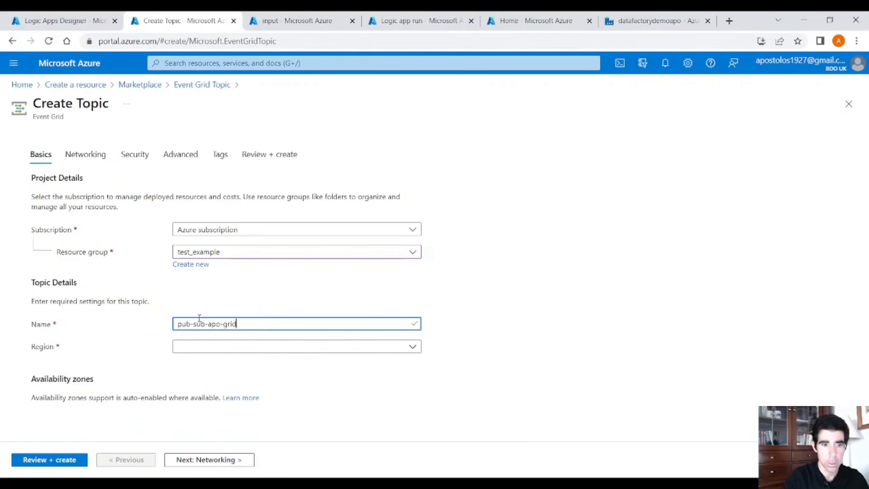
pyautogui.click(178, 347)
pyautogui.write('w')
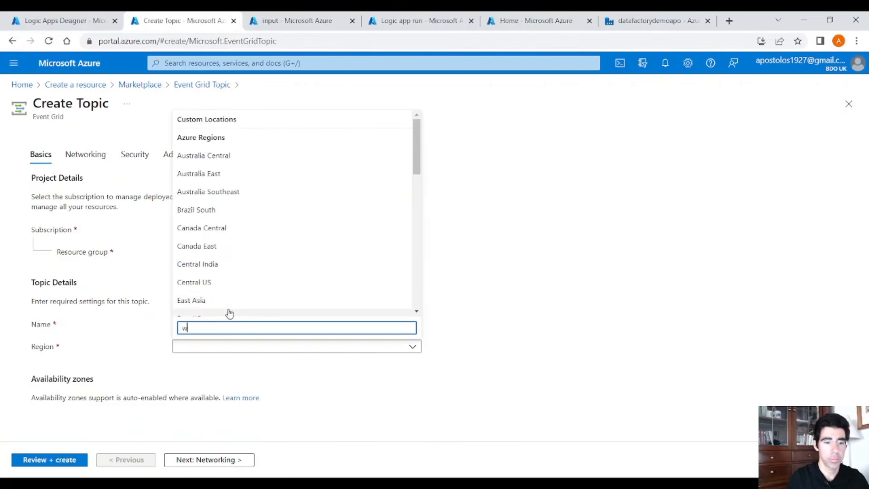
pyautogui.write('est e')
pyautogui.click(230, 308)
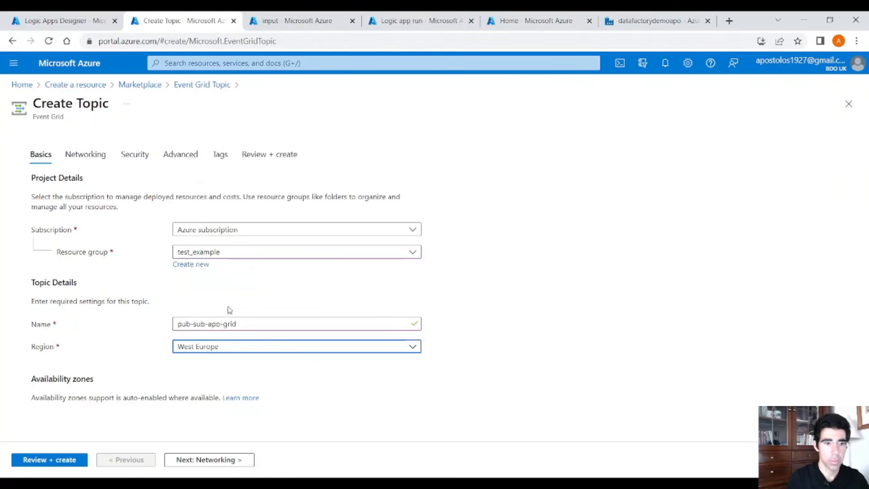
# Keep public access for the topic's networking, then review and create the topic
pyautogui.click(181, 462)
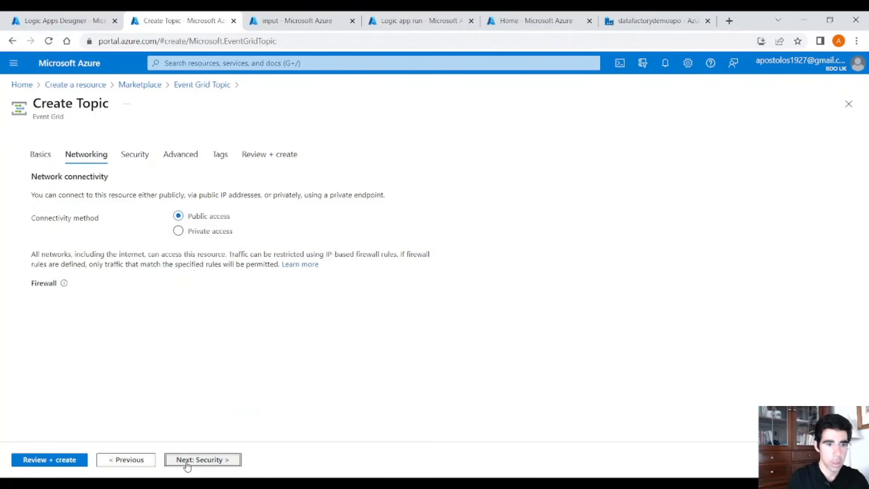
pyautogui.click(68, 461)
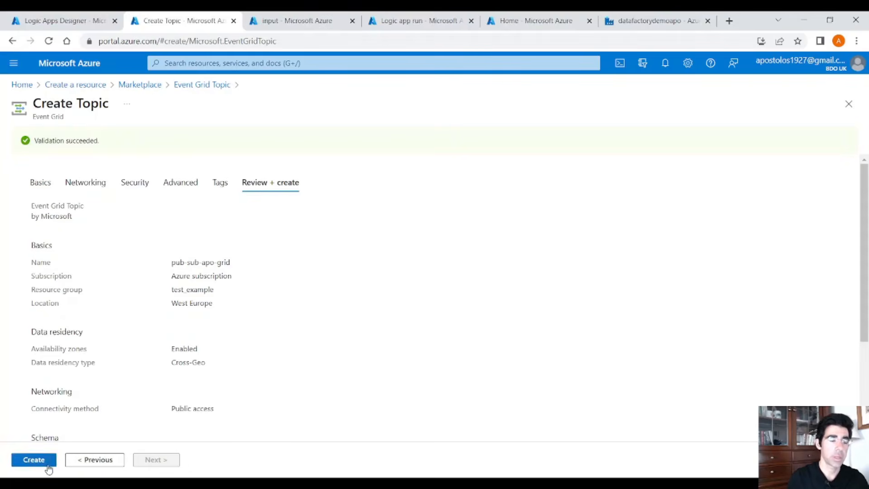
pyautogui.click(48, 465)
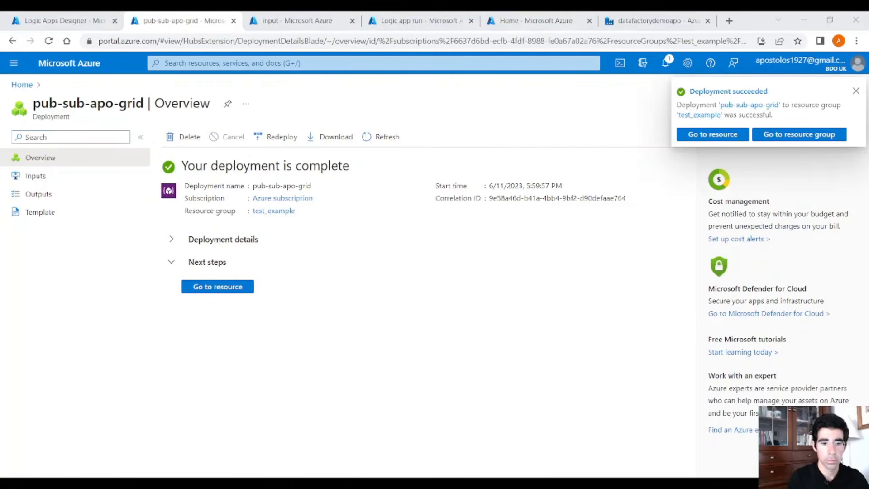
# Open the deployed pub-sub-apo-grid topic and copy its topic endpoint into the pub-grid-apo connection's Topic Endpoint
pyautogui.click(248, 288)
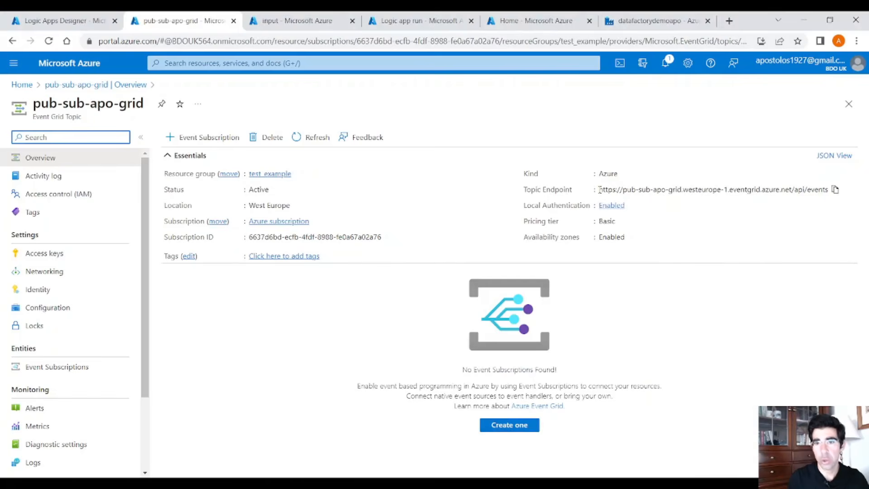
pyautogui.moveTo(598, 189); pyautogui.dragTo(829, 190)
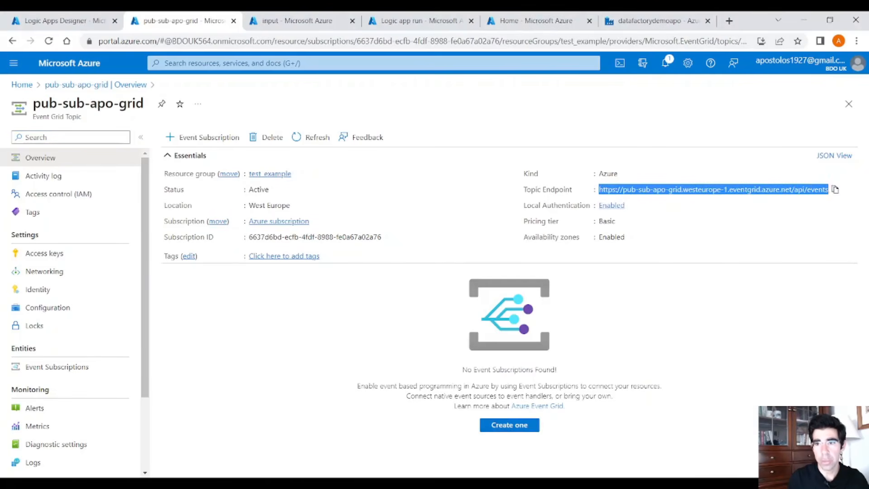
pyautogui.click(835, 190)
pyautogui.click(53, 21)
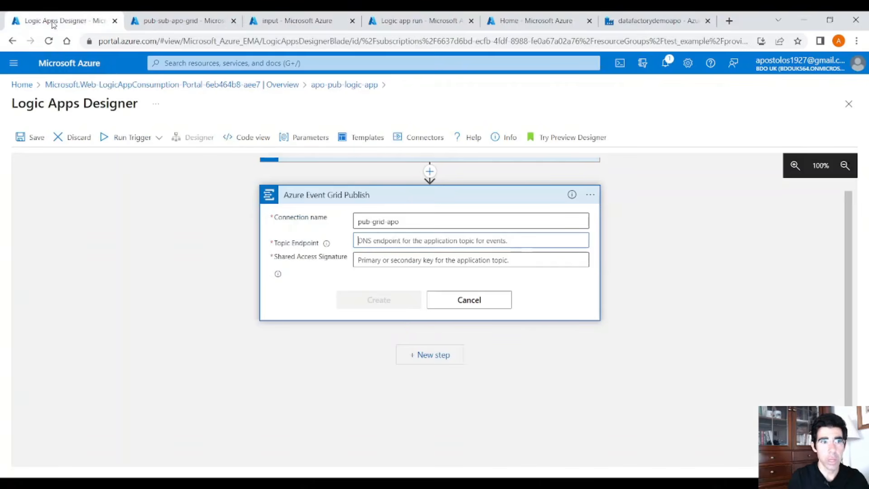
pyautogui.hotkey('ctrl', 'v')
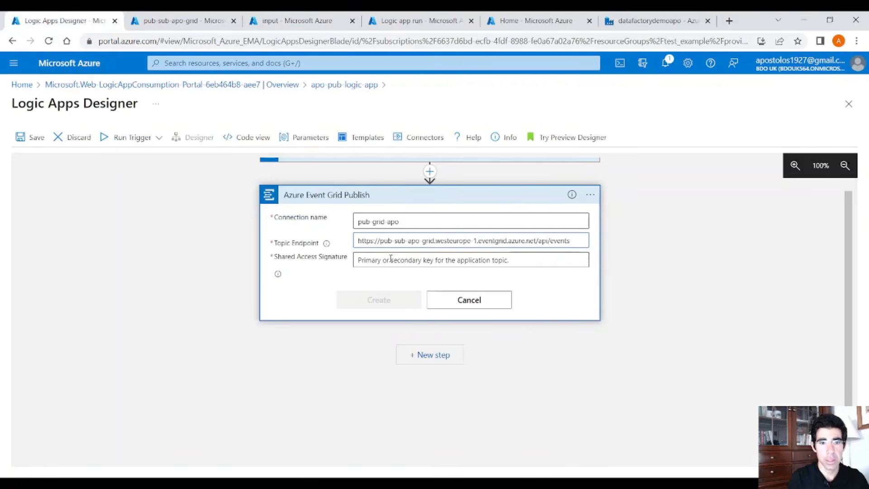
# Copy the topic's Key 1 access key into the connection's Shared Access Signature field and create the connection
pyautogui.click(190, 20)
pyautogui.click(84, 255)
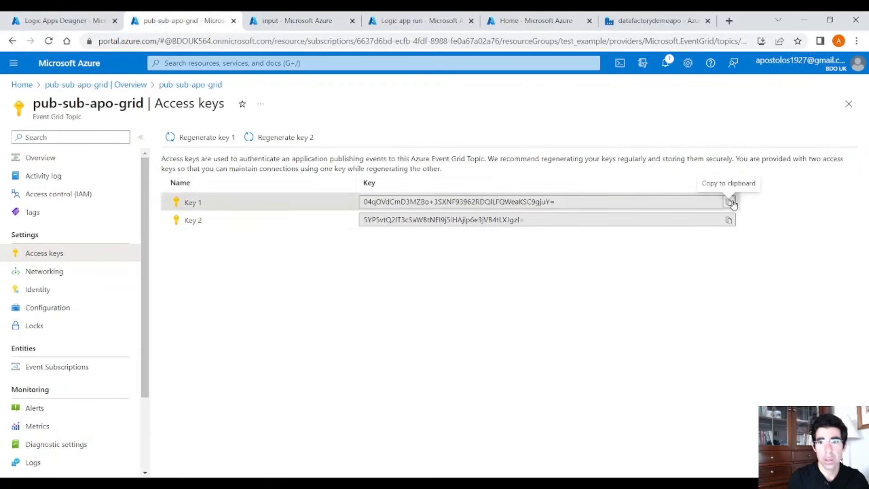
pyautogui.click(730, 203)
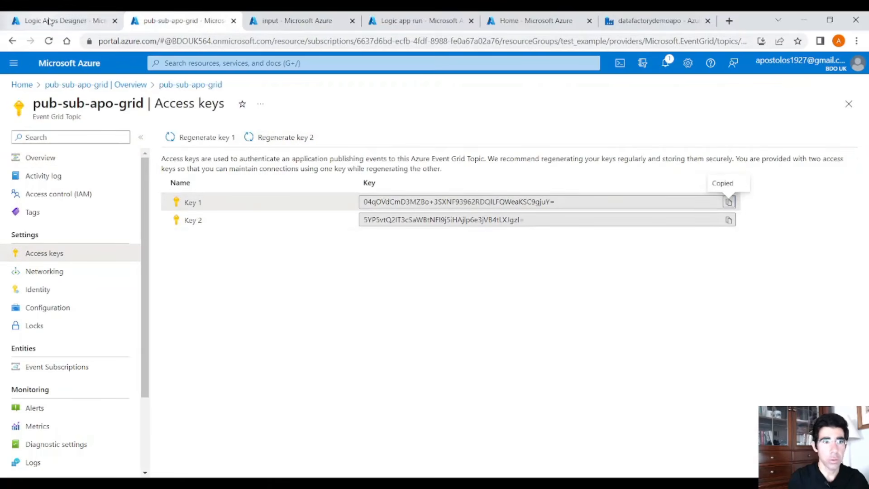
pyautogui.click(68, 19)
pyautogui.click(396, 261)
pyautogui.hotkey('ctrl', 'v')
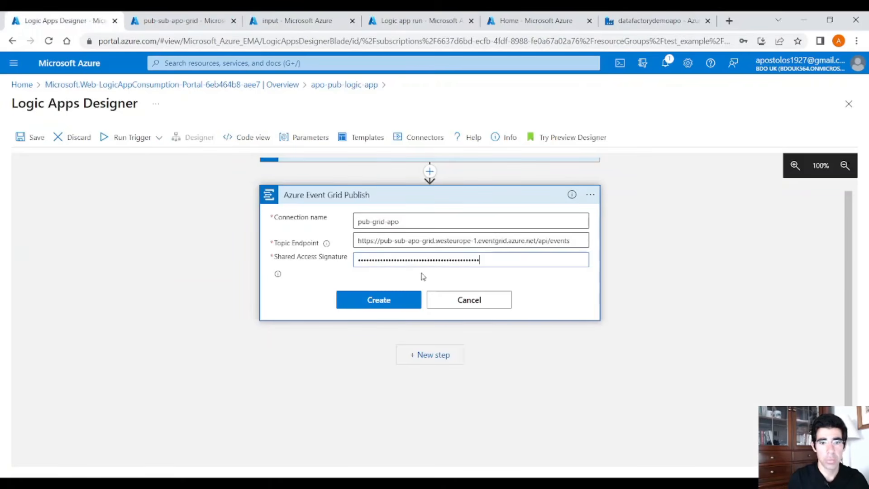
pyautogui.click(393, 299)
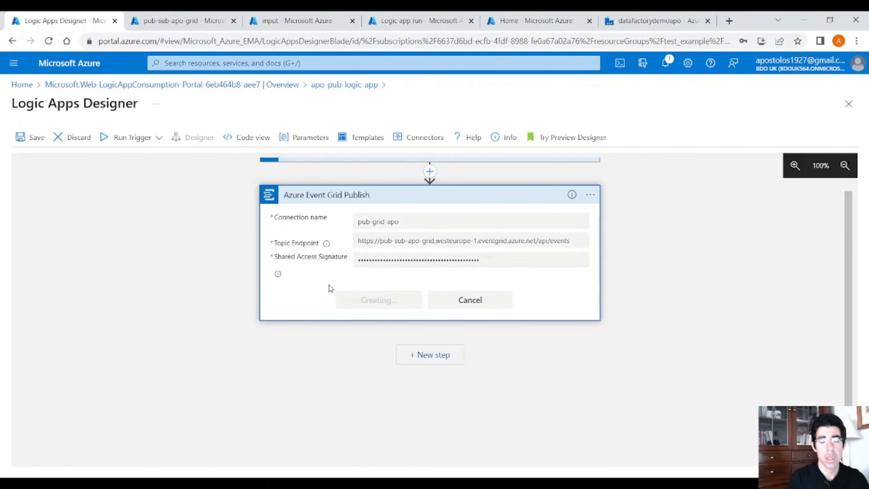
# Set the Publish Event action's ID to the expression guid()
pyautogui.click(369, 232)
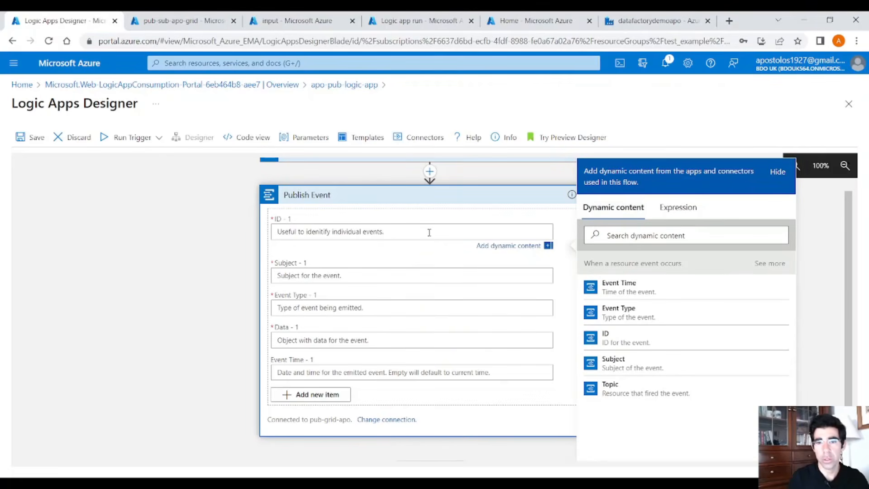
pyautogui.click(678, 208)
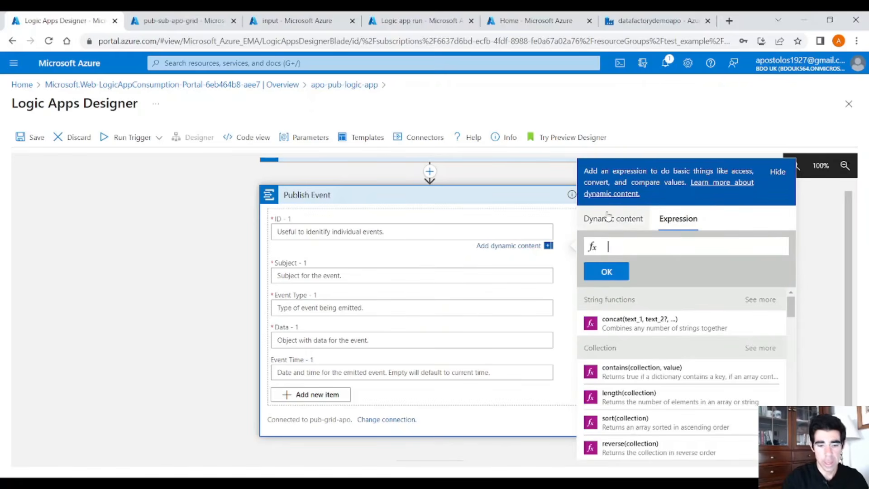
pyautogui.write('guid')
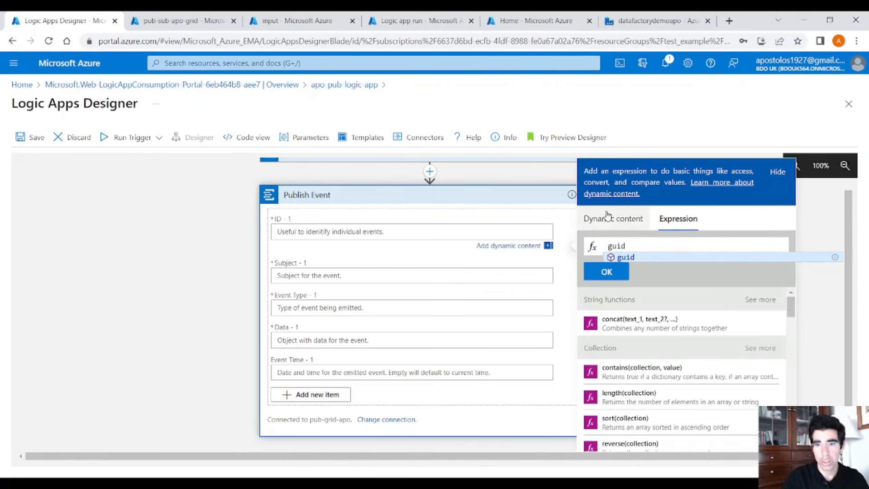
pyautogui.write('()')
pyautogui.click(607, 272)
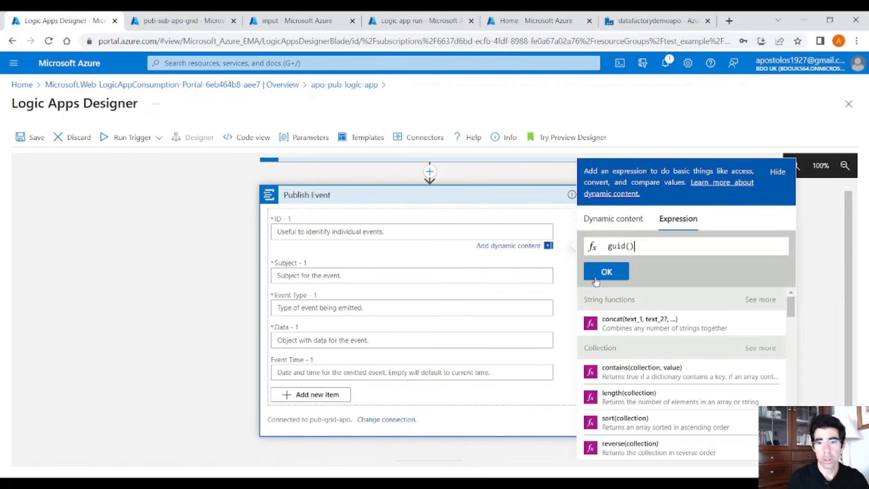
# Set both the Subject and the Event Type of the published event to test
pyautogui.click(276, 277)
pyautogui.write('test')
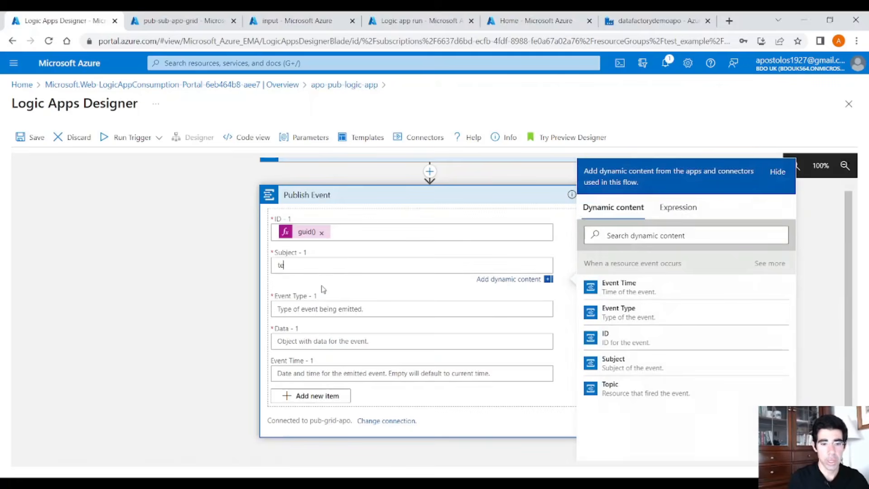
pyautogui.click(286, 304)
pyautogui.write('test')
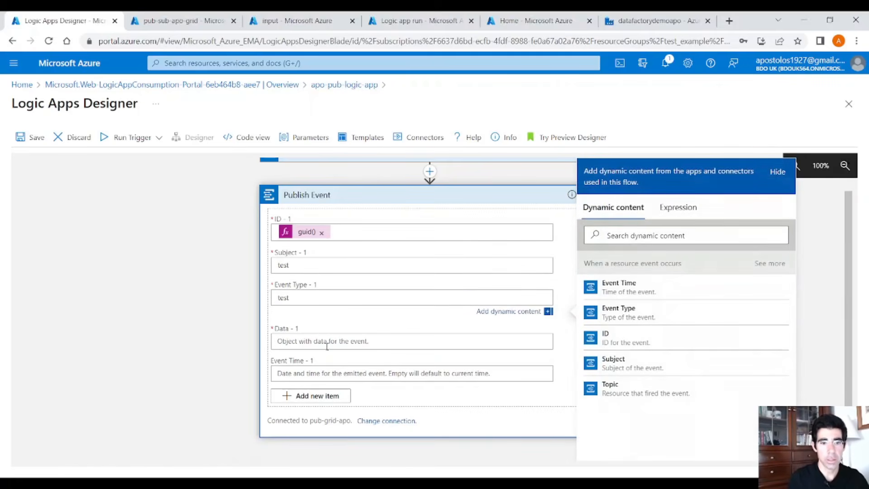
# Set the published event's Data to {"test":"12345"} and save the apo-pub-logic-app workflow
pyautogui.click(325, 331)
pyautogui.write('{')
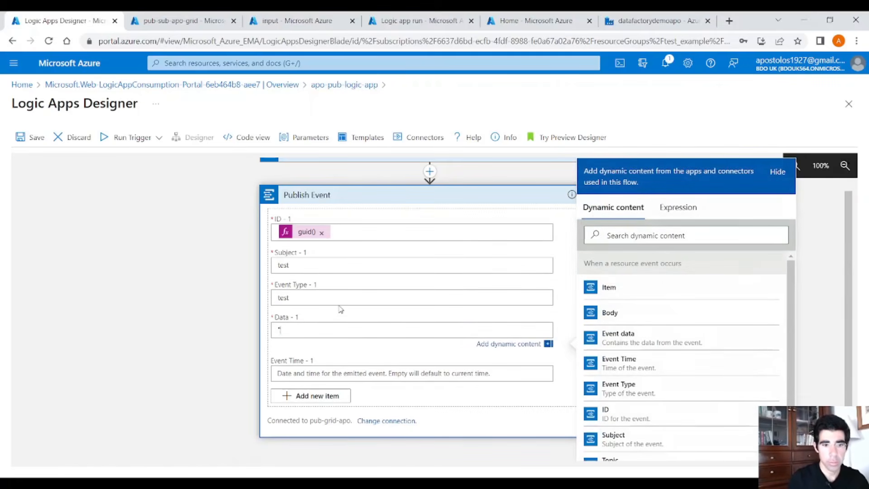
pyautogui.press('BackSpace')
pyautogui.write('{}')
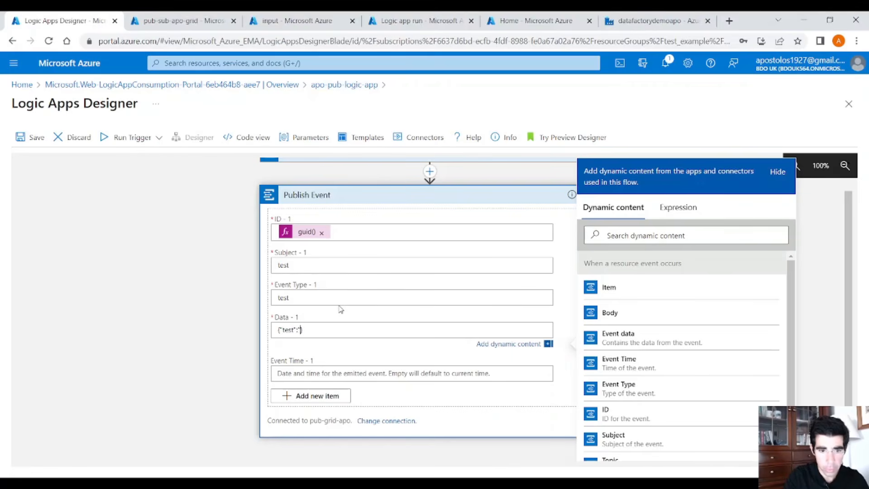
pyautogui.write('45"}')
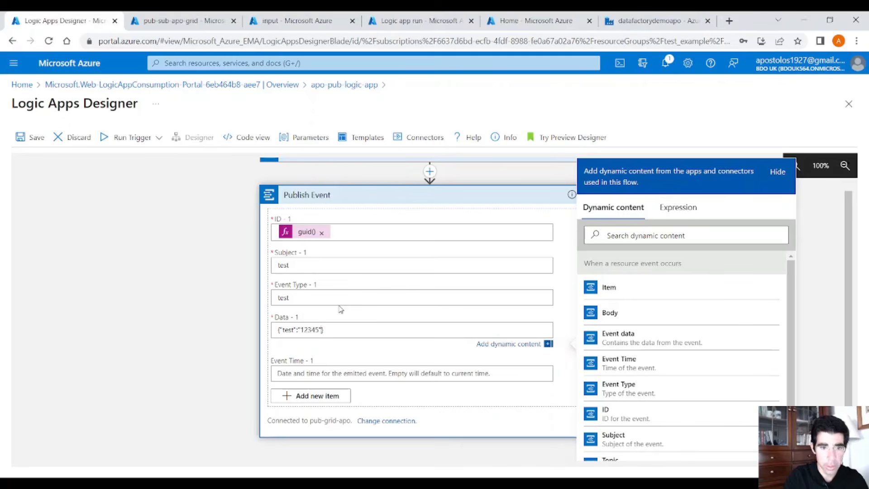
pyautogui.scroll(-1, 380, 362)
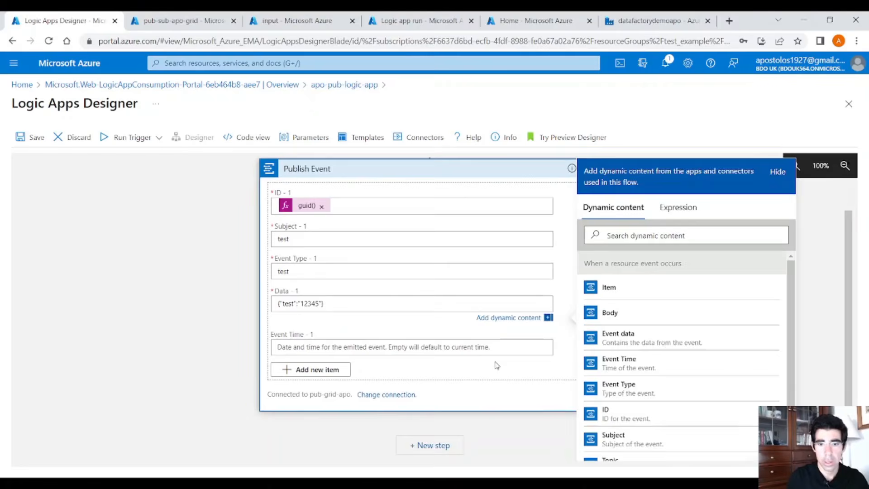
pyautogui.click(538, 363)
pyautogui.scroll(2, 602, 335)
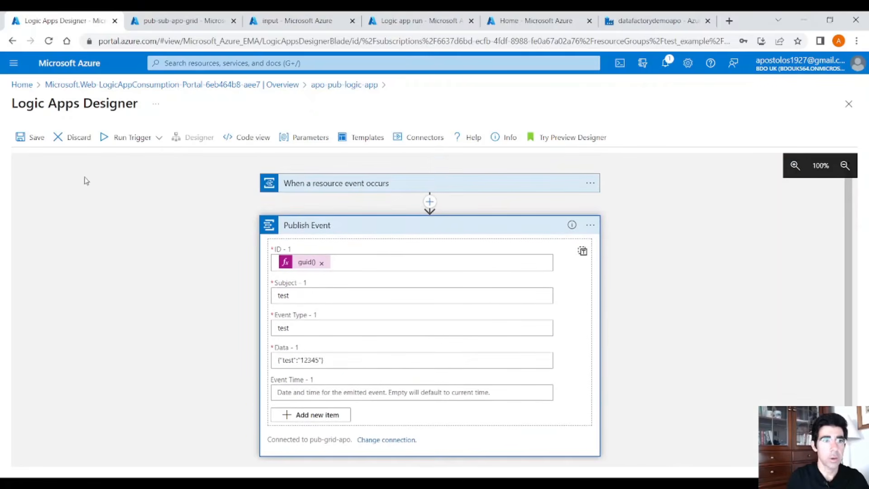
pyautogui.click(36, 138)
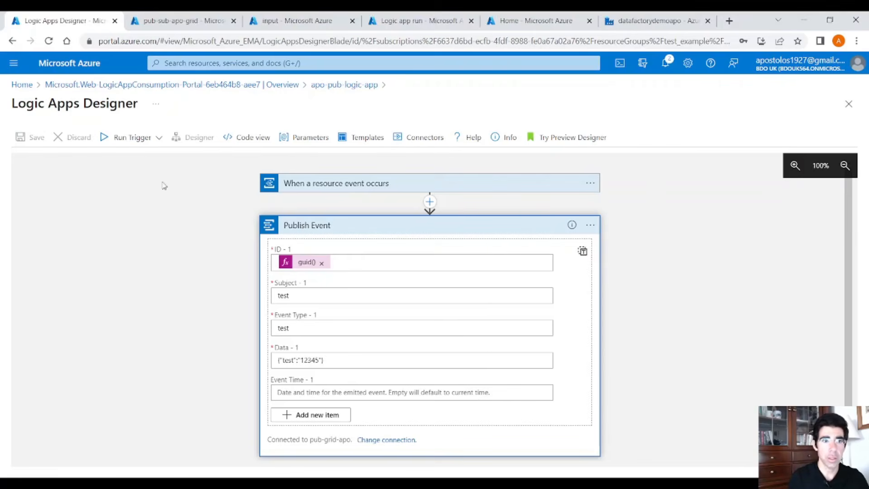
# Start a second logic app named sub-apo-grid in the test_example resource group
pyautogui.click(299, 20)
pyautogui.click(416, 21)
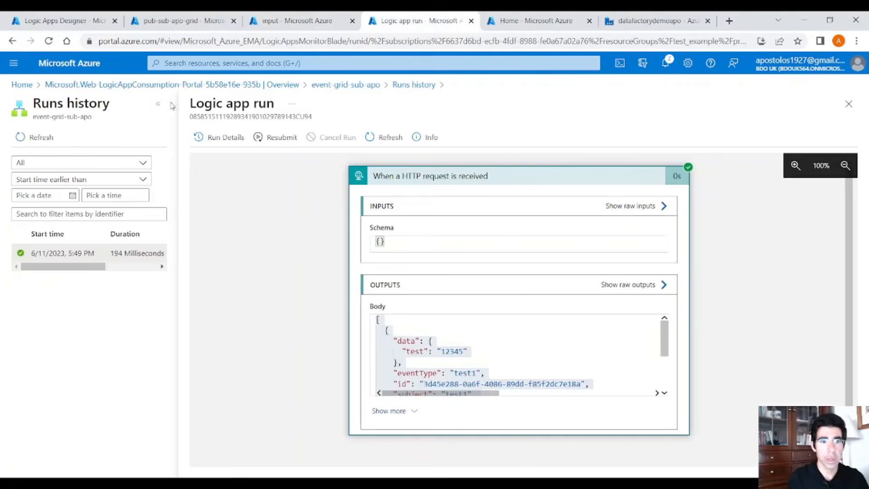
pyautogui.click(22, 85)
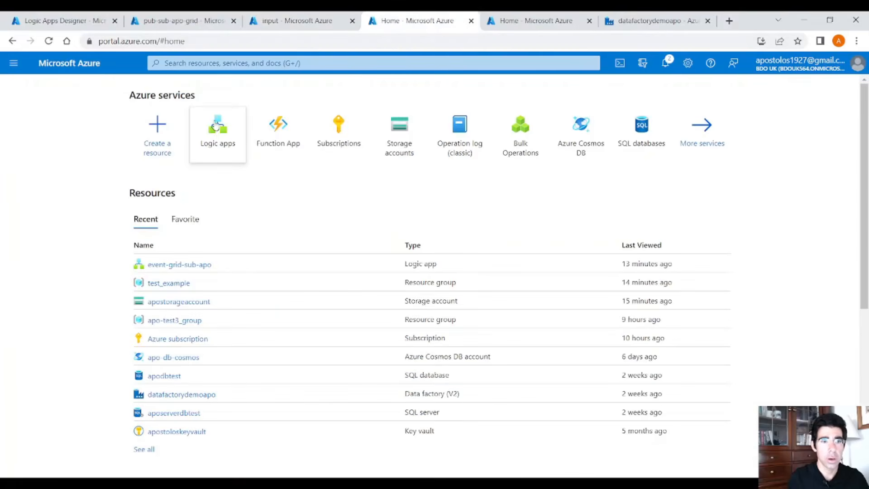
pyautogui.click(219, 135)
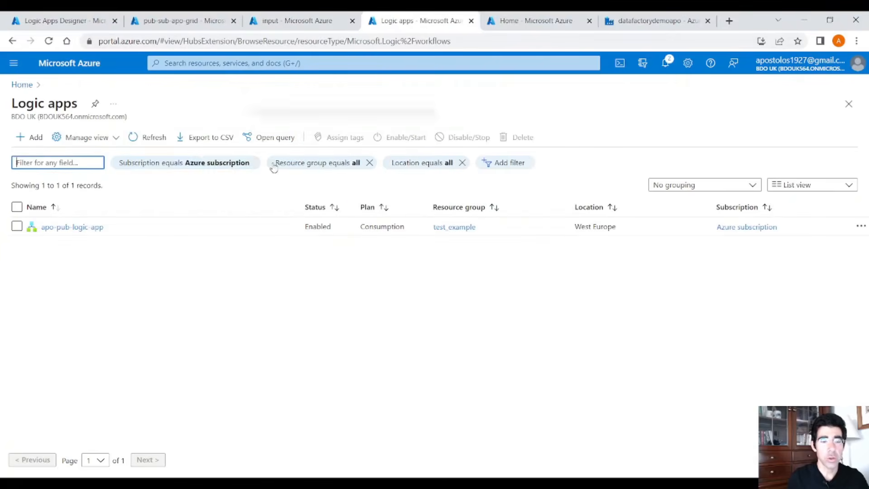
pyautogui.click(32, 137)
pyautogui.click(248, 278)
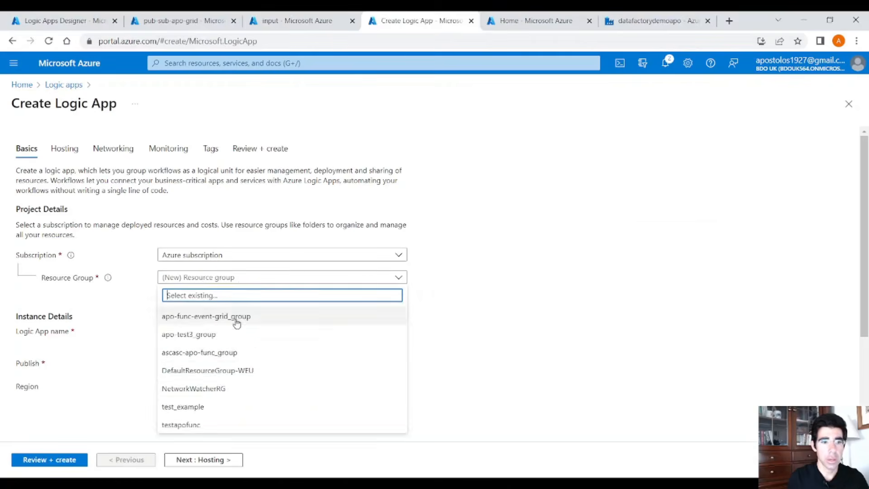
pyautogui.click(227, 416)
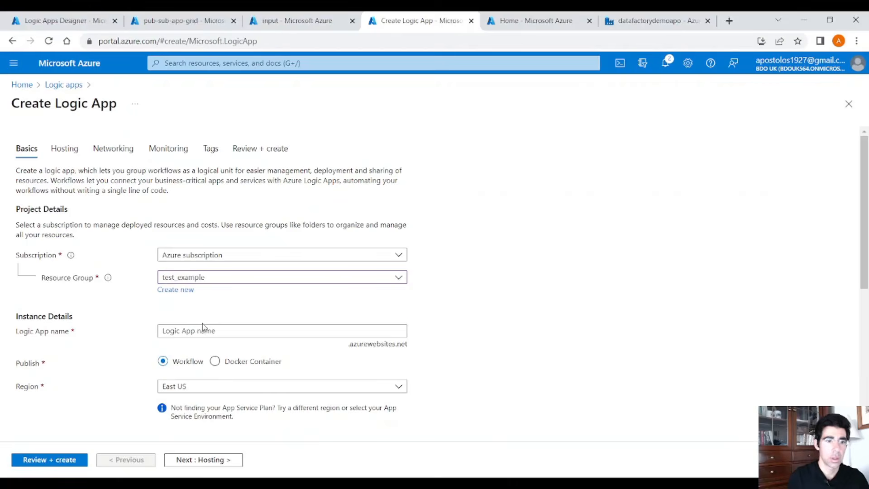
pyautogui.click(204, 332)
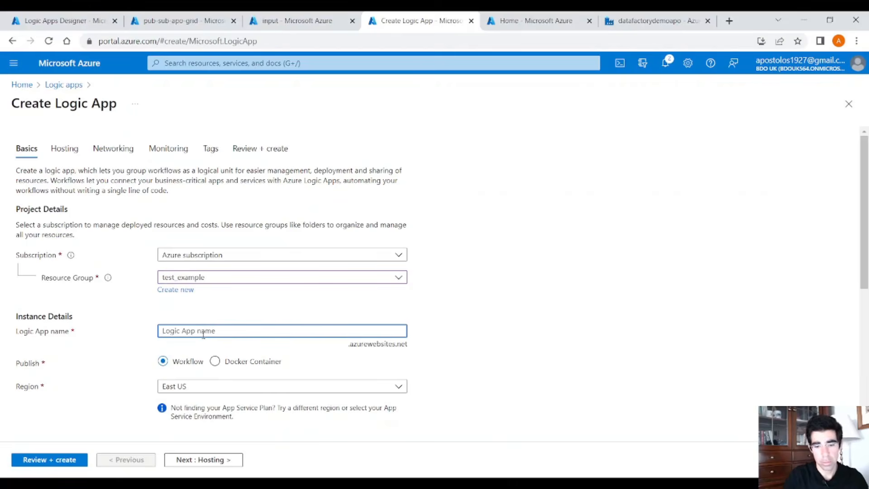
pyautogui.write('sub-apo-grid')
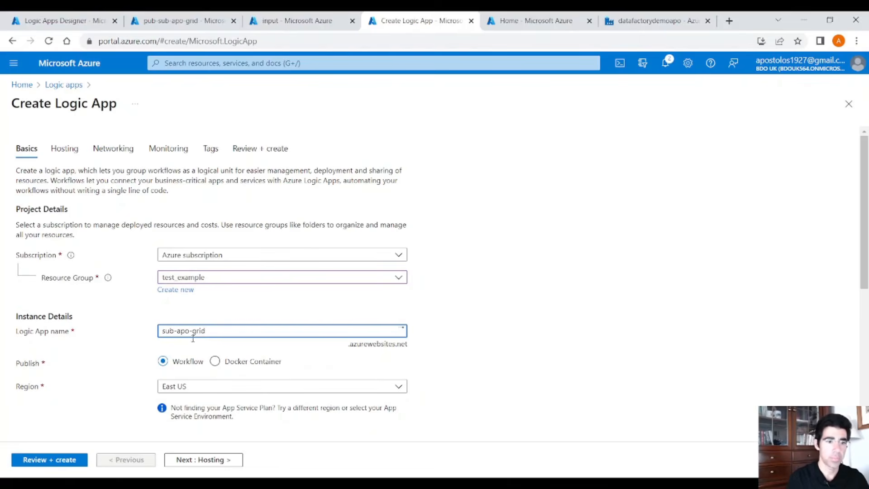
# Set the new logic app's region to West Europe and its plan type to Consumption, and create it
pyautogui.scroll(-3, 193, 338)
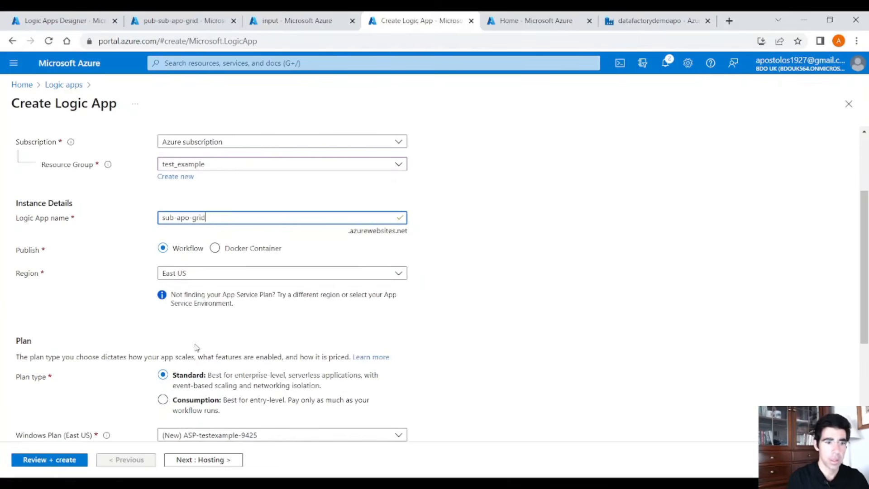
pyautogui.click(185, 274)
pyautogui.write('west e')
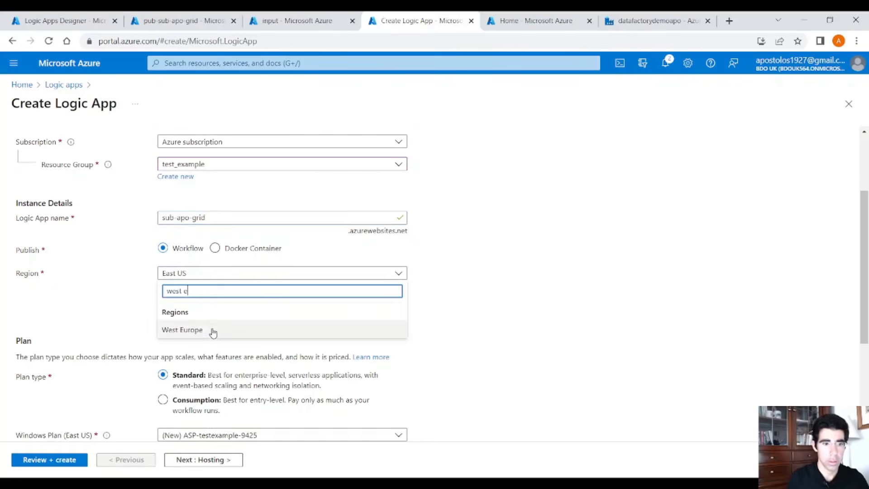
pyautogui.click(213, 330)
pyautogui.scroll(-2, 211, 388)
pyautogui.click(194, 346)
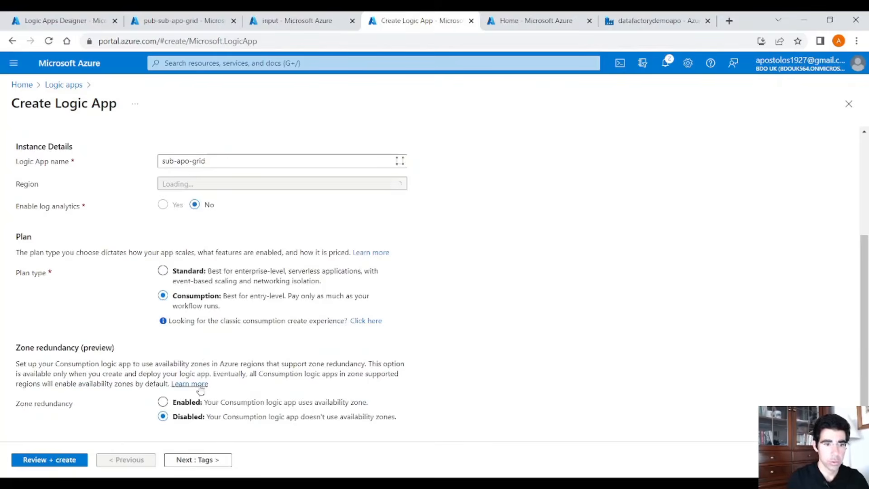
pyautogui.scroll(-1, 177, 344)
pyautogui.click(66, 460)
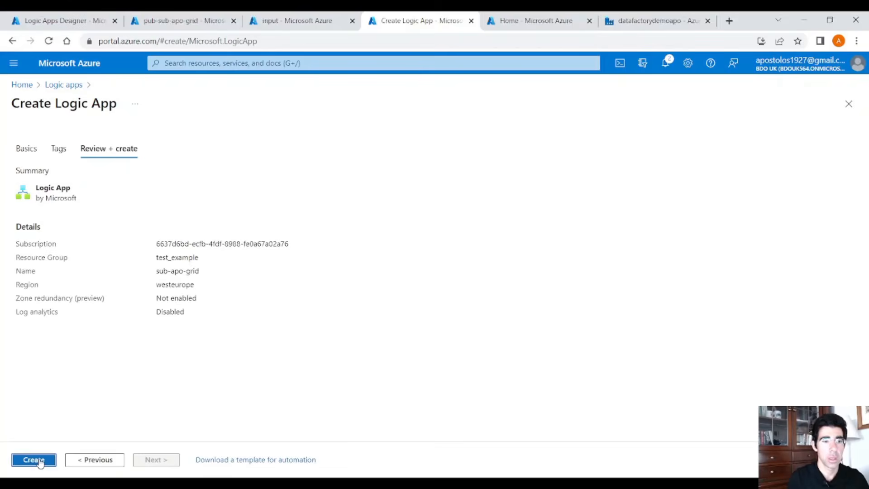
pyautogui.click(34, 460)
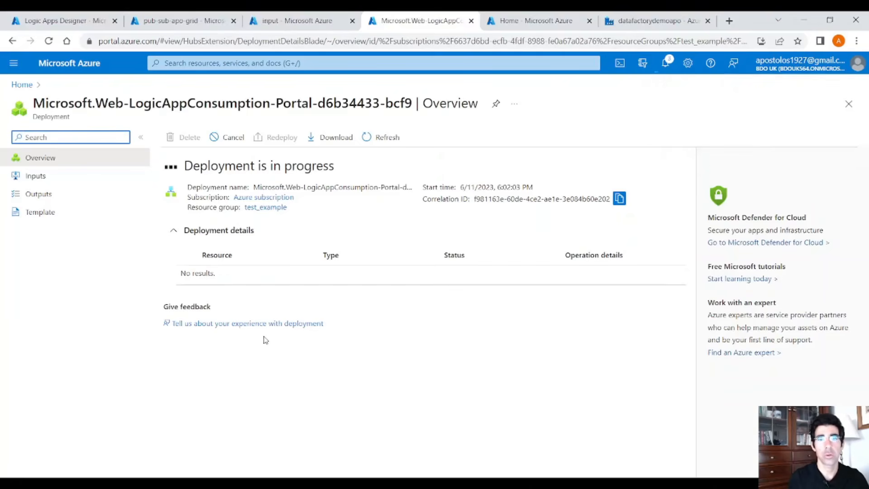
# Save the deployed sub-apo-grid logic app with a "When a HTTP request is received" trigger and copy its generated HTTP POST URL
pyautogui.click(236, 296)
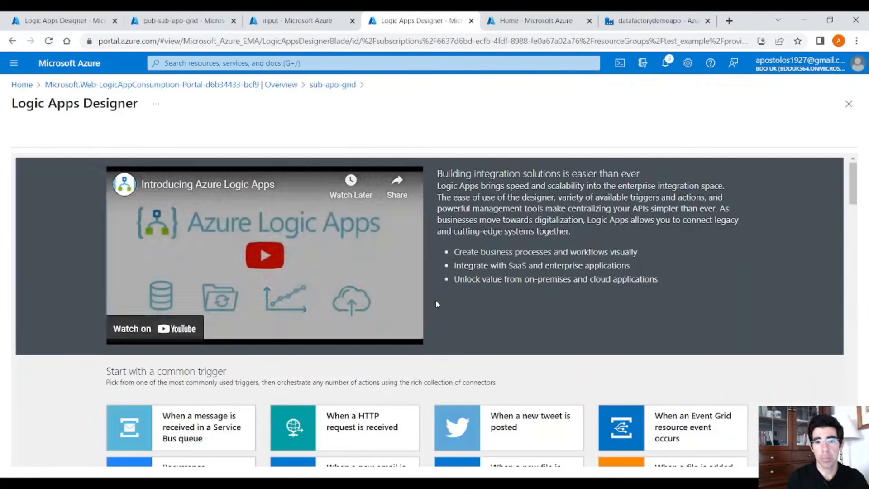
pyautogui.scroll(-1, 440, 305)
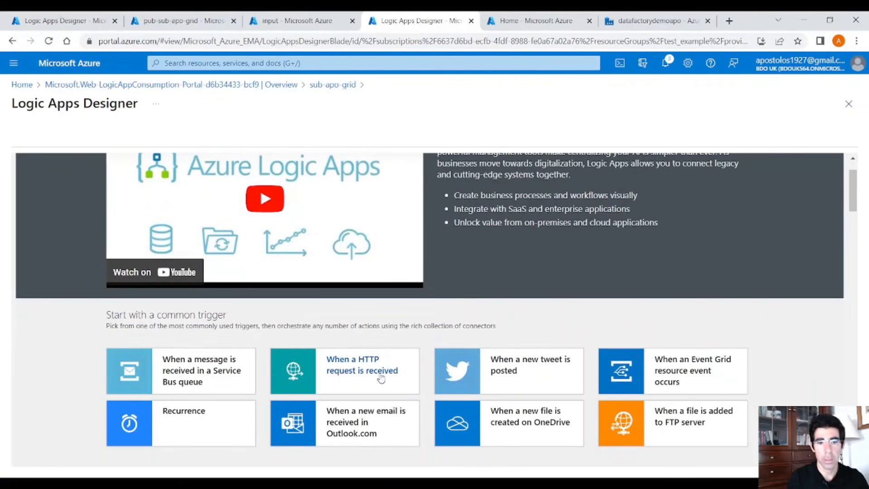
pyautogui.click(370, 374)
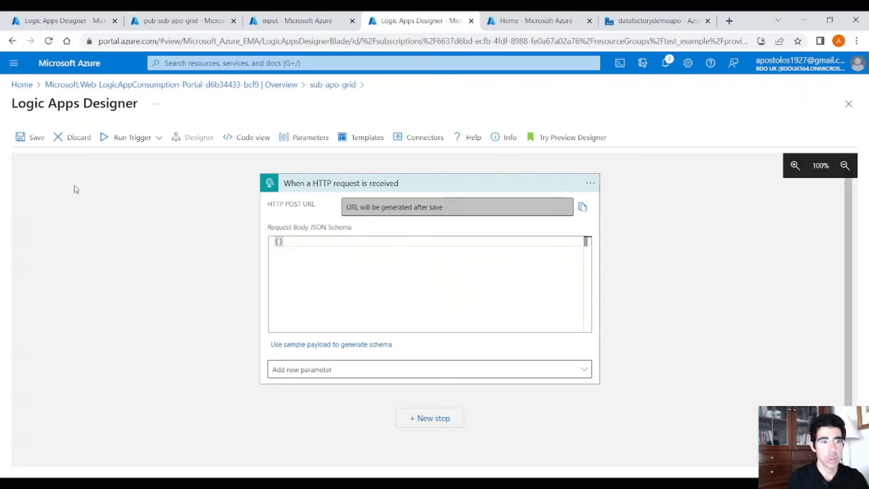
pyautogui.click(28, 136)
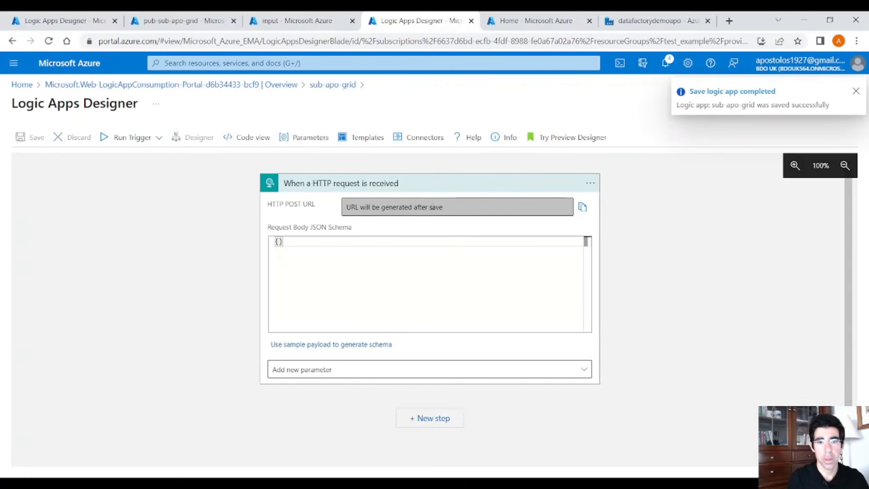
pyautogui.click(583, 207)
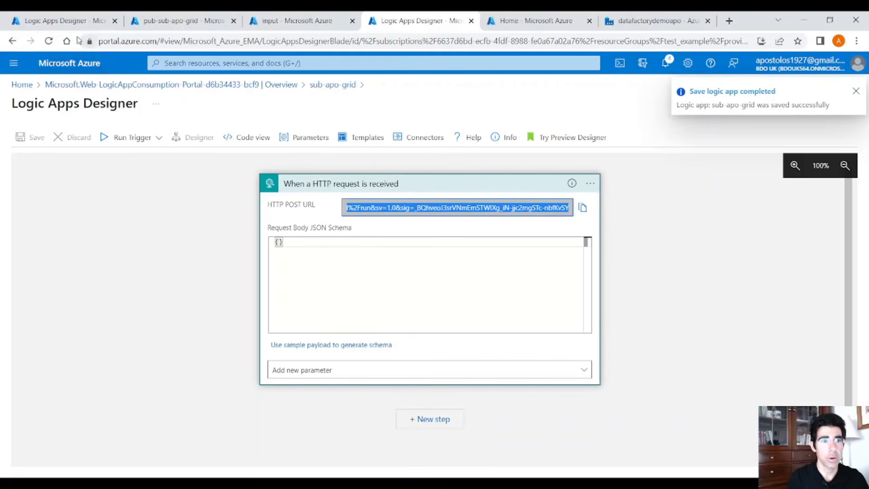
# Start a new event subscription named grid-apo-demo on the pub-sub-apo-grid topic
pyautogui.click(142, 21)
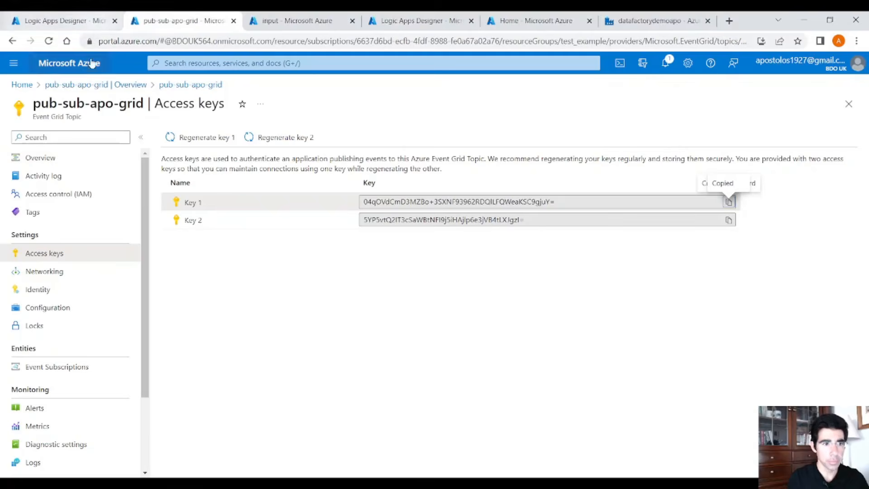
pyautogui.click(84, 158)
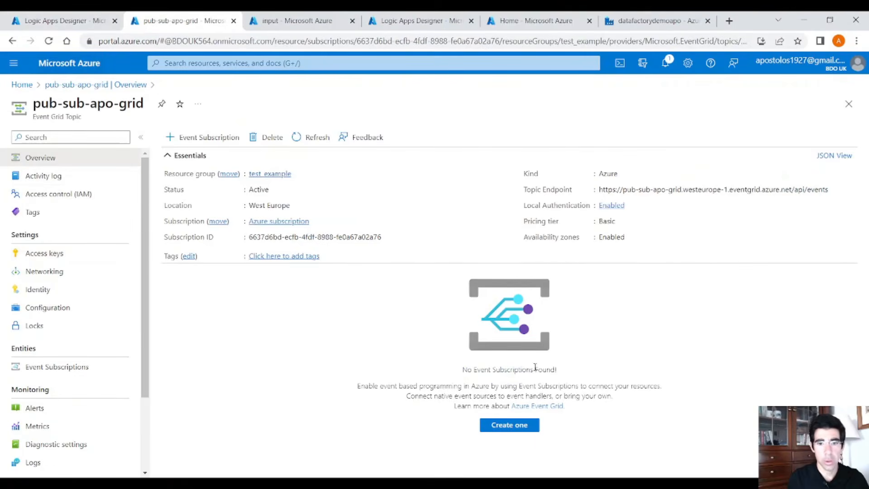
pyautogui.click(507, 428)
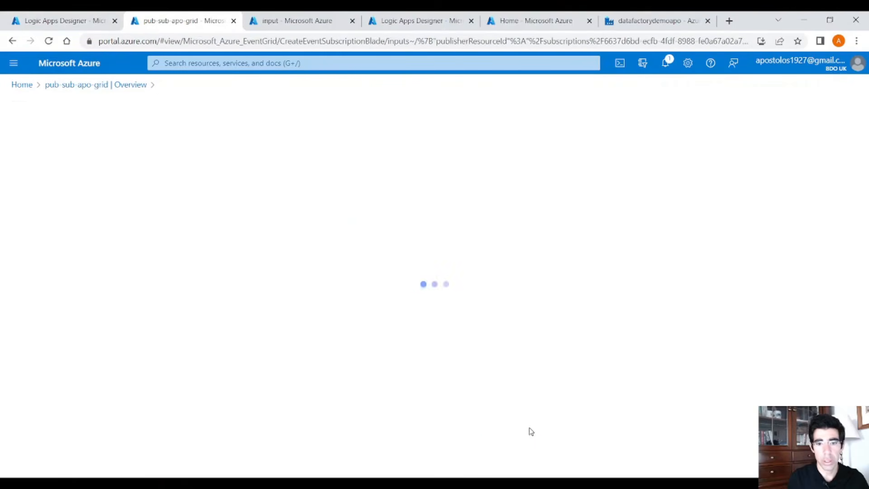
pyautogui.click(190, 201)
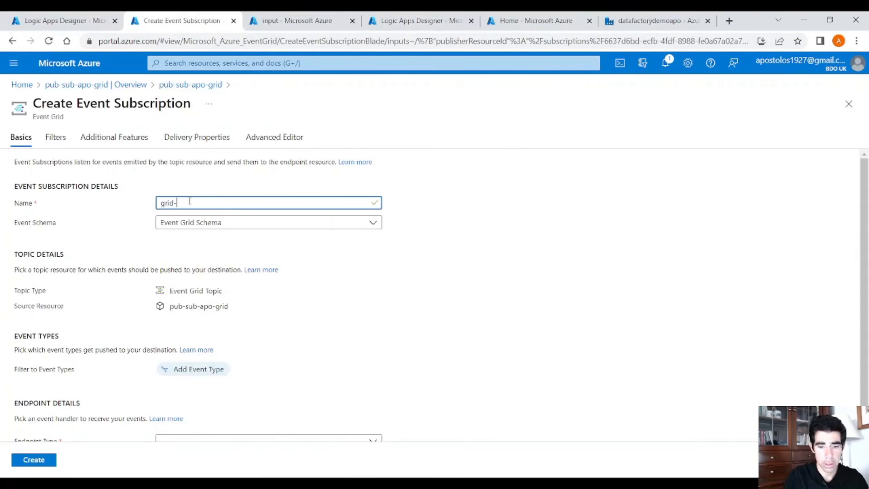
pyautogui.write('grid-apo-demo')
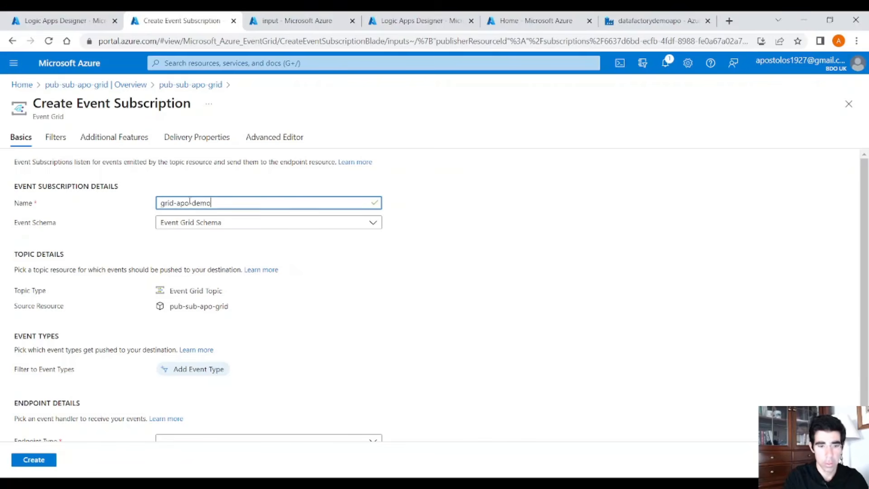
# Set the endpoint type to Web Hook with the copied signed HTTP POST URL as Subscriber Endpoint, and create the event subscription
pyautogui.scroll(-1, 217, 376)
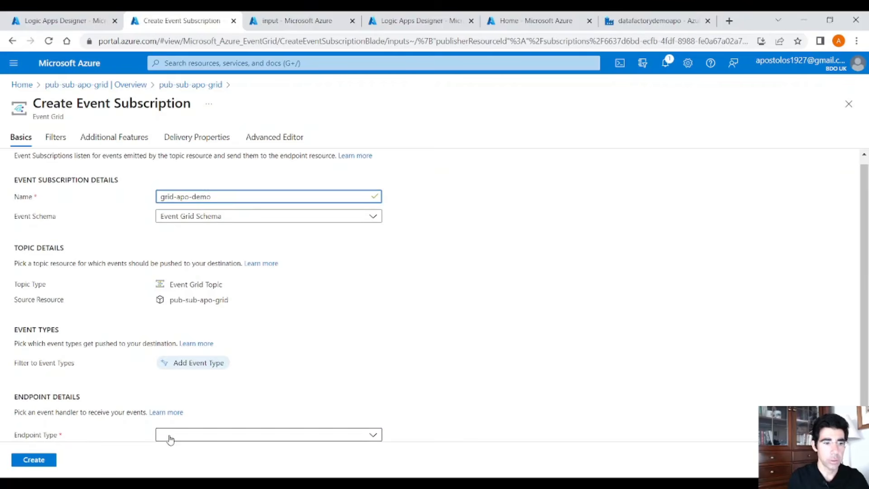
pyautogui.click(184, 435)
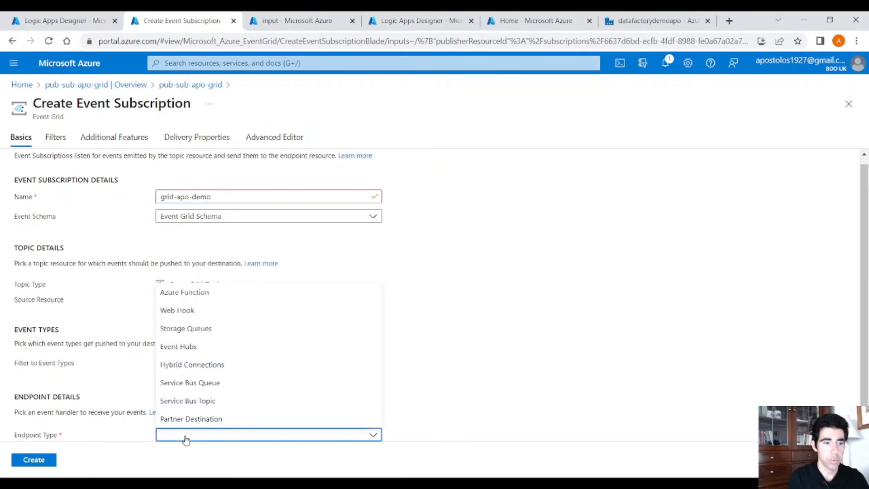
pyautogui.click(201, 312)
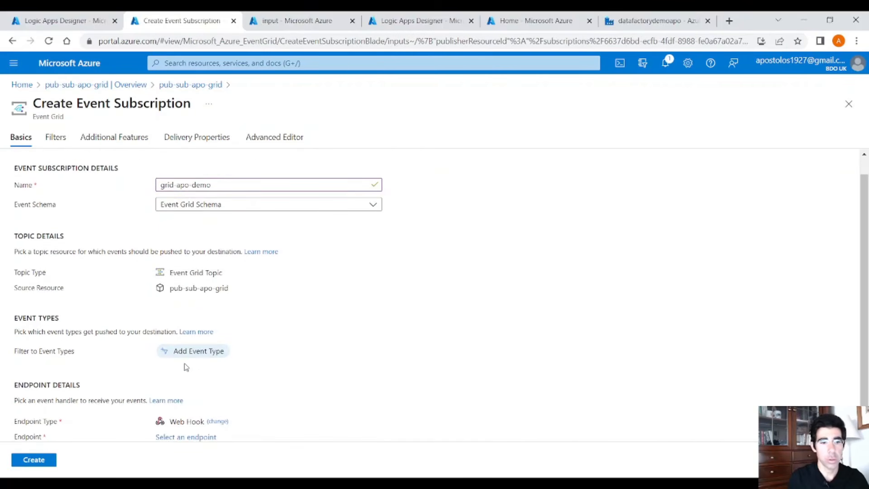
pyautogui.click(184, 438)
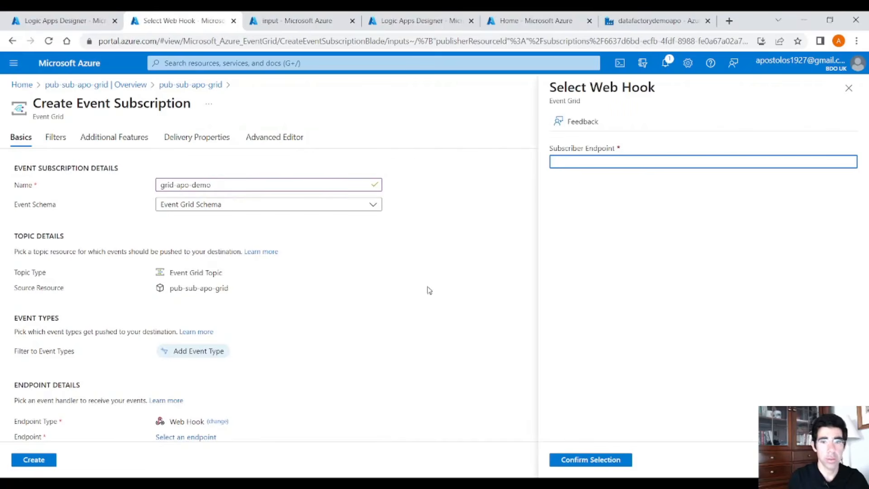
pyautogui.hotkey('ctrl', 'v')
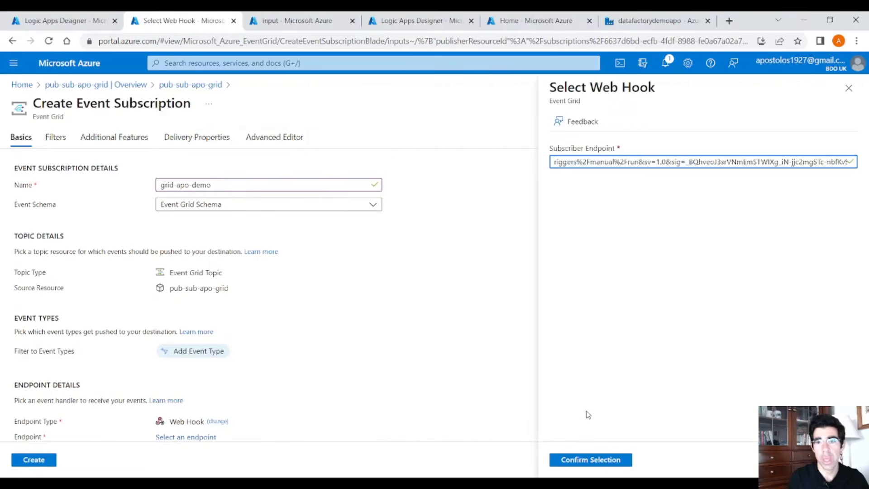
pyautogui.click(586, 462)
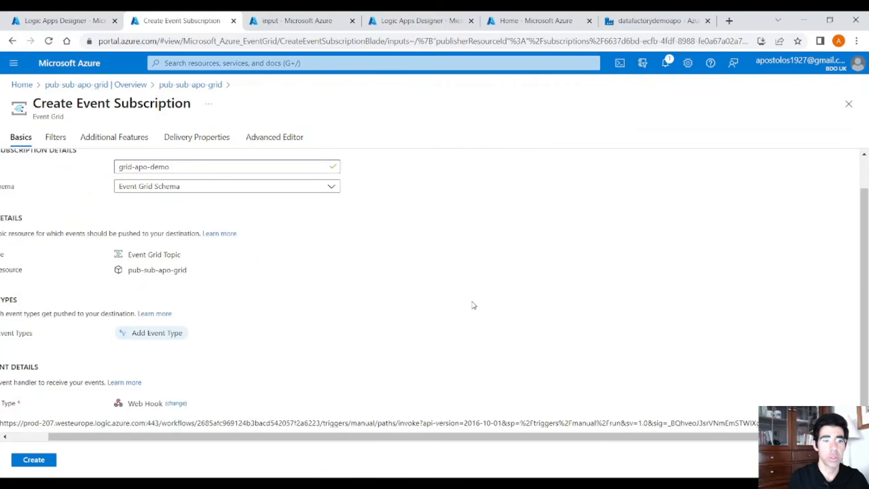
pyautogui.click(40, 464)
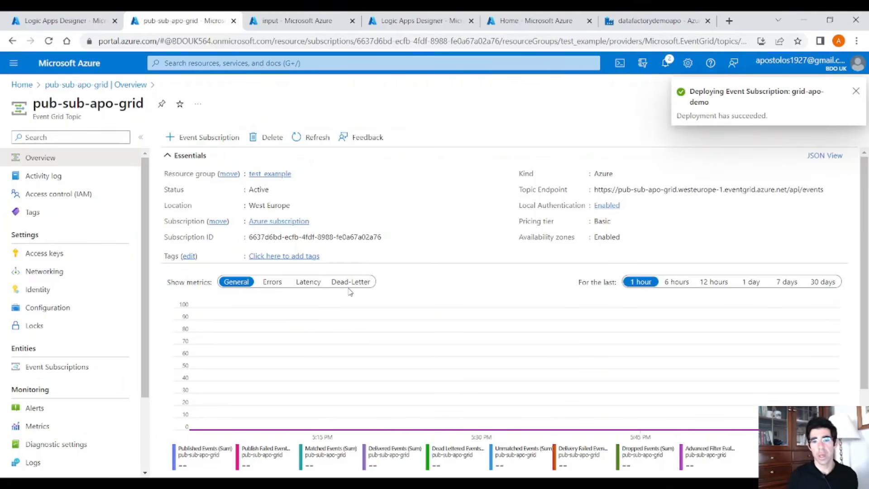
# Upload seq2.csv to the input container of apostorageaccount, overwriting the existing file
pyautogui.scroll(-3, 350, 292)
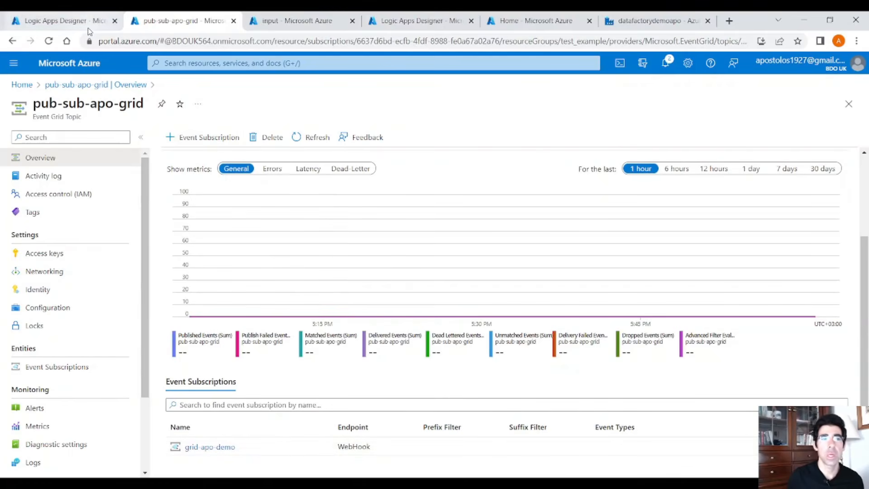
pyautogui.click(286, 27)
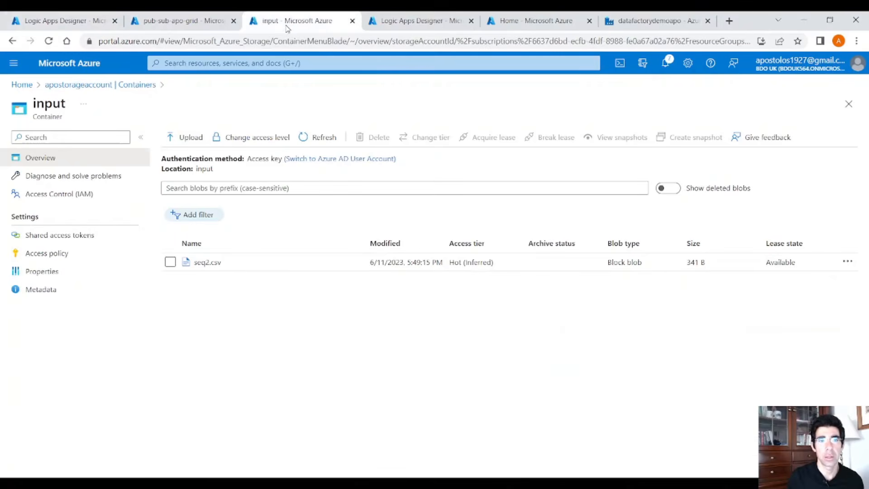
pyautogui.click(189, 137)
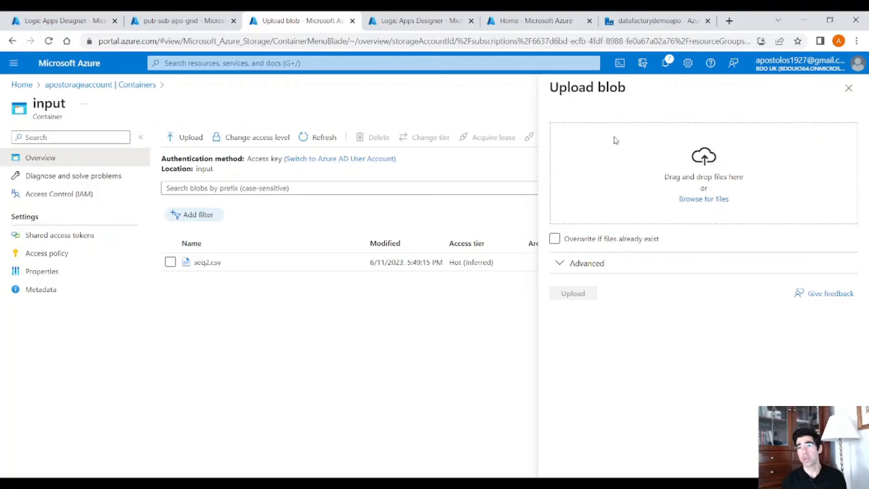
pyautogui.click(693, 203)
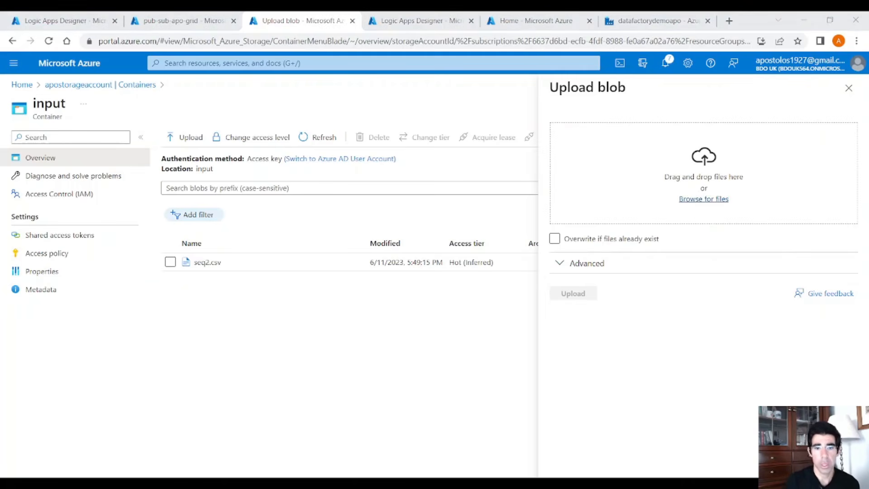
pyautogui.doubleClick(436, 324)
pyautogui.click(612, 238)
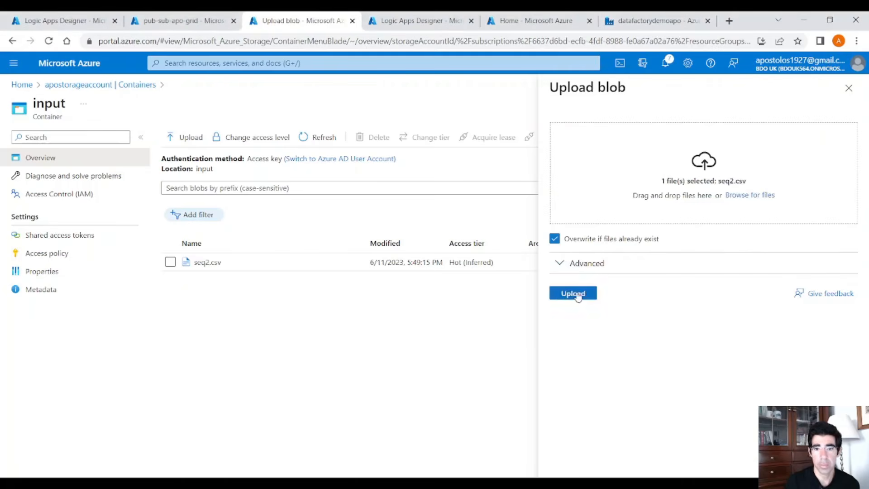
pyautogui.click(574, 294)
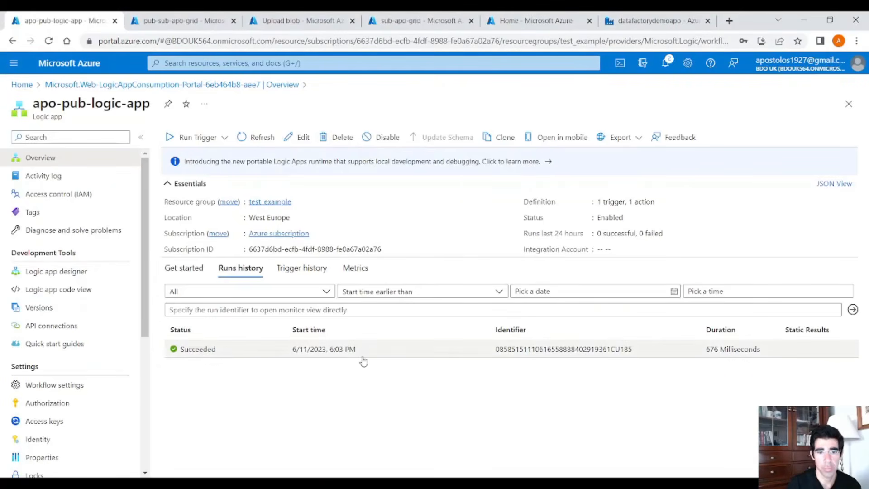
# Check the metrics of the grid-apo-demo event subscription on the pub-sub-apo-grid topic for the last 1 hour
pyautogui.click(195, 20)
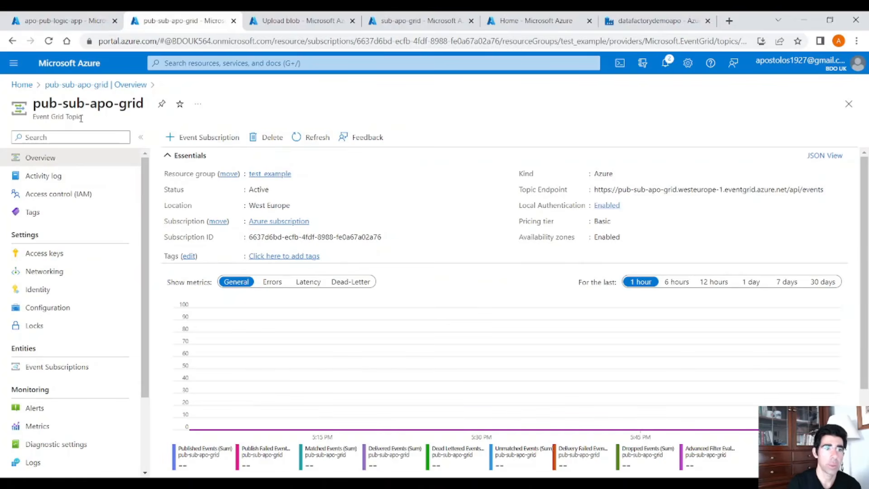
pyautogui.scroll(-3, 301, 315)
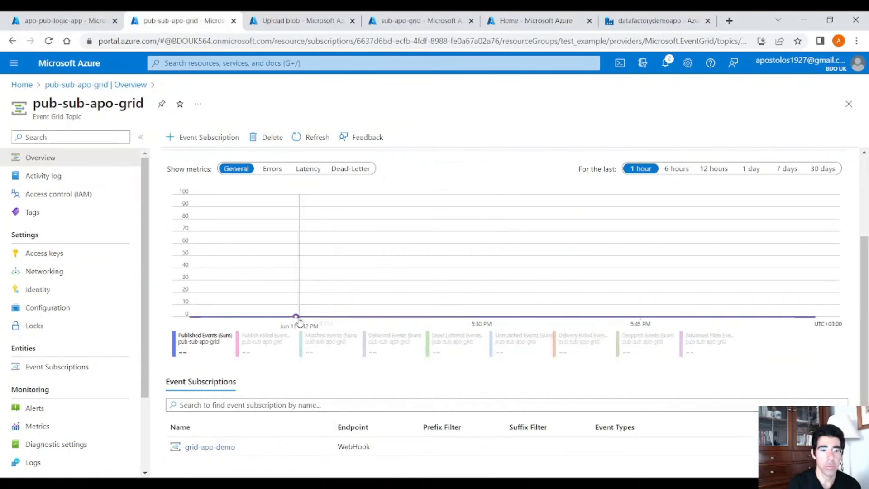
pyautogui.click(224, 450)
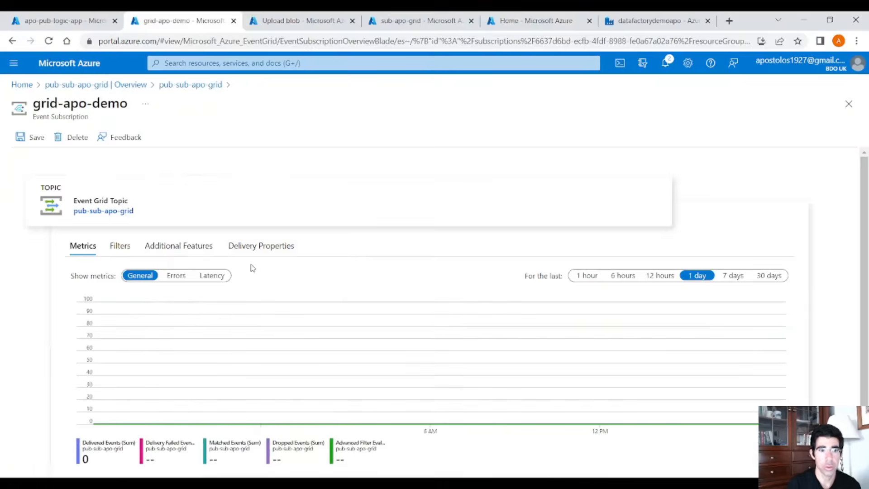
pyautogui.scroll(-2, 209, 310)
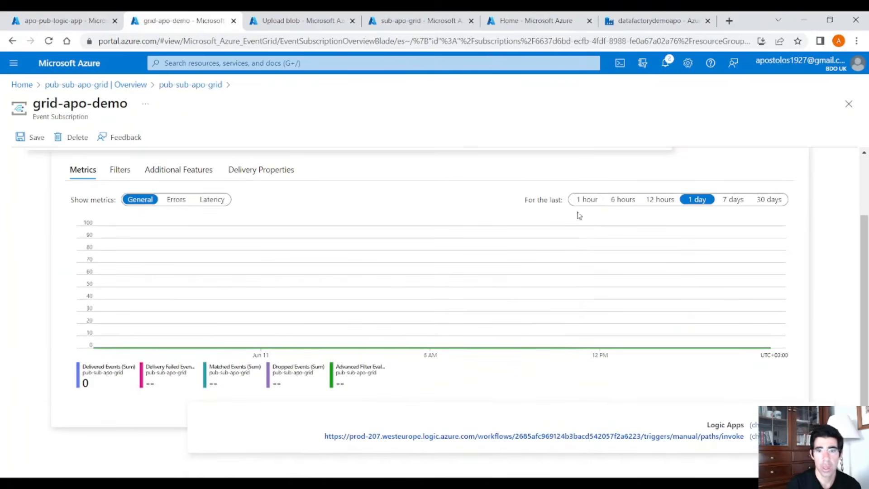
pyautogui.click(587, 199)
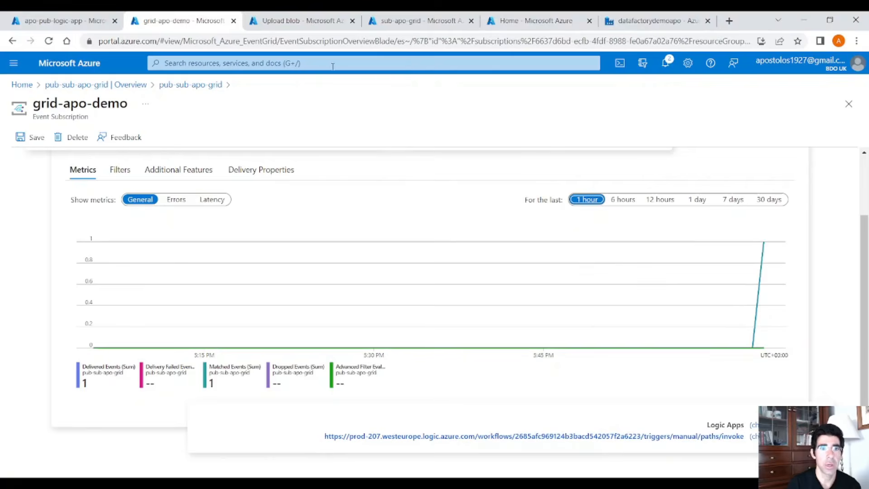
# Examine the output body of the HTTP request trigger in the latest run of the sub-apo-grid logic app
pyautogui.click(390, 22)
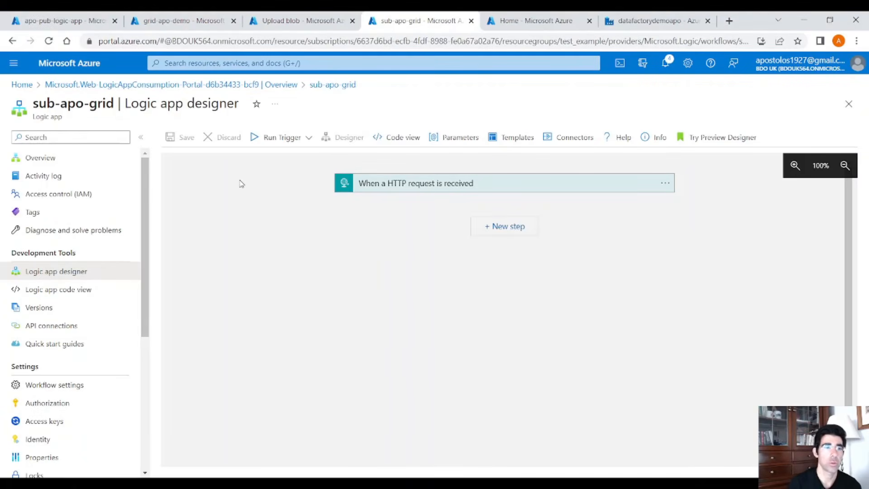
pyautogui.click(85, 163)
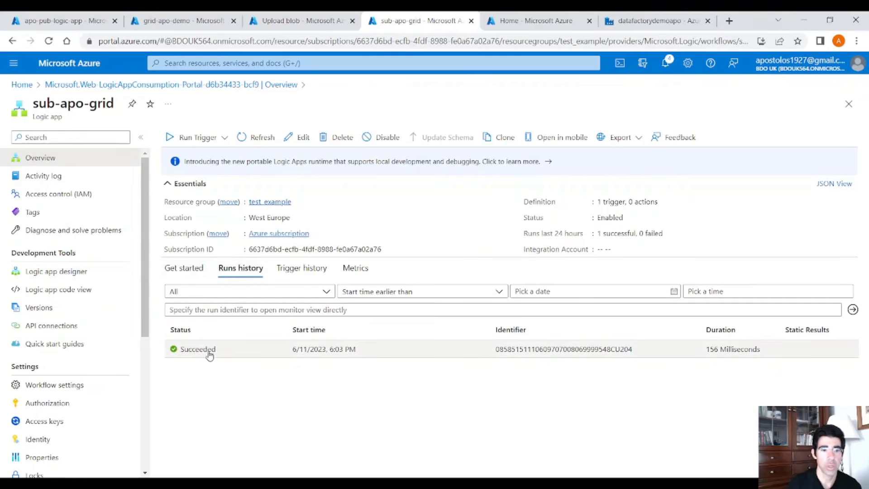
pyautogui.click(205, 352)
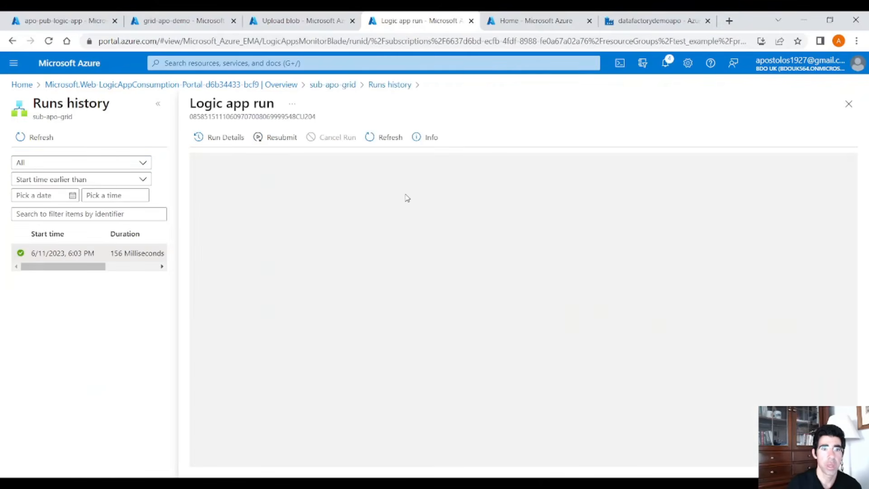
pyautogui.click(417, 177)
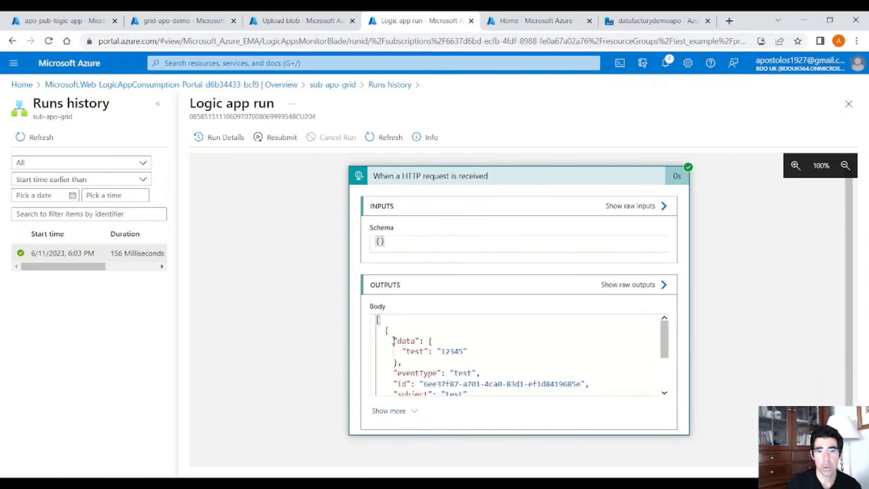
pyautogui.moveTo(393, 341); pyautogui.dragTo(480, 364)
pyautogui.click(478, 352)
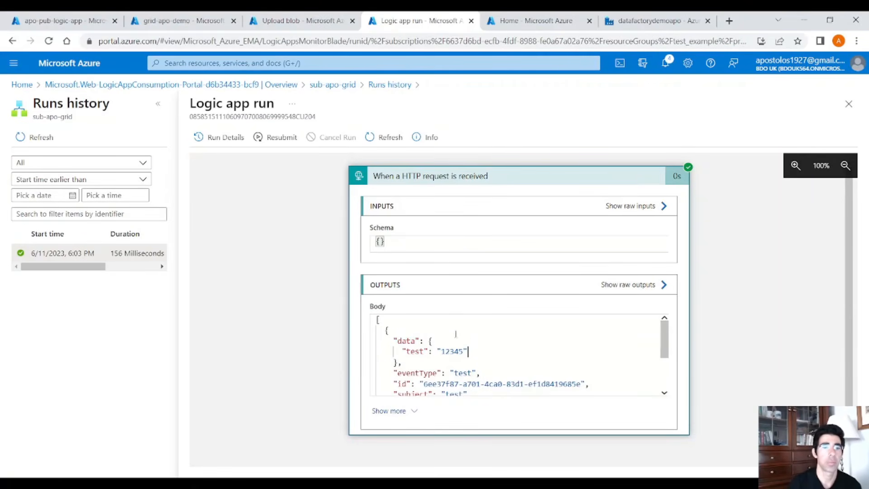
# Start creating a new function app named pub-sub-apo
pyautogui.hotkey('ctrl', 'Tab')
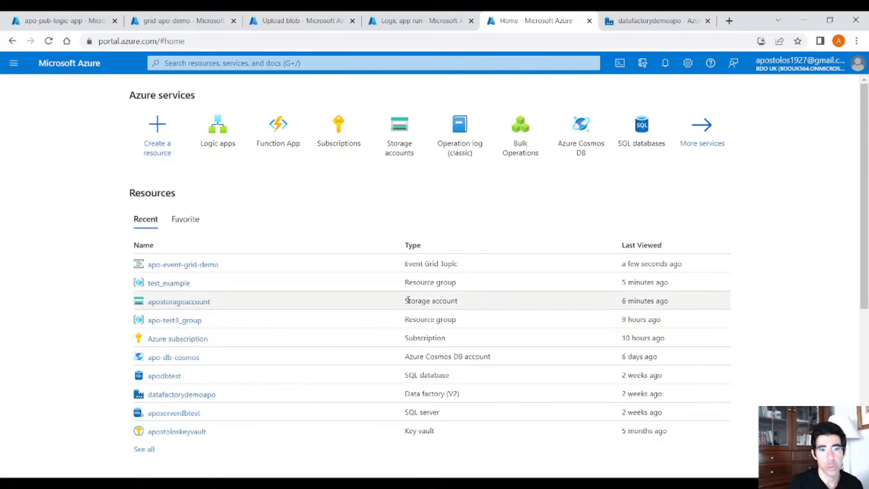
pyautogui.click(278, 136)
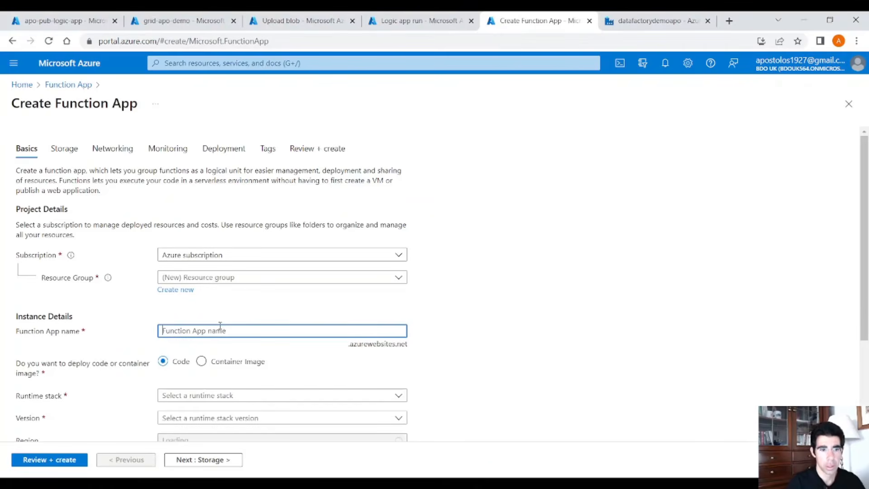
pyautogui.write('pub')
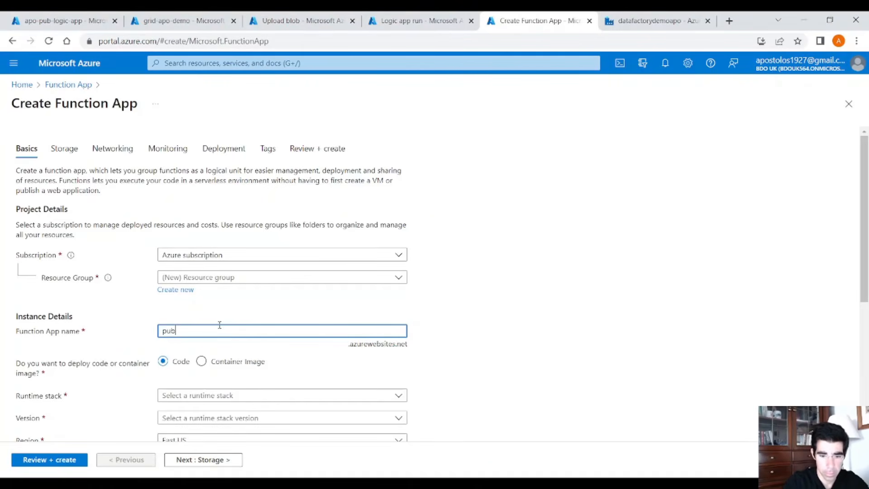
pyautogui.write('-sub-apo')
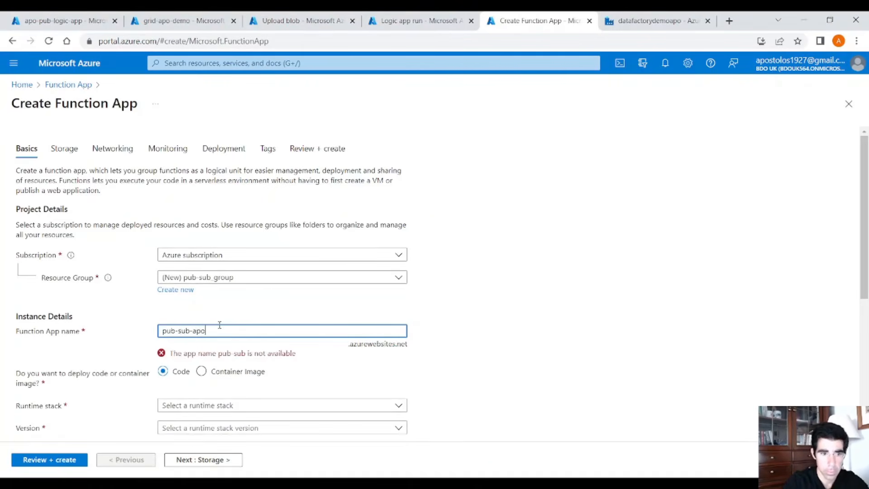
# Set the function app's runtime stack to Node.js and its region to West Europe
pyautogui.scroll(-1, 244, 348)
pyautogui.click(240, 340)
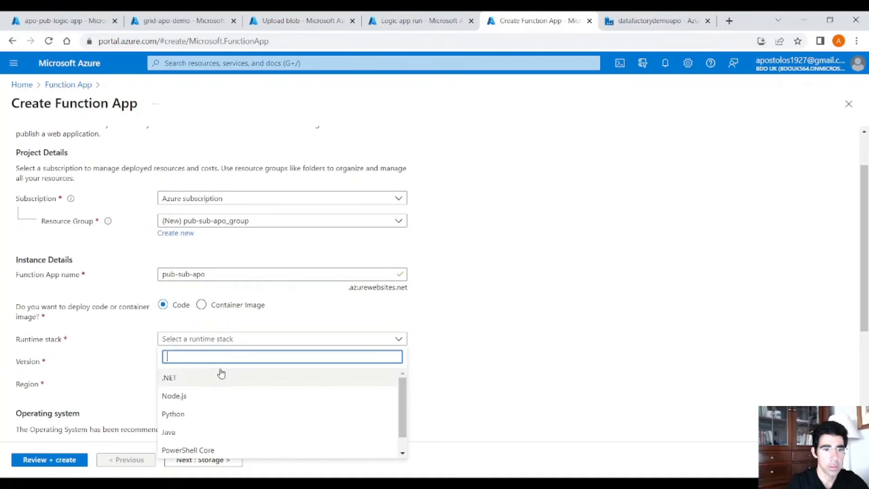
pyautogui.click(205, 394)
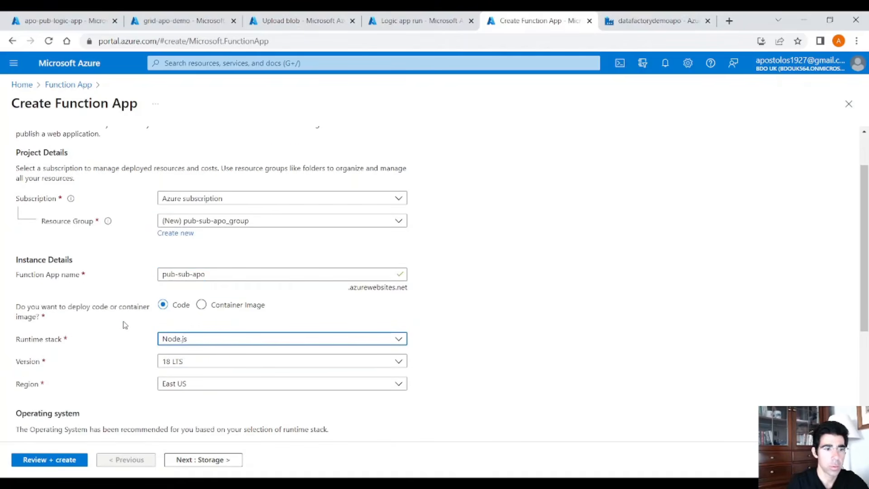
pyautogui.scroll(-1, 126, 324)
pyautogui.click(195, 329)
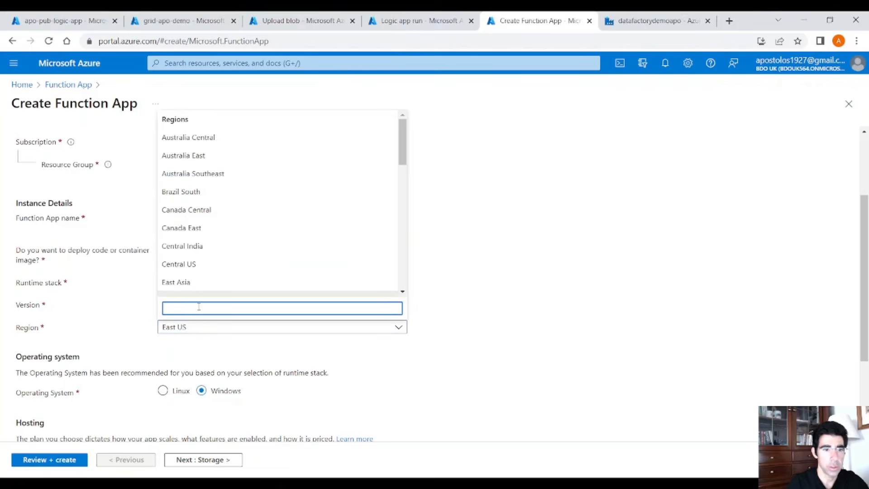
pyautogui.write('west')
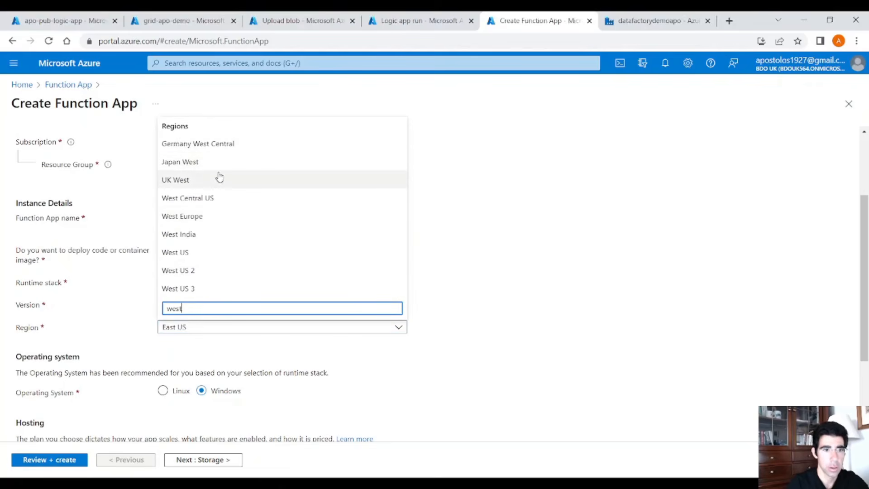
pyautogui.click(220, 215)
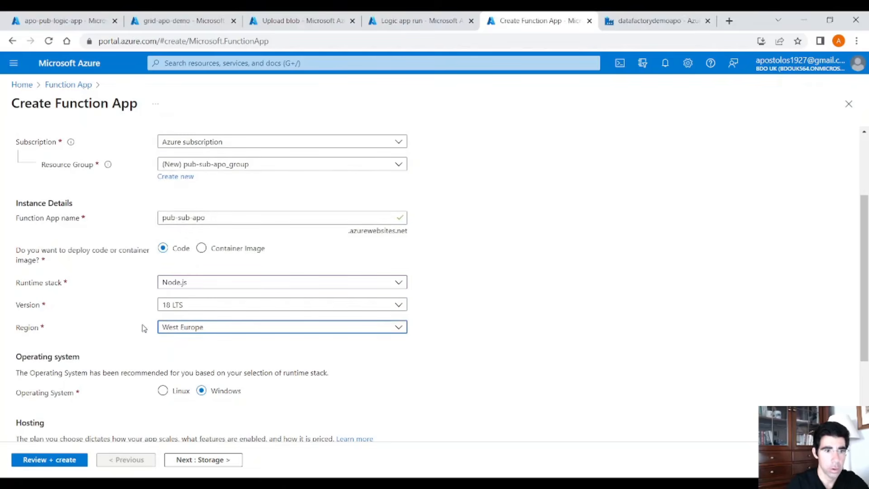
# Check the operating system, hosting and storage settings of the function app, keep the defaults, and create it
pyautogui.scroll(-2, 87, 292)
pyautogui.scroll(1, 87, 292)
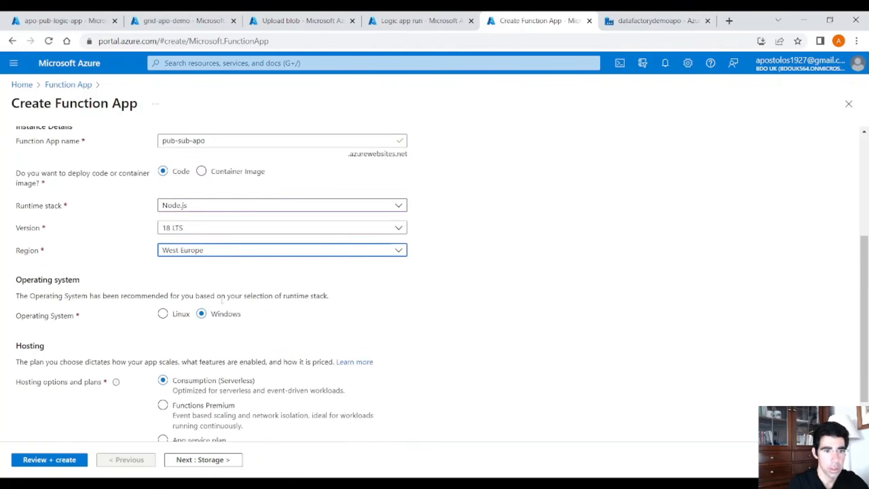
pyautogui.scroll(-1, 180, 338)
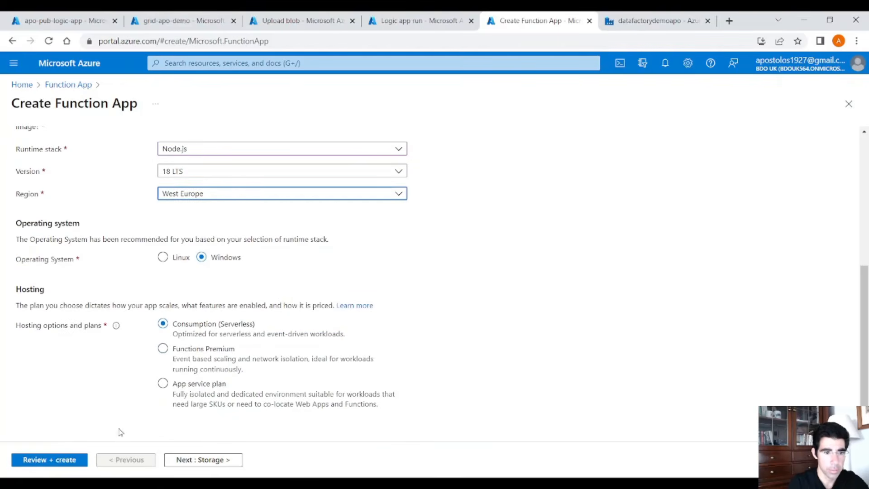
pyautogui.click(199, 460)
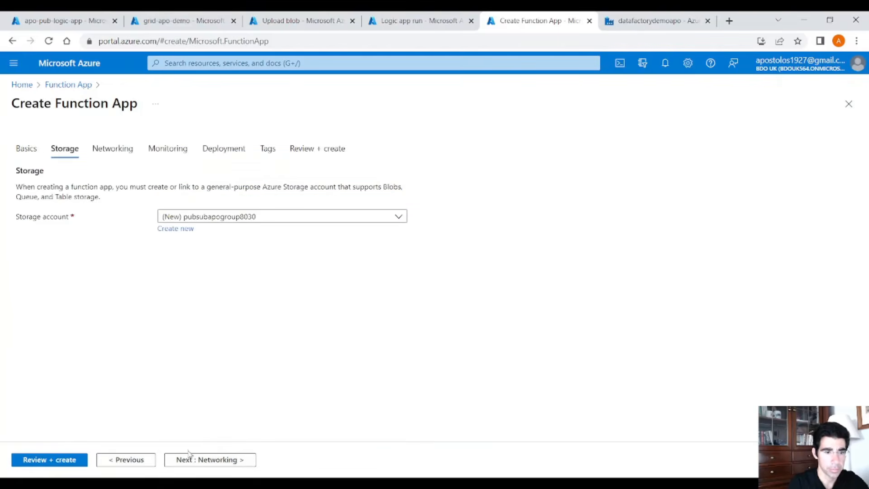
pyautogui.click(68, 461)
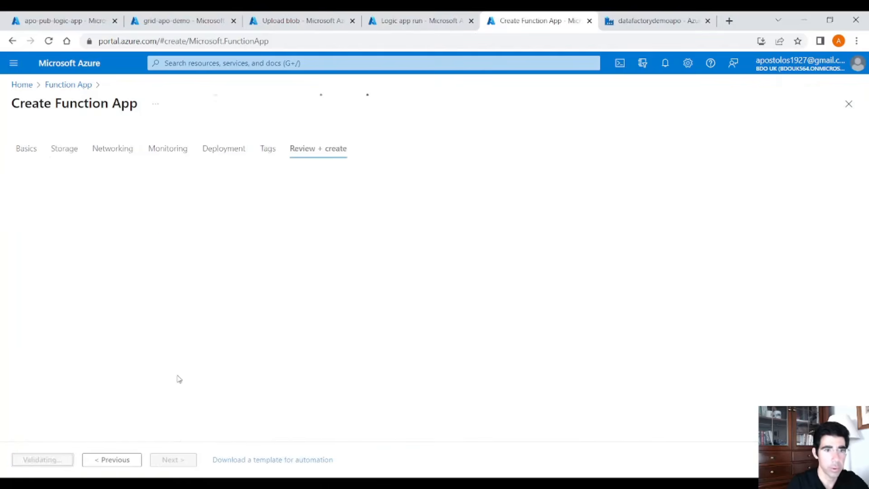
pyautogui.click(34, 460)
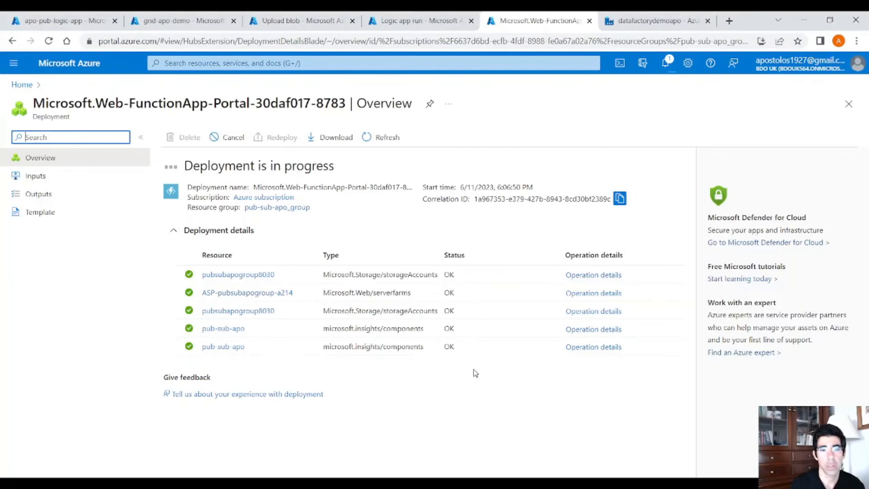
# Refresh the function app deployment, then open the deployed pub-sub-apo function app and show its functions
pyautogui.click(382, 137)
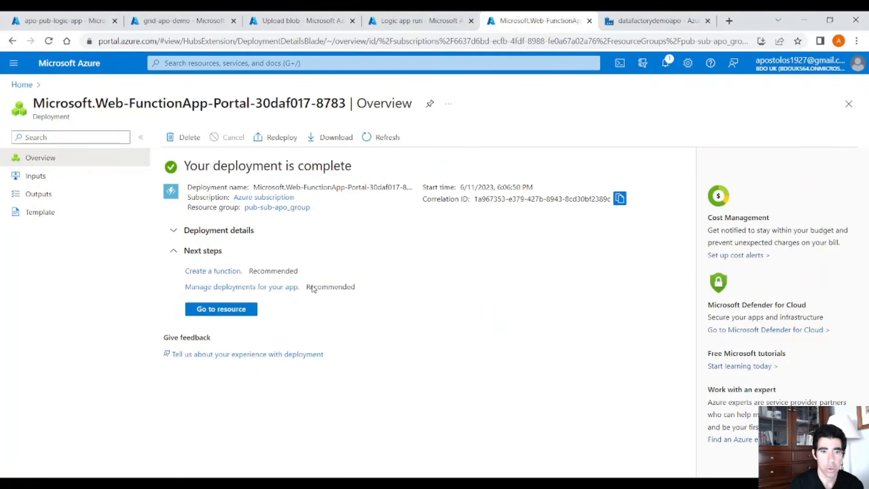
pyautogui.click(225, 312)
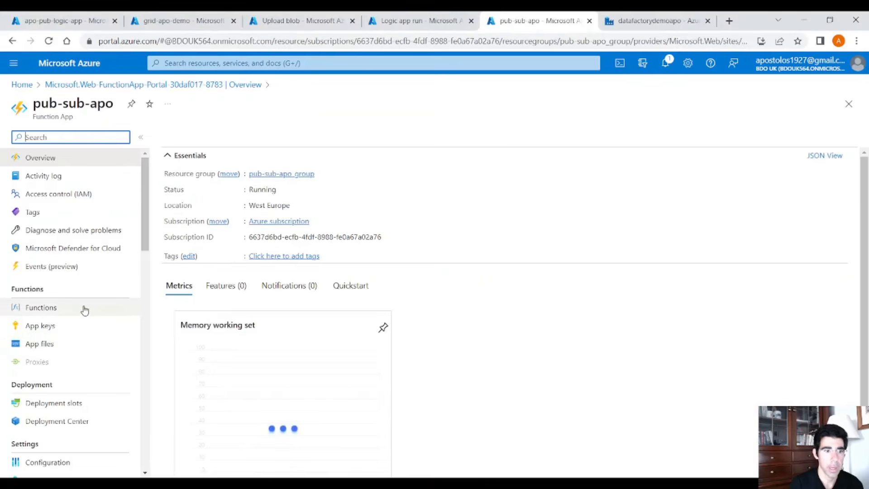
pyautogui.click(83, 307)
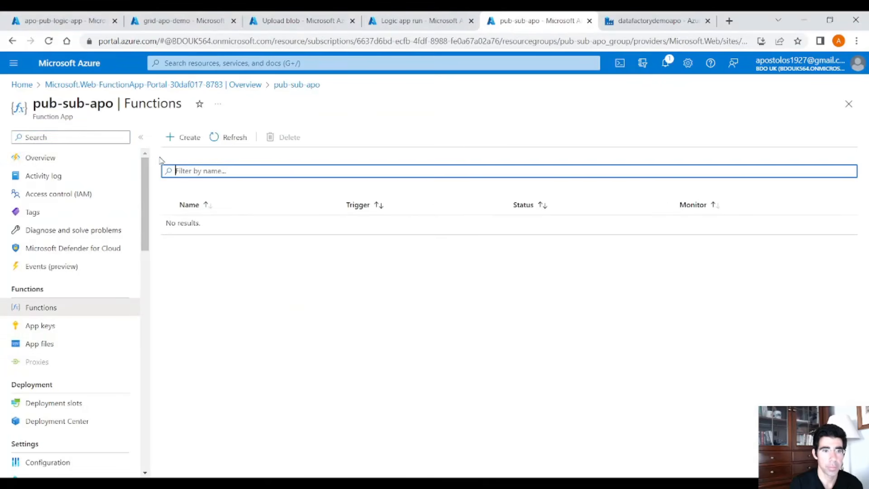
# Create a portal-developed function from the Azure Event Grid trigger template and refresh the functions list
pyautogui.click(185, 137)
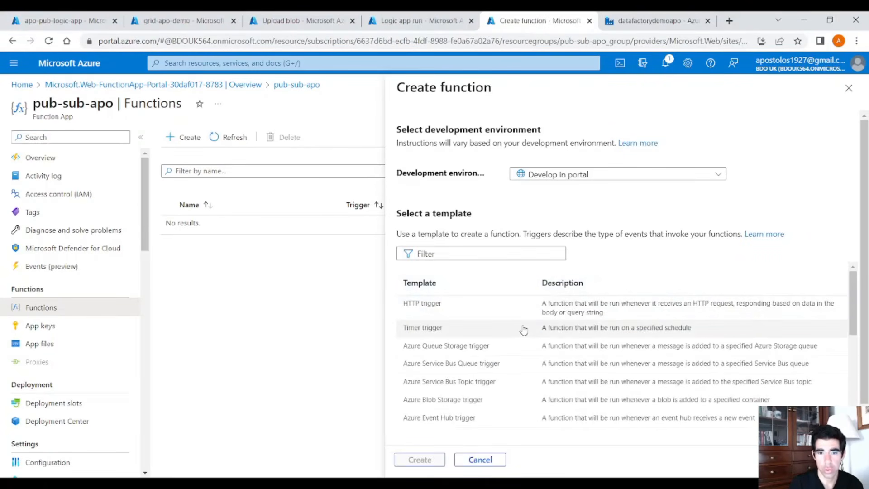
pyautogui.scroll(-1, 521, 329)
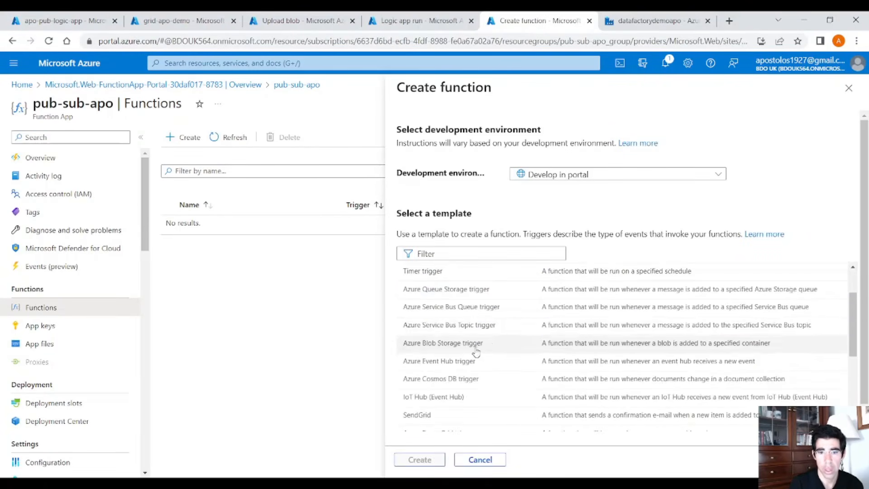
pyautogui.scroll(-1, 491, 343)
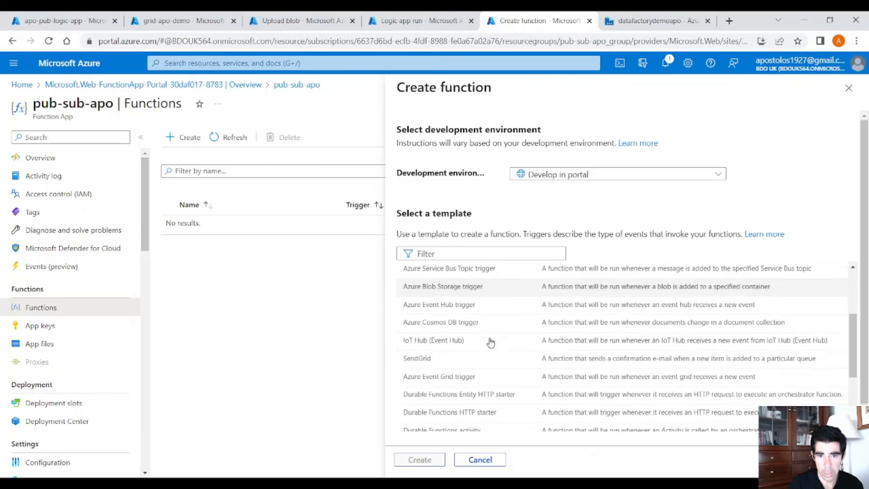
pyautogui.click(475, 378)
pyautogui.scroll(-3, 460, 405)
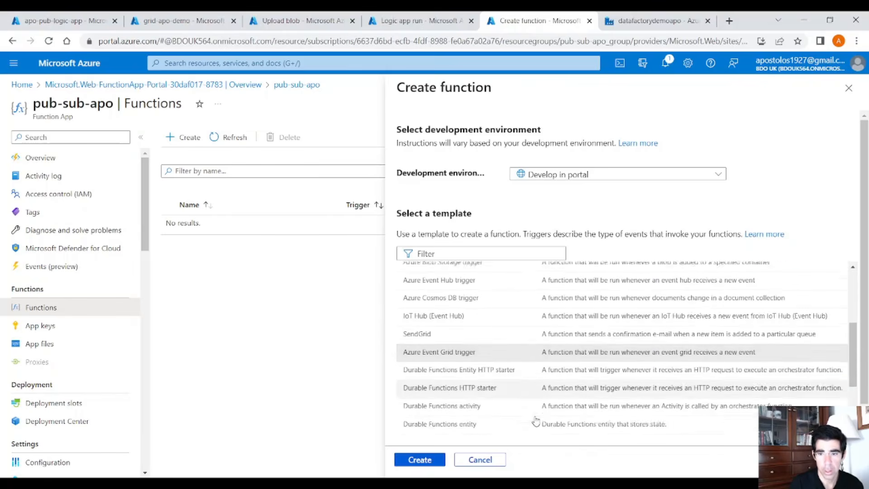
pyautogui.click(419, 460)
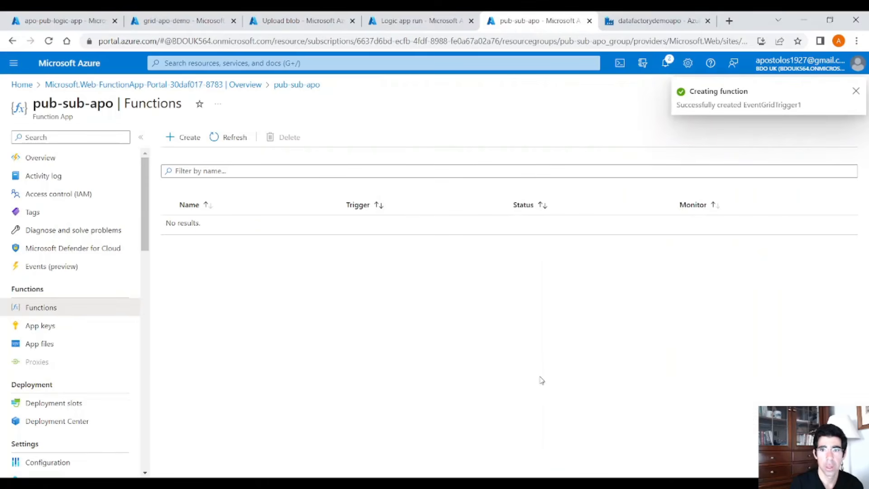
pyautogui.click(221, 143)
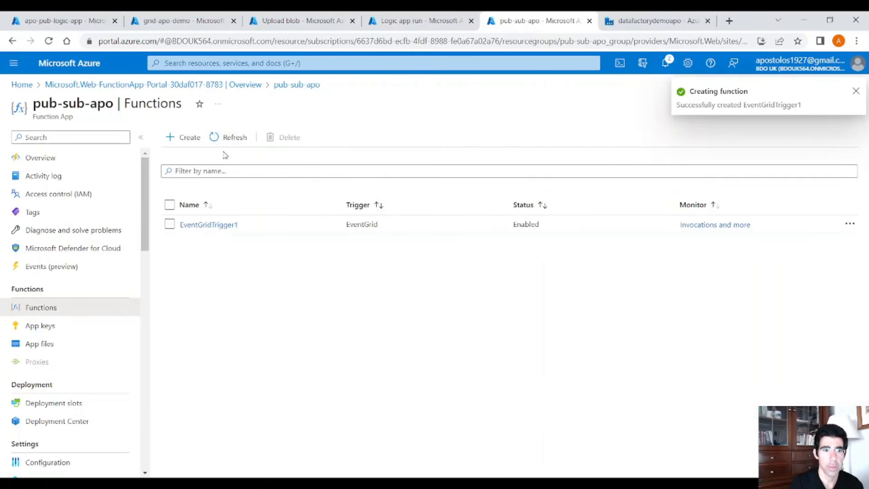
# Open the EventGridTrigger1 function and examine its index.js code and its invocation monitoring
pyautogui.click(212, 225)
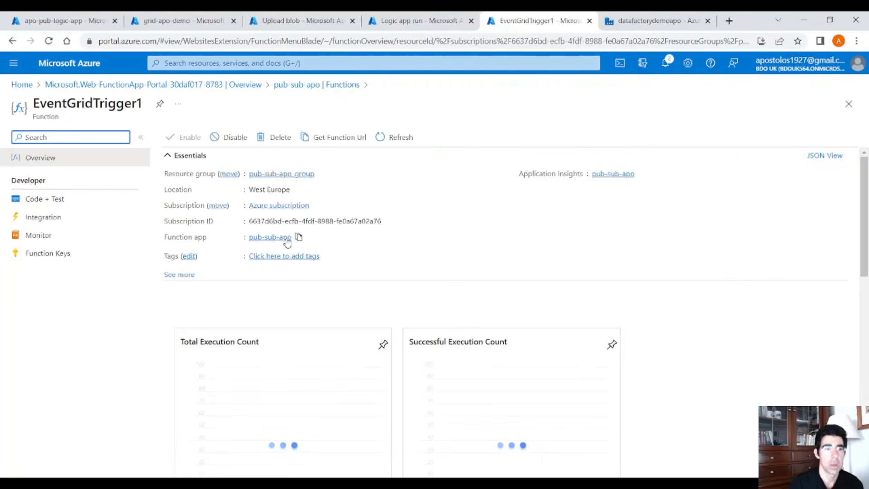
pyautogui.click(116, 205)
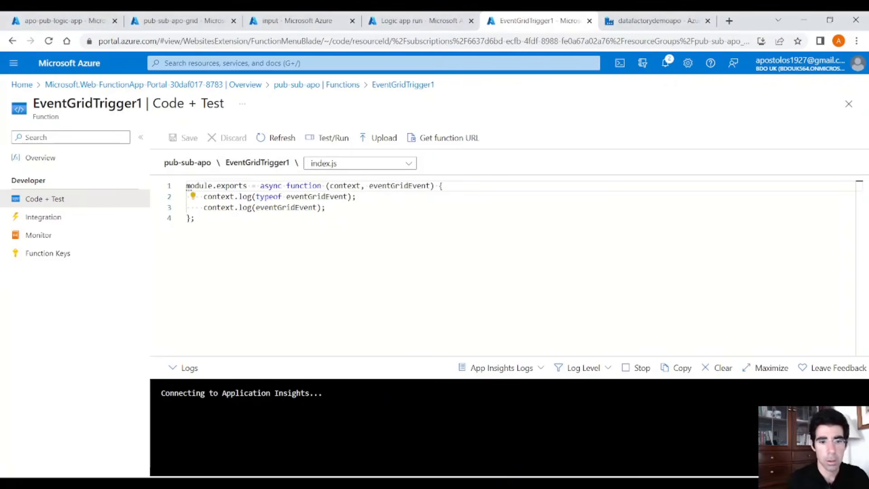
pyautogui.click(99, 236)
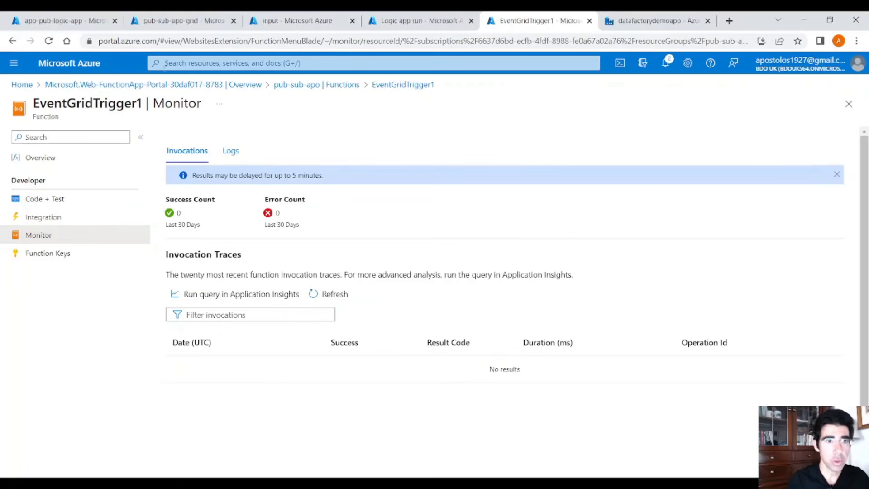
# Start a new event subscription on the pub-sub-apo-grid topic and name it func-apo-event-grid
pyautogui.click(197, 27)
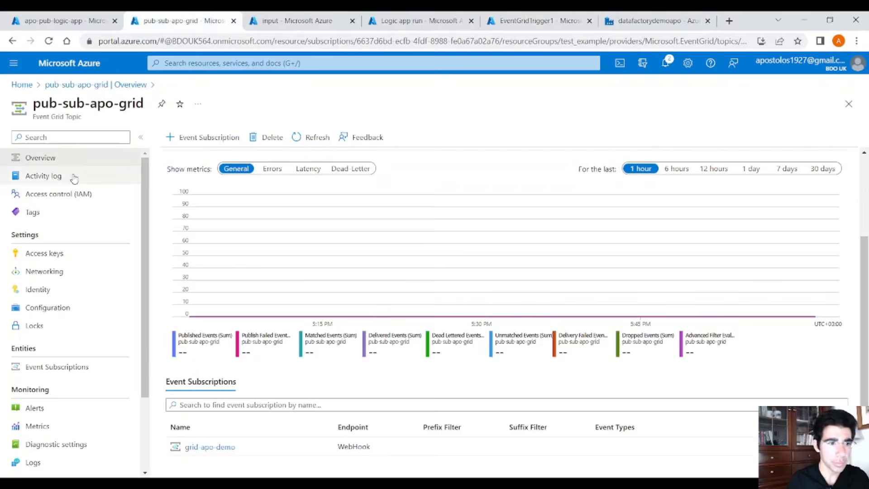
pyautogui.click(178, 137)
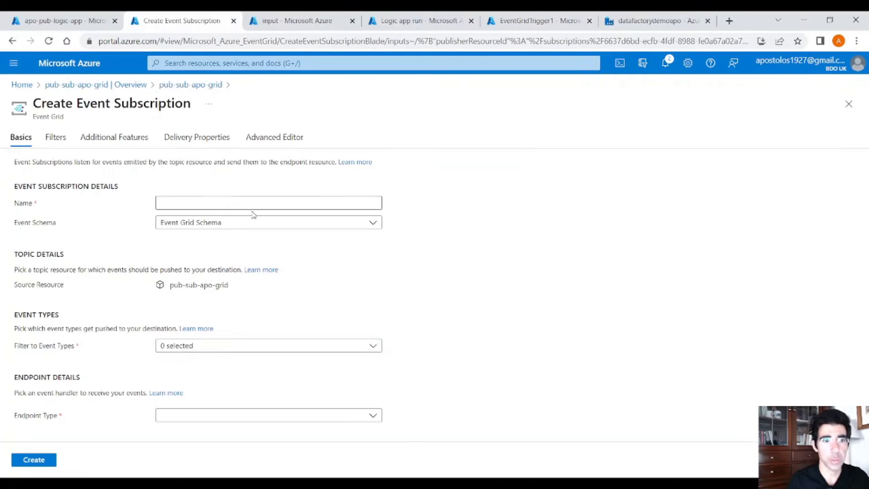
pyautogui.click(220, 206)
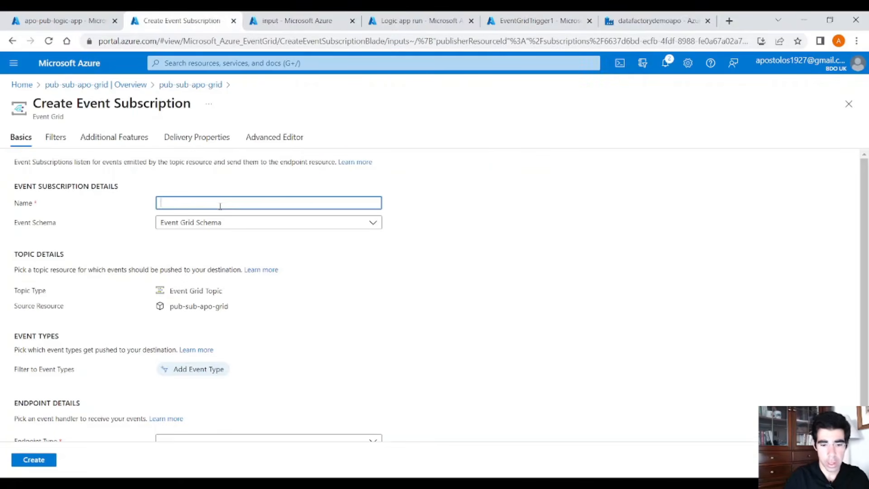
pyautogui.write('func')
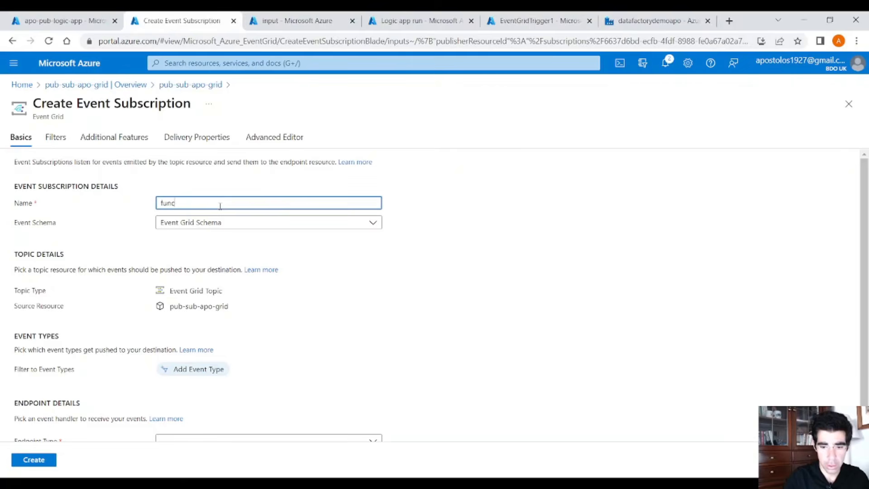
pyautogui.write('-apo-eve')
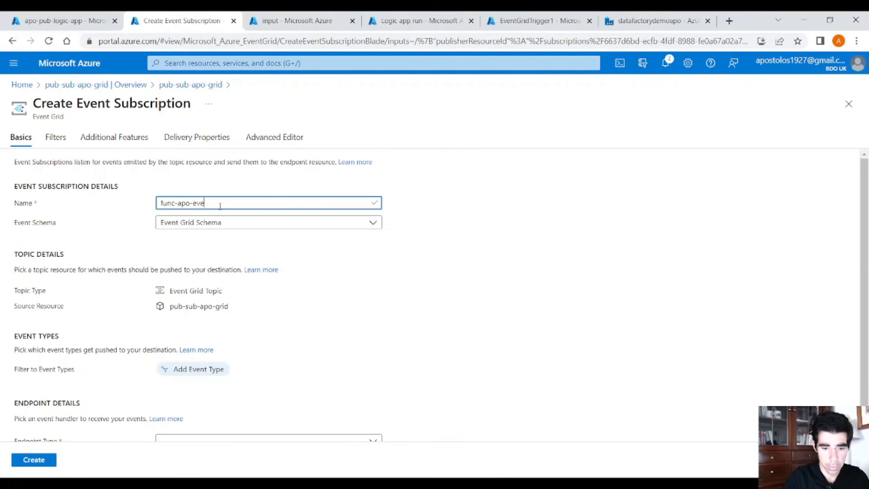
pyautogui.write('nt-grid')
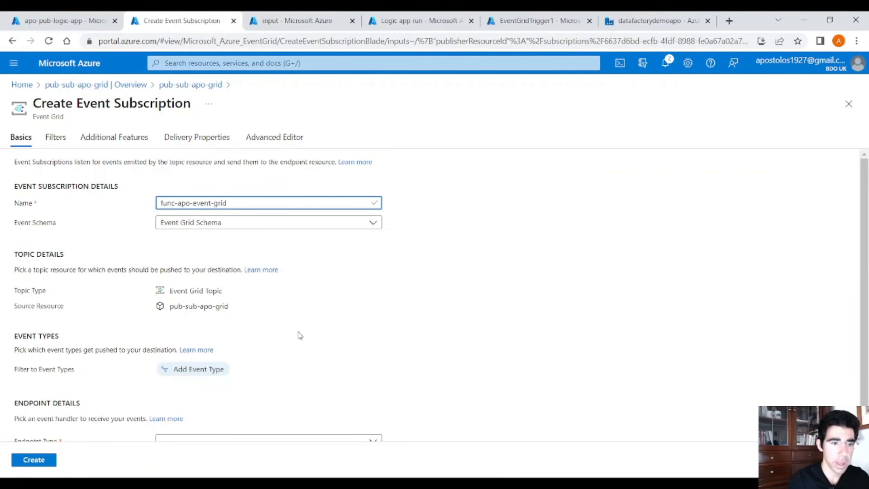
# Set the endpoint to Azure Function EventGridTrigger1 in function app apo-test-function, Production slot, and create the event subscription
pyautogui.scroll(-1, 290, 344)
pyautogui.click(164, 434)
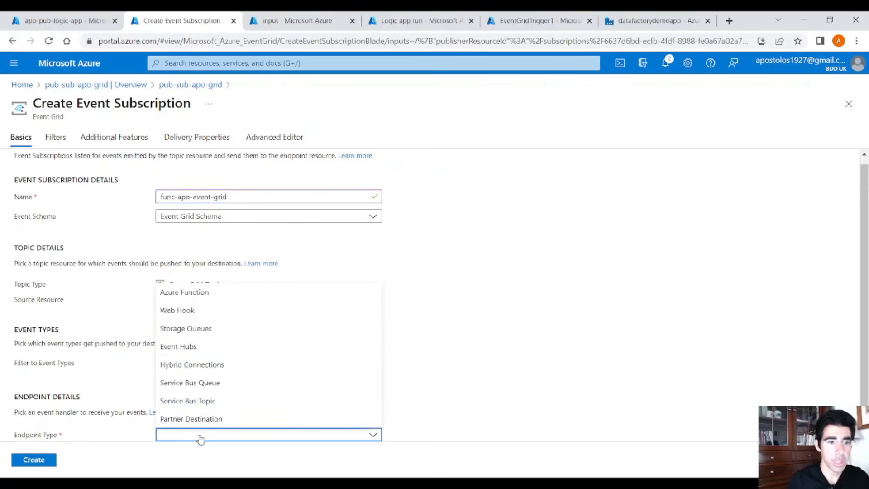
pyautogui.click(210, 294)
pyautogui.scroll(-1, 149, 357)
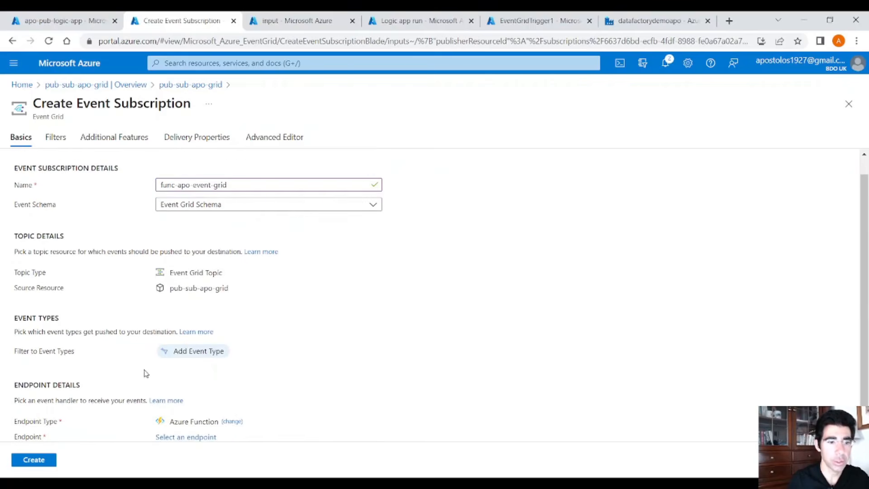
pyautogui.click(185, 437)
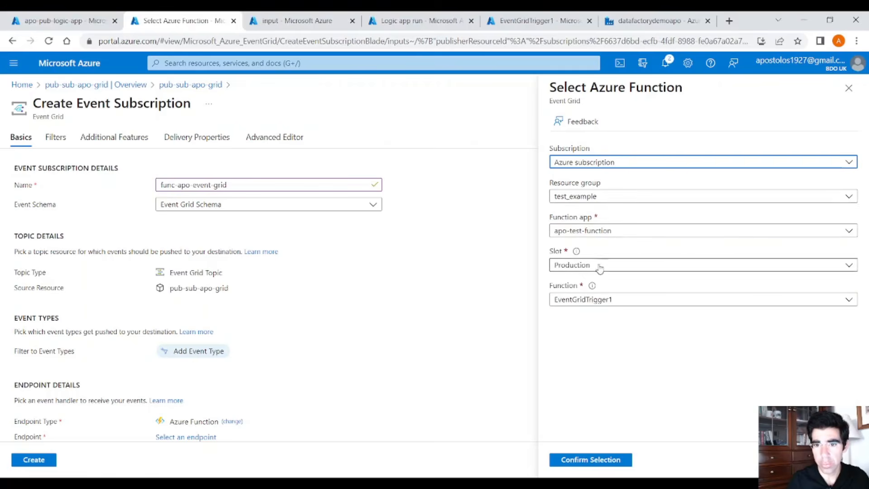
pyautogui.click(610, 233)
pyautogui.click(609, 247)
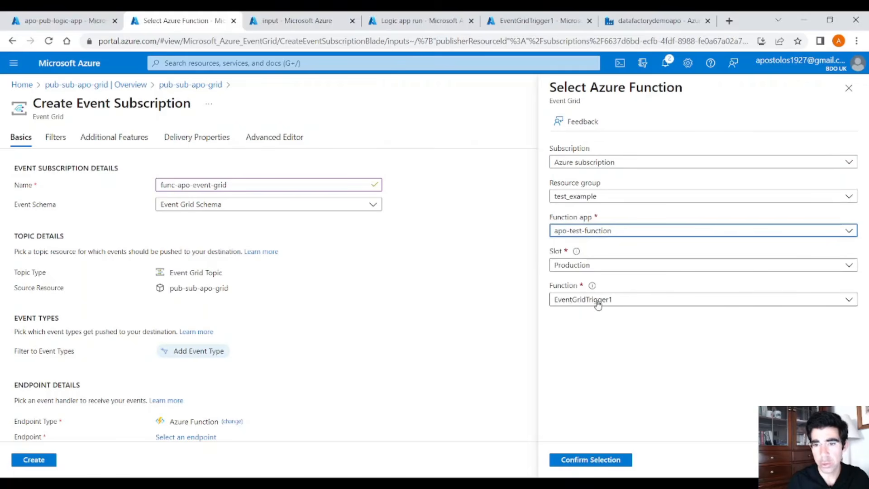
pyautogui.click(851, 302)
pyautogui.click(680, 319)
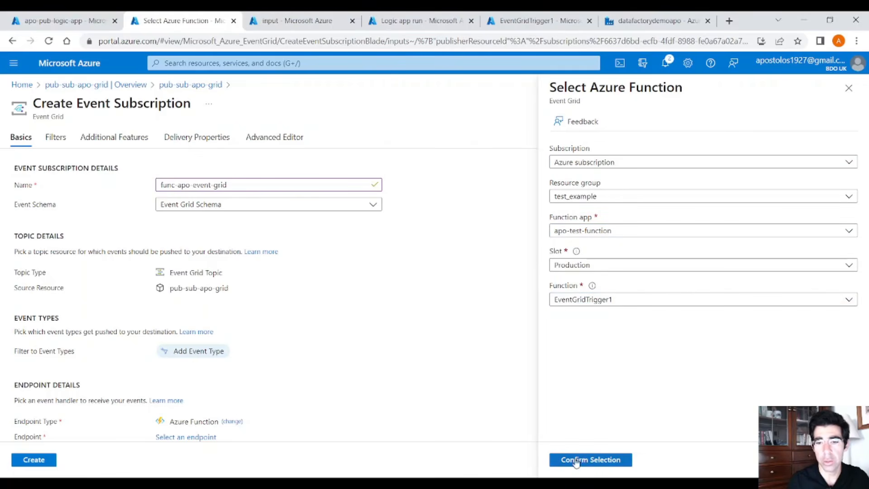
pyautogui.click(593, 460)
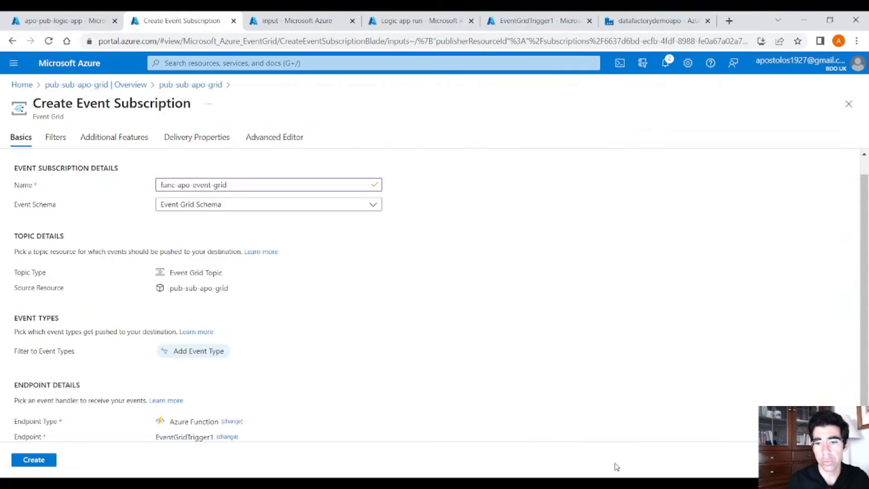
pyautogui.click(53, 463)
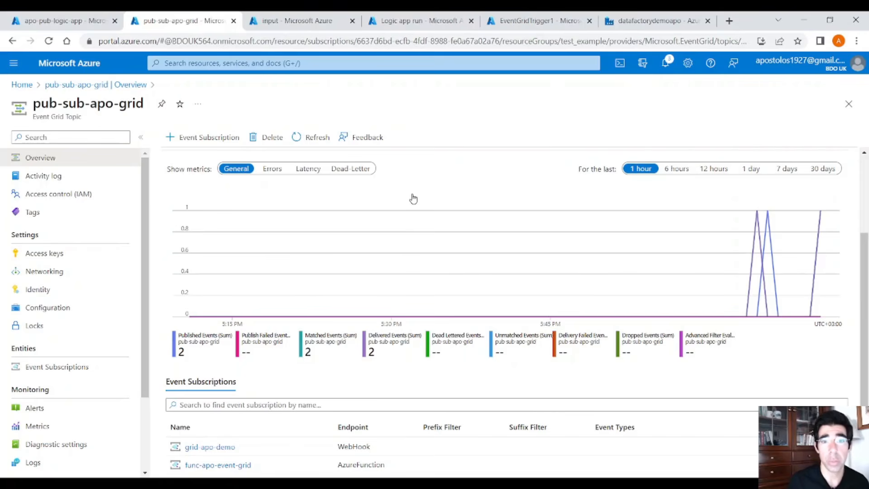
# Refresh the invocation traces of the EventGridTrigger1 function
pyautogui.click(521, 23)
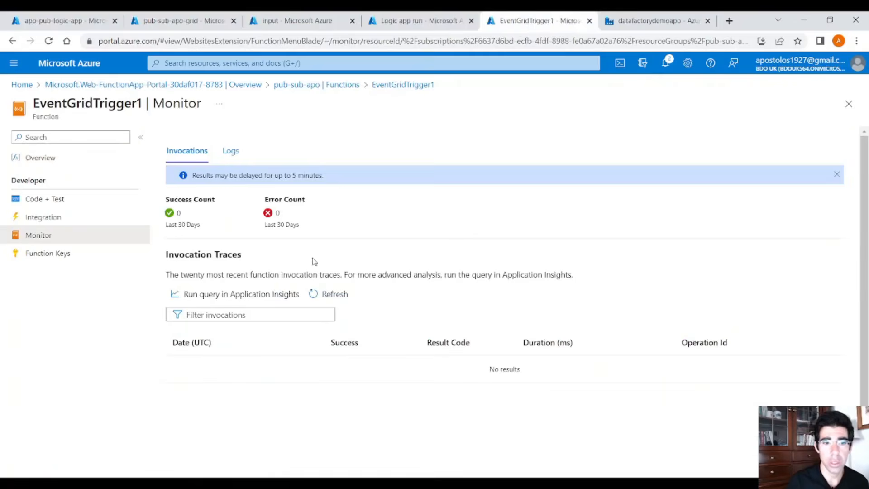
pyautogui.click(317, 293)
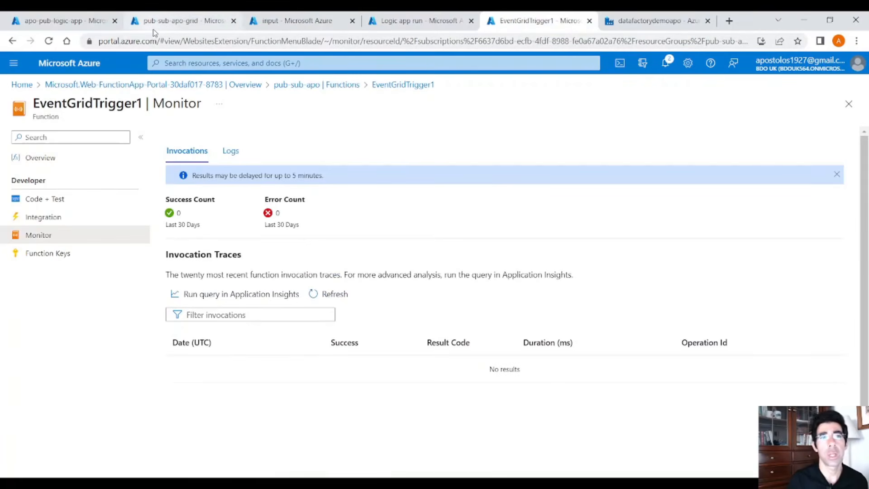
# Upload seq2.csv to the input container of apostorageaccount, overwriting the existing file
pyautogui.click(184, 24)
pyautogui.click(281, 21)
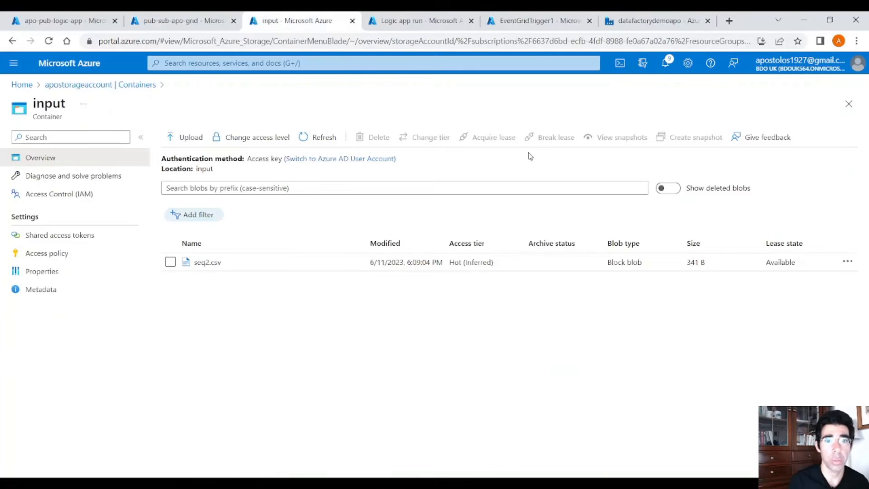
pyautogui.click(184, 141)
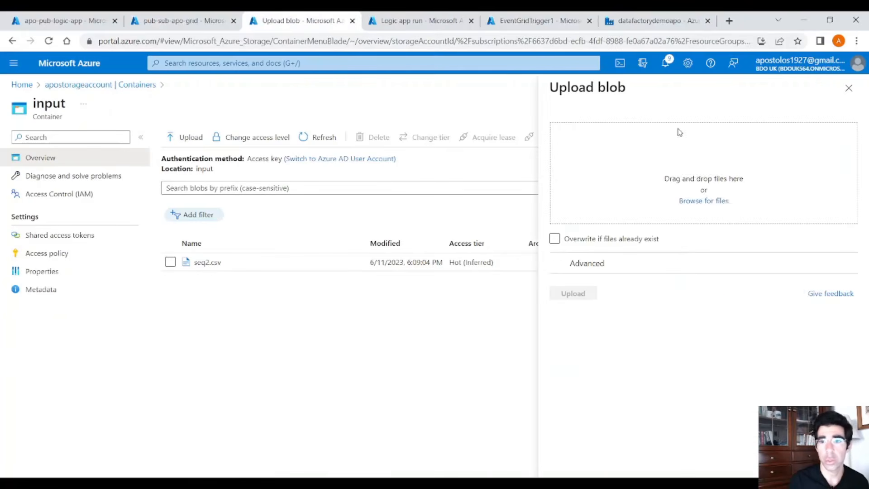
pyautogui.click(692, 198)
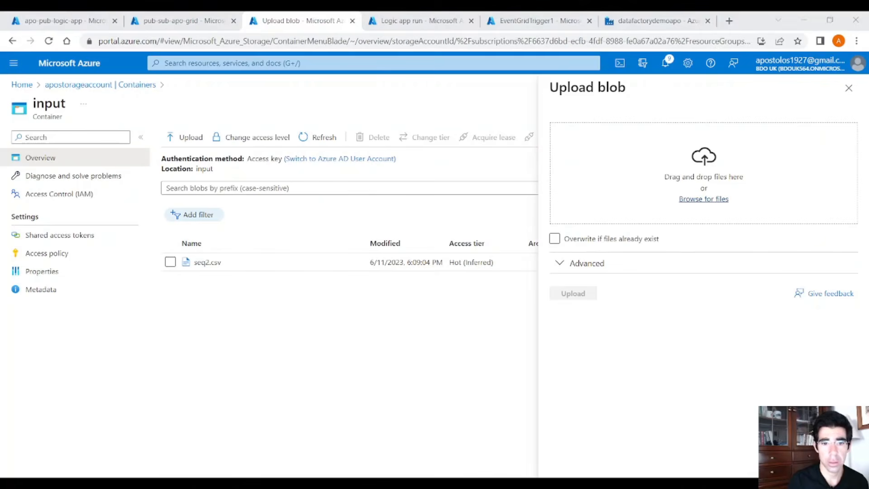
pyautogui.click(596, 240)
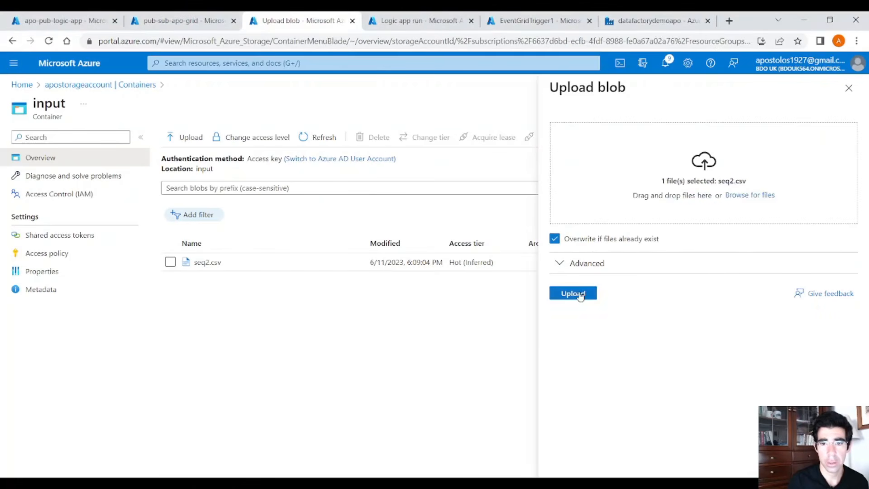
pyautogui.click(580, 295)
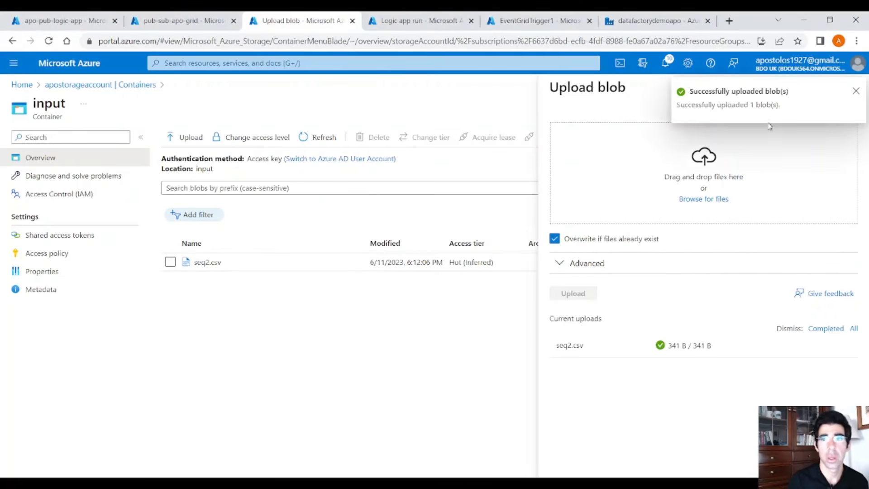
pyautogui.click(855, 92)
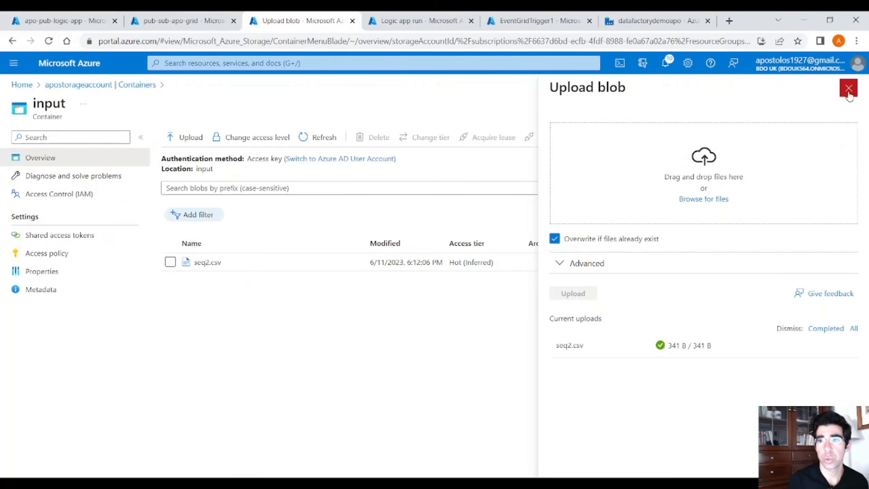
pyautogui.click(849, 89)
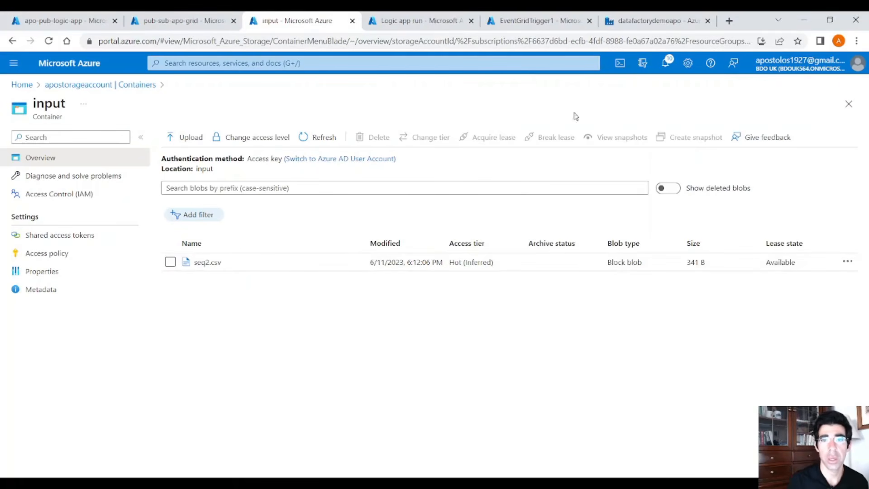
# Refresh the EventGridTrigger1 invocations and examine the event data in the listed invocation's details
pyautogui.click(541, 23)
pyautogui.click(313, 275)
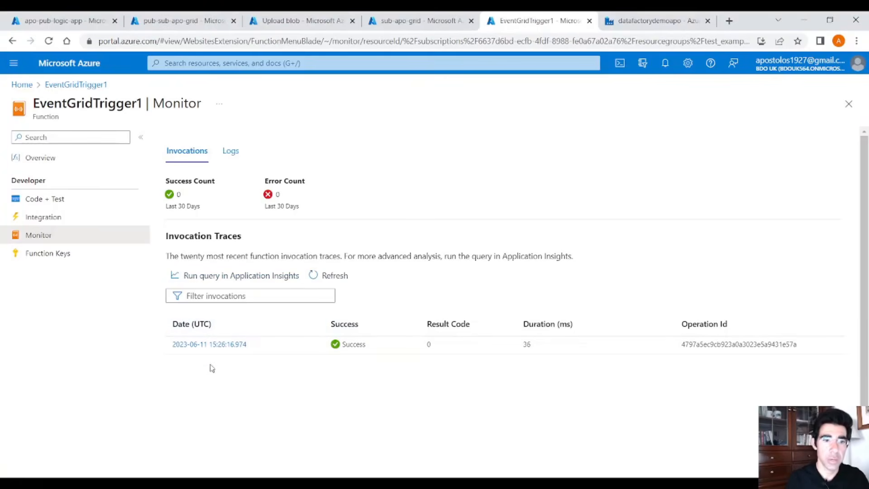
pyautogui.click(193, 153)
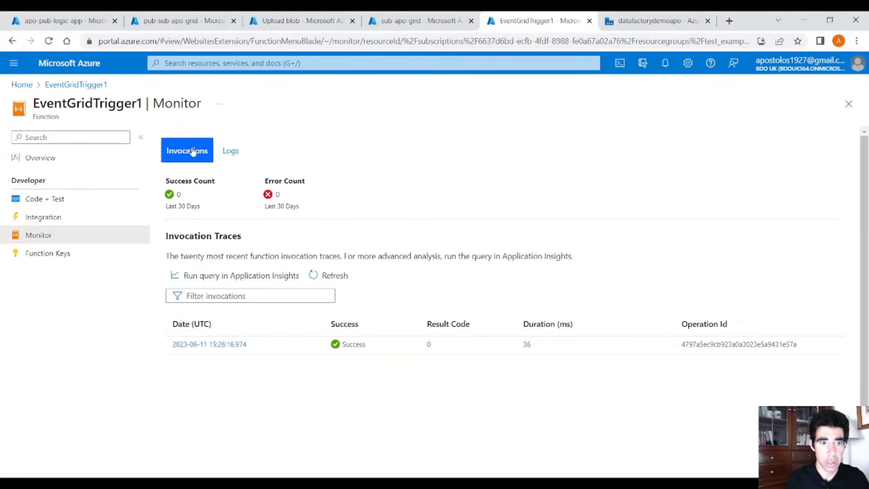
pyautogui.click(239, 345)
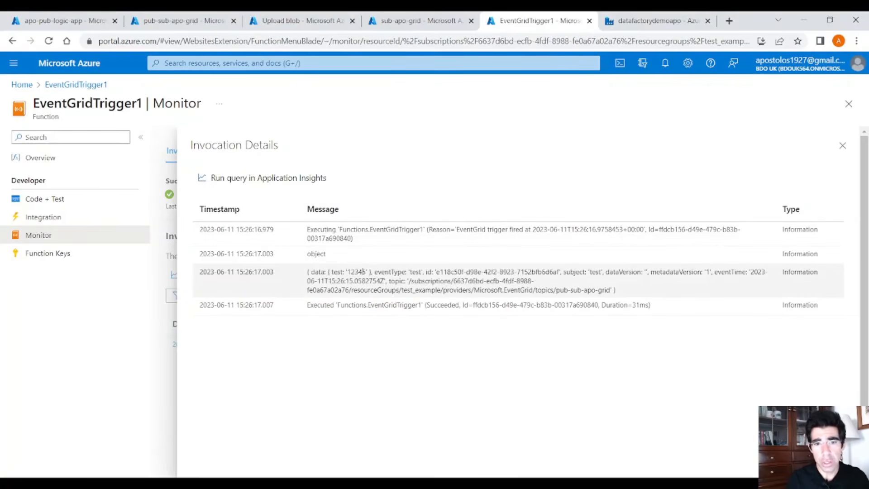
pyautogui.moveTo(370, 274); pyautogui.dragTo(313, 273)
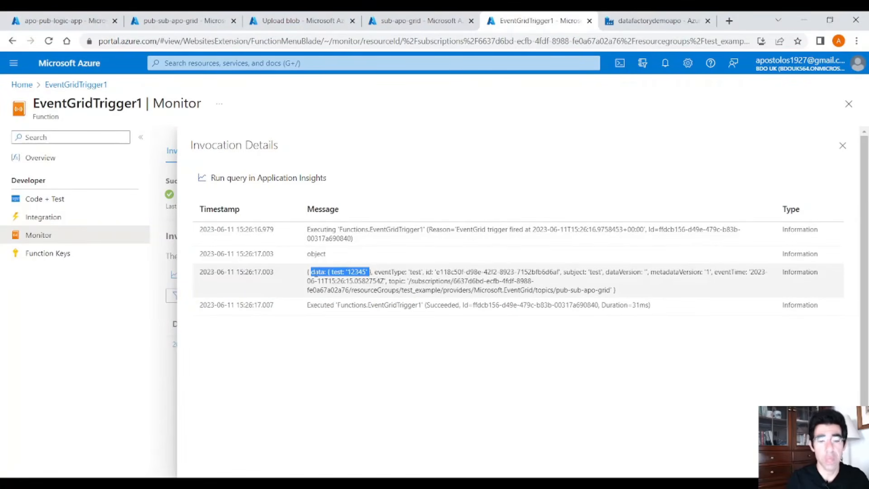